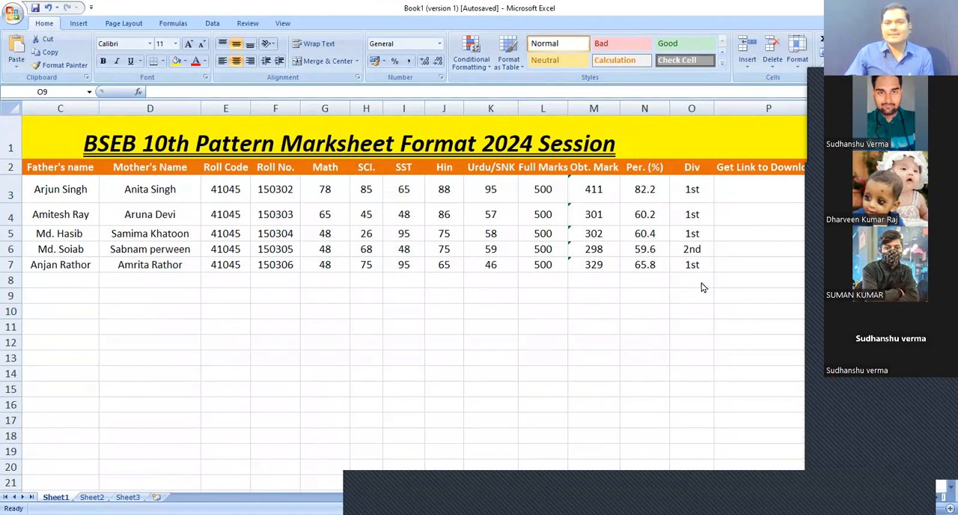
left_click(731, 272)
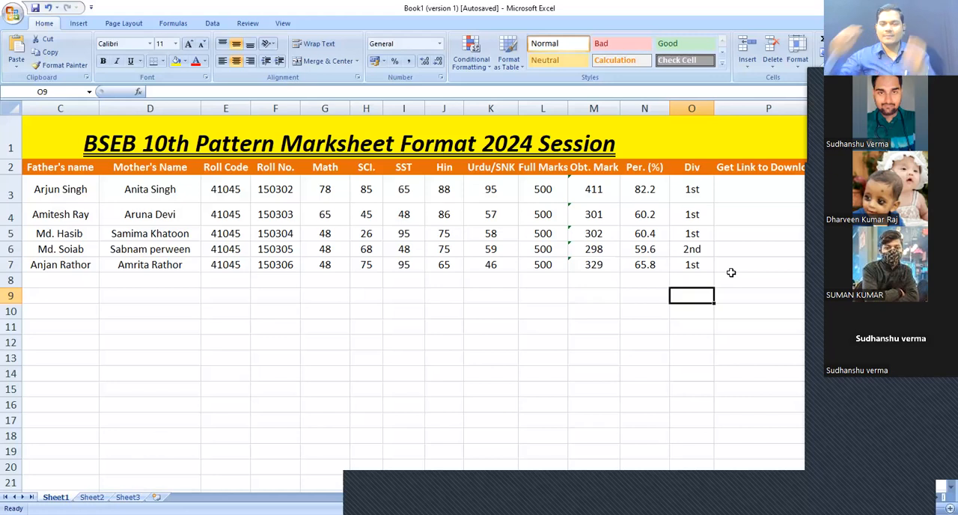
left_click(661, 328)
left_click(650, 294)
left_click(690, 281)
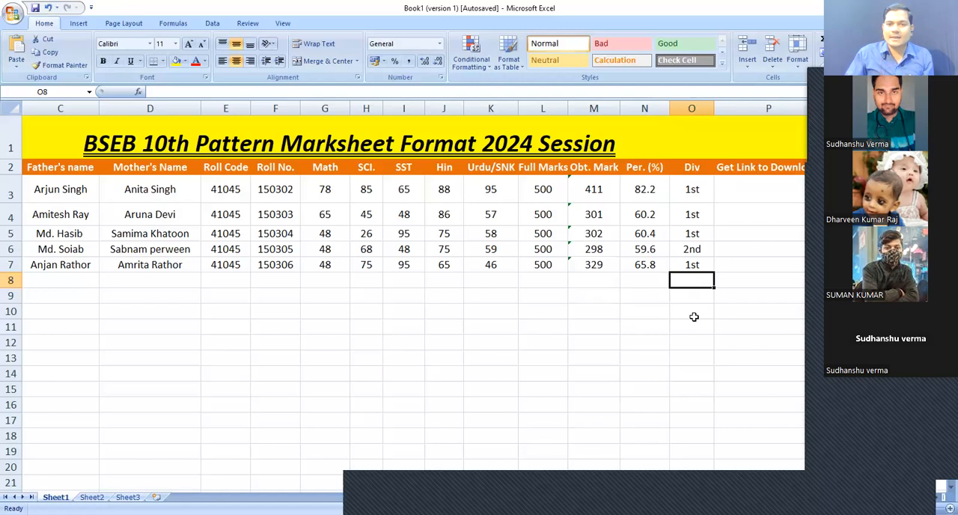
Browse the marksheet columns and inspect the Div formula in cell O3
key("Left")
key("Left")
key("Left")
key("Left")
key("Left")
key("Left")
key("Left")
key("Left")
key("Left")
key("Left")
key("Left")
key("Left")
key("Left")
key("Left")
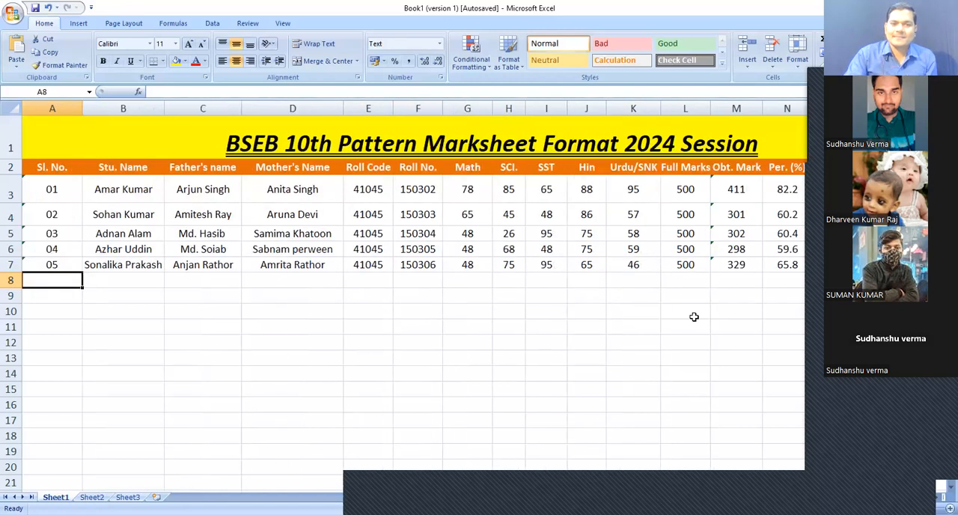
key("Up")
key("Up")
key("Up")
key("Up")
key("Up")
key("Up")
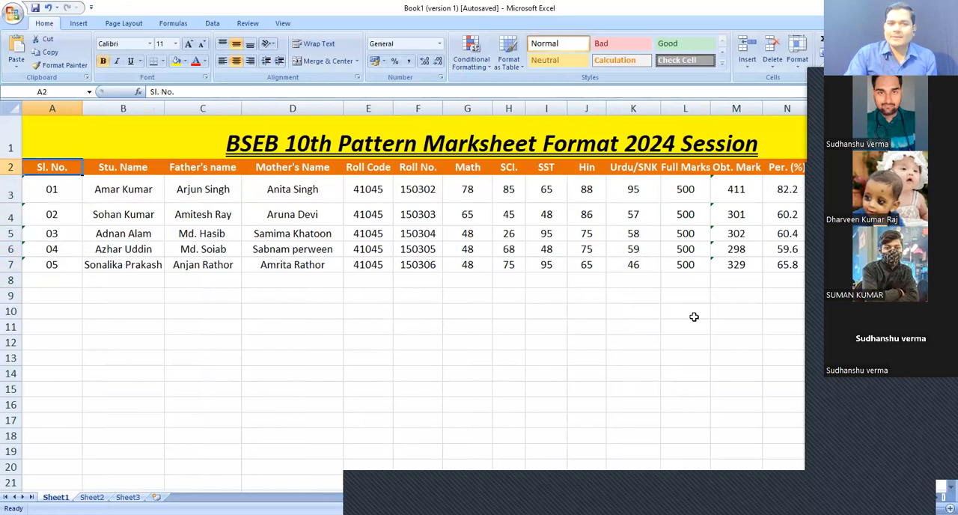
key("Down")
key("Down")
key("Down")
key("Down")
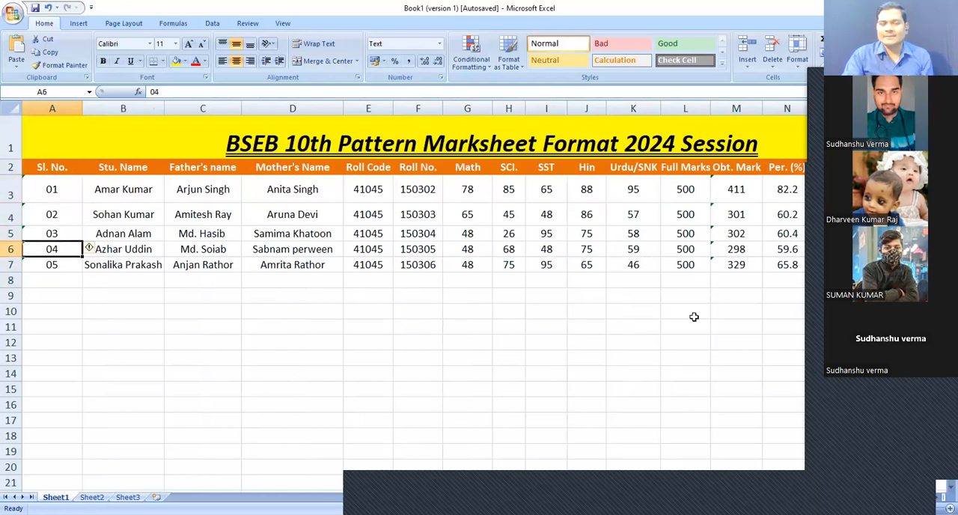
key("Down")
key("Right")
key("Right")
key("Right")
key("Right")
key("Right")
key("Right")
key("Right")
key("Right")
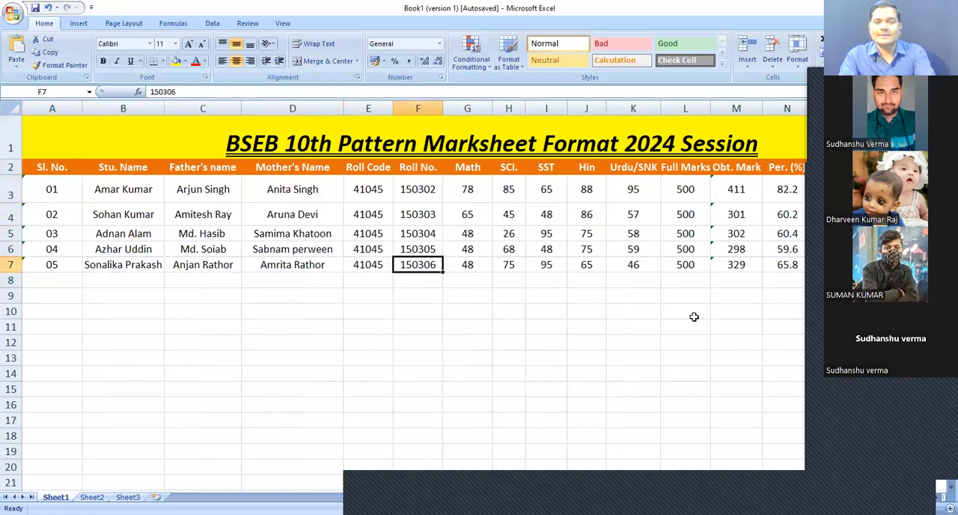
key("Down")
key("Right")
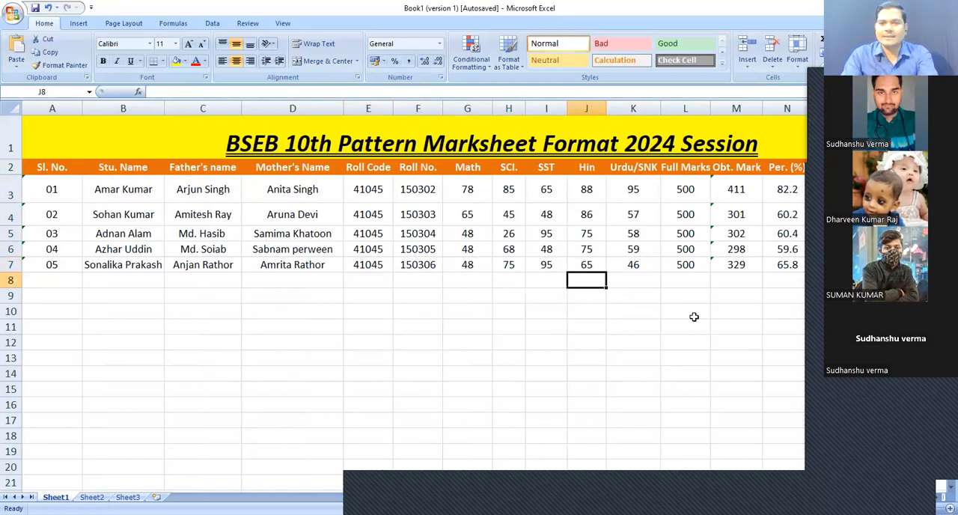
key("Right")
key("Right")
key("Left")
key("Right")
key("Right")
key("Right")
key("Right")
key("Right")
key("Up")
key("Left")
key("Up")
key("Up")
key("Up")
key("Up")
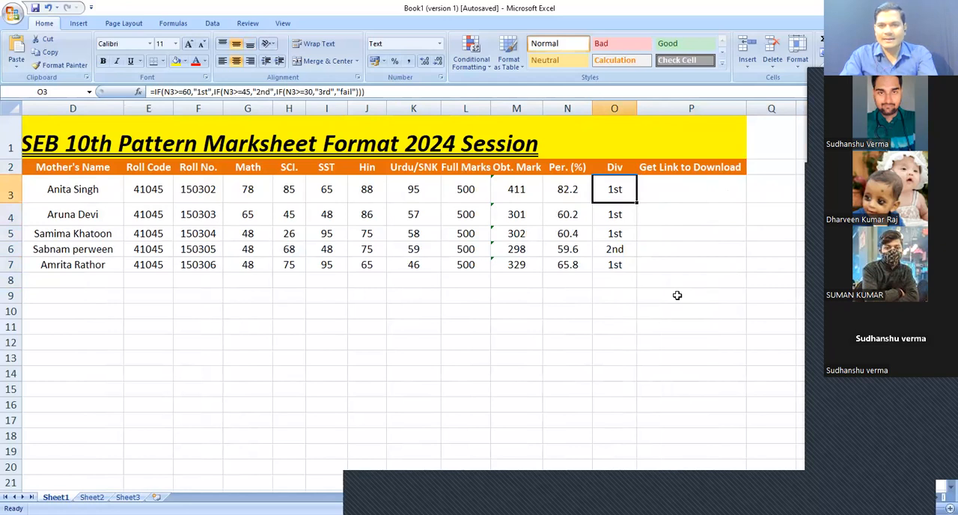
Clear the Div formulas from cells O4 to O7
key("Down")
key("shift+Down")
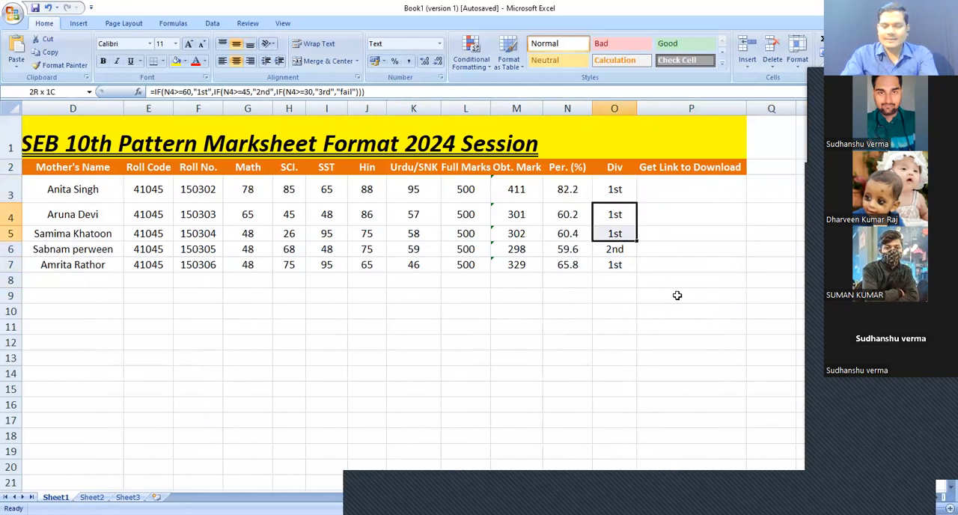
key("shift+Down")
key("shift+Down")
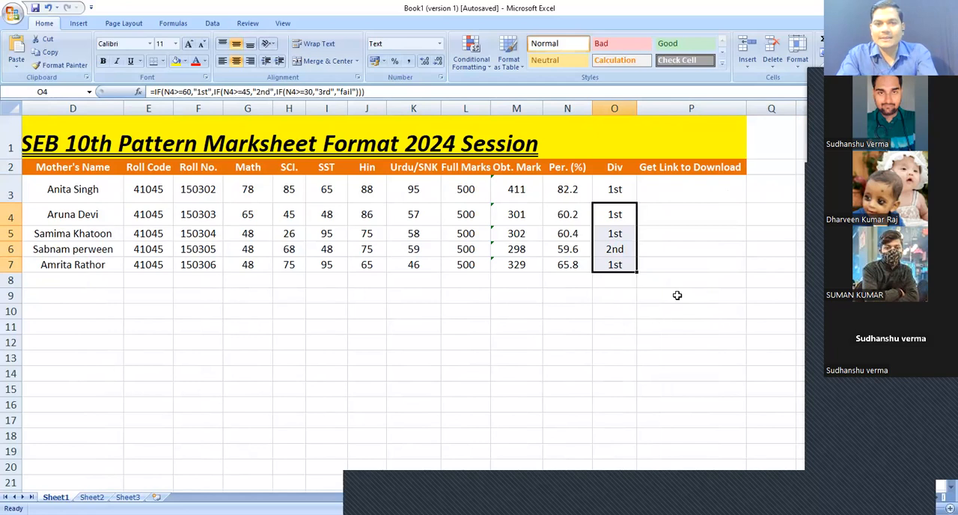
key("Delete")
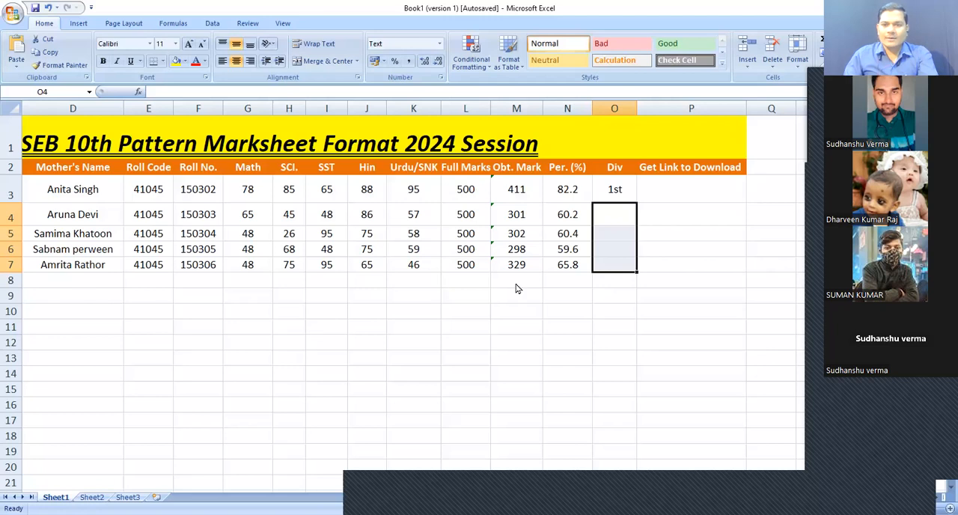
Switch to Word, review the nested IF formula template for failing subjects and divisions, and return to Excel
key("alt+Tab")
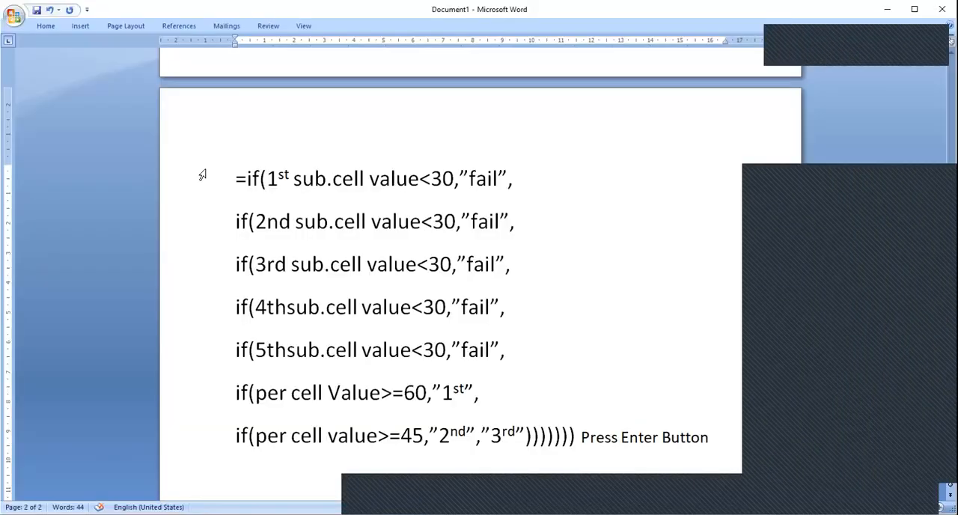
left_click_drag(199, 184, 384, 462)
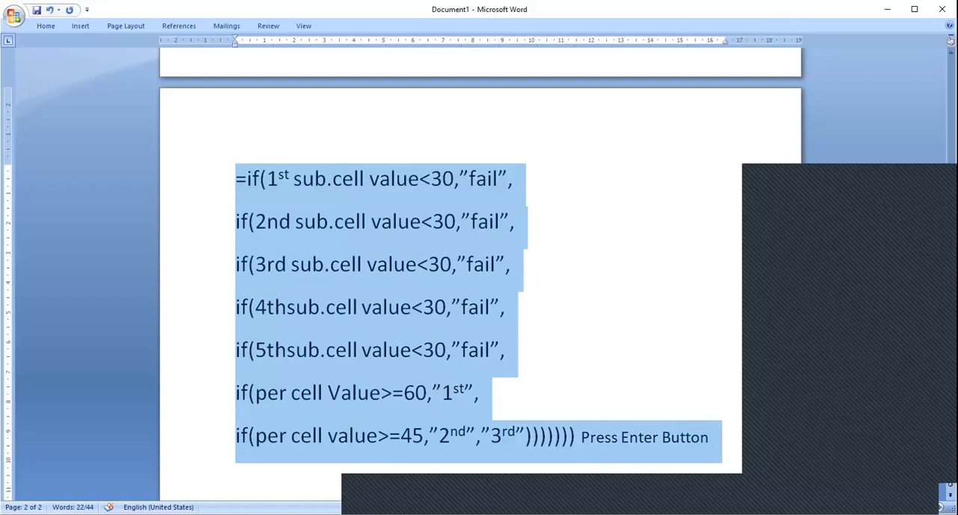
left_click(829, 339)
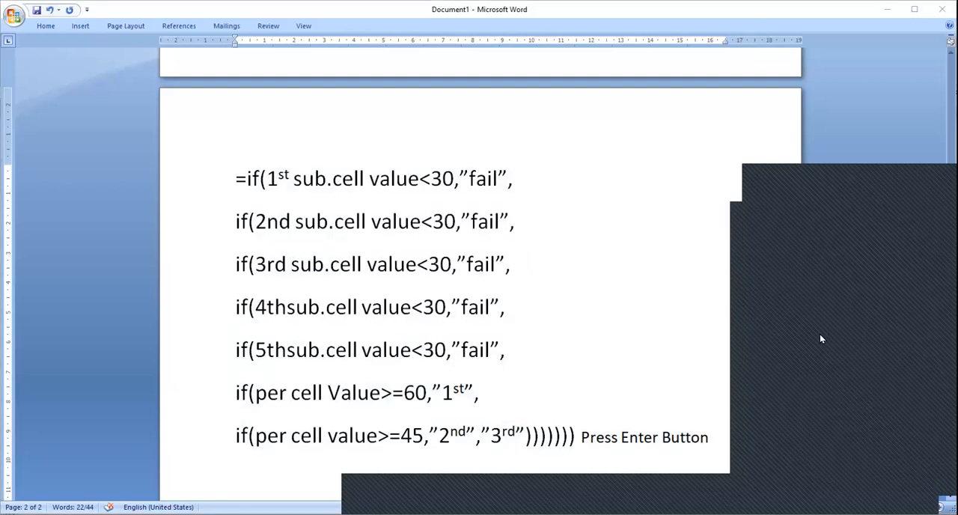
triple_click(202, 196)
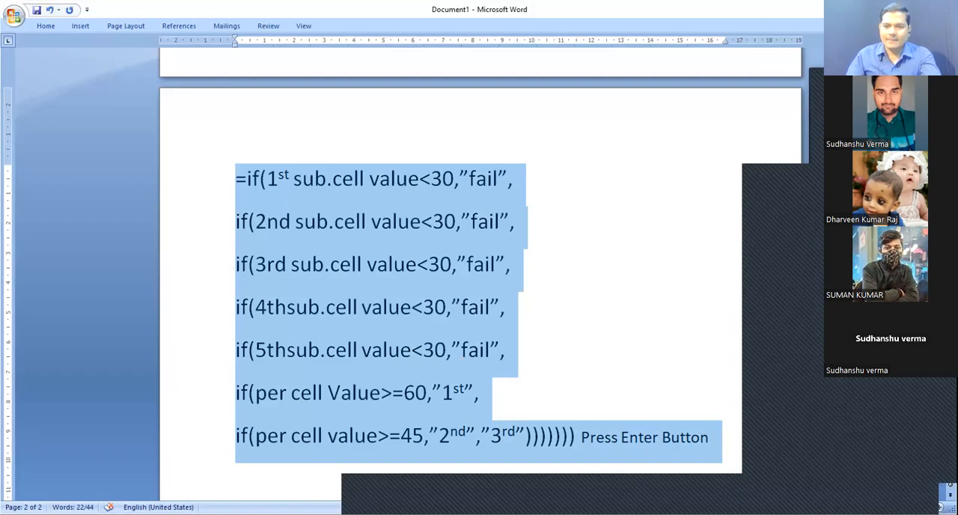
key("alt+Tab")
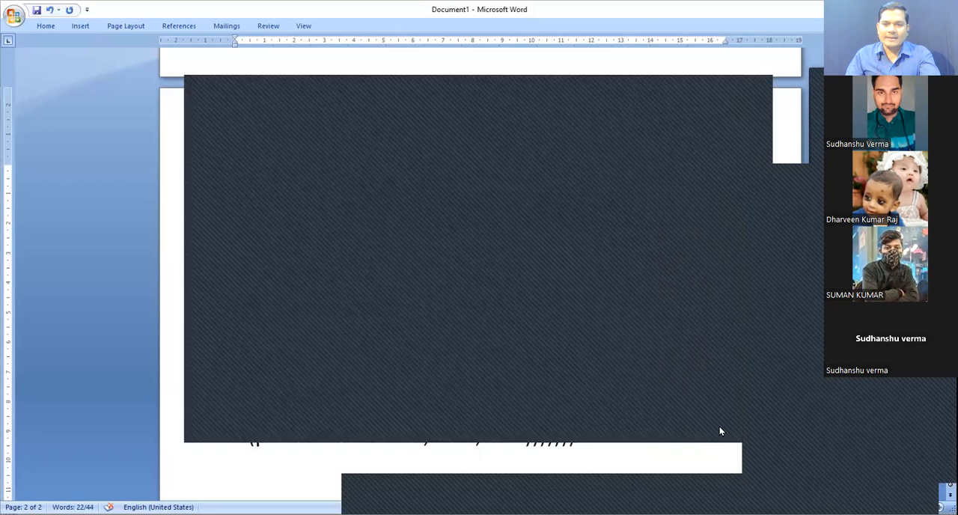
left_click(721, 431)
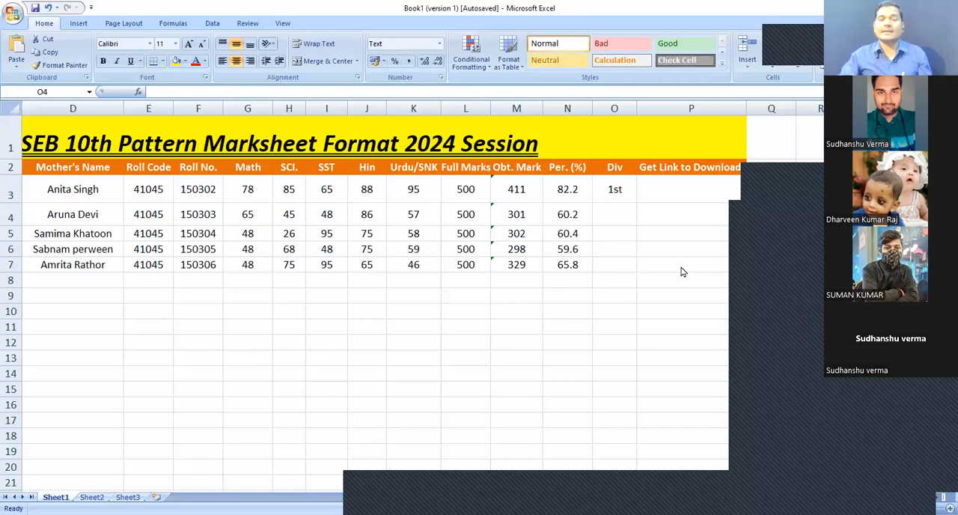
Edit O3's formula to begin with =if(G3<30,"fail", wrapping the existing percentage-based division IF
left_click(614, 198)
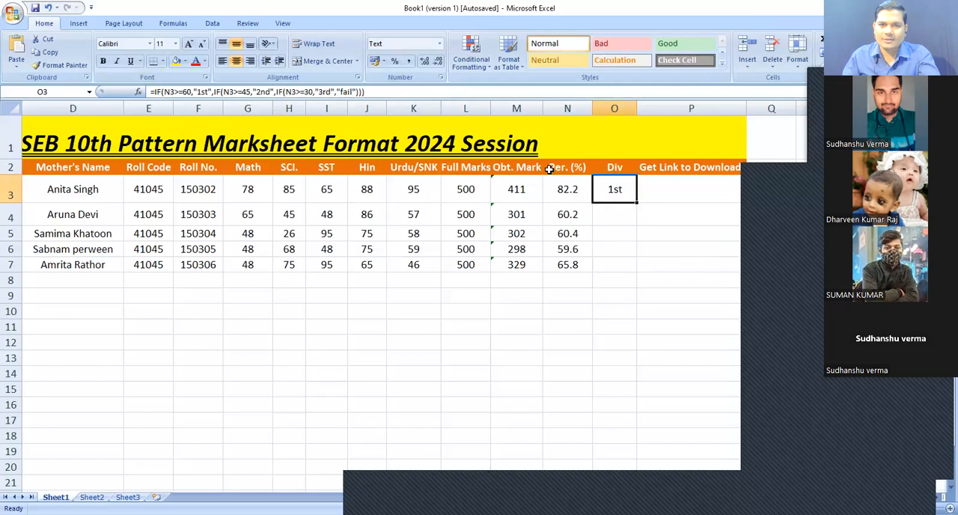
left_click(369, 91)
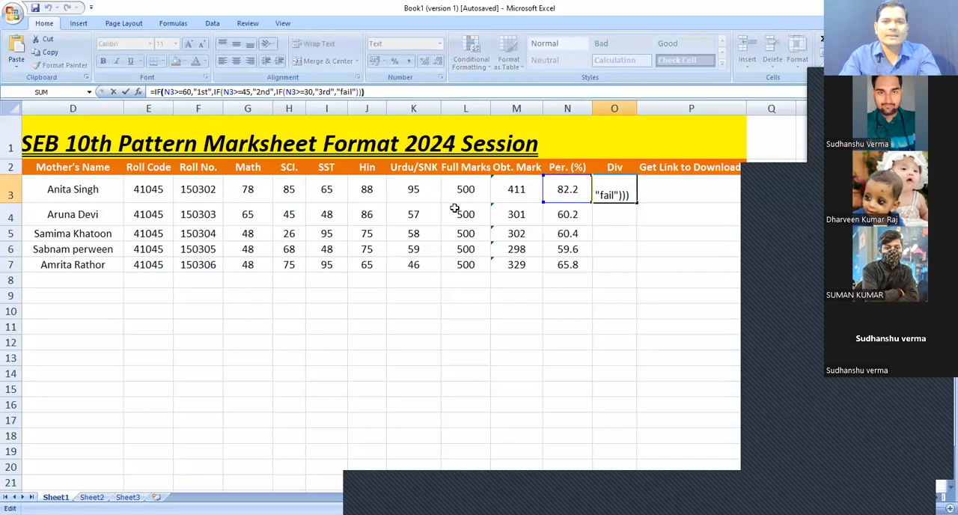
key("Left")
key("Left")
key("Left")
key("Left")
key("Left")
key("Left")
key("Left")
key("Left")
key("Left")
key("Left")
key("Left")
key("Left")
key("Left")
key("Left")
key("Left")
key("Left")
key("Left")
key("Left")
key("Left")
key("Left")
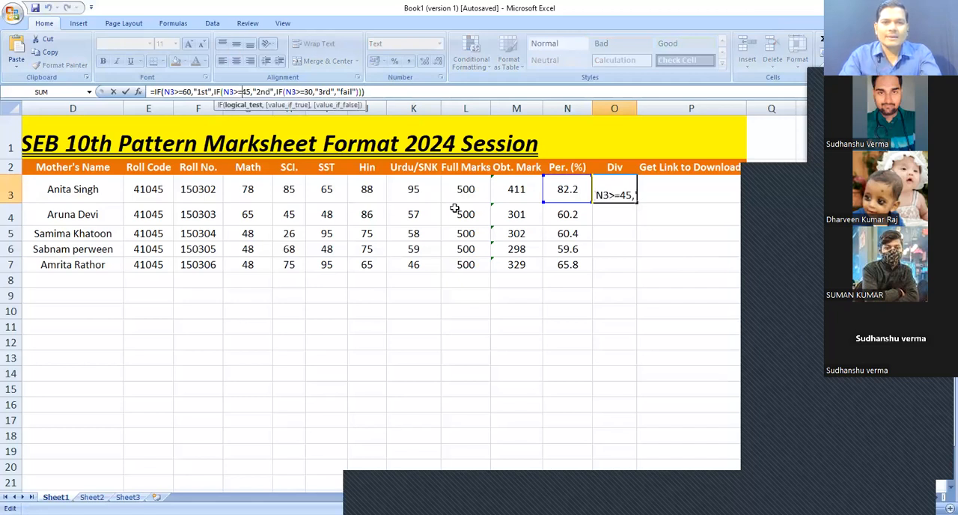
key("Right")
key("Right")
key("Right")
key("Right")
key("Right")
key("Right")
key("Right")
key("Right")
key("Right")
key("Right")
key("Right")
key("Right")
key("Right")
key("Right")
key("Right")
key("Right")
key("Right")
key("Right")
key("Right")
key("Right")
key("Right")
key("Right")
key("Right")
key("Right")
key("Right")
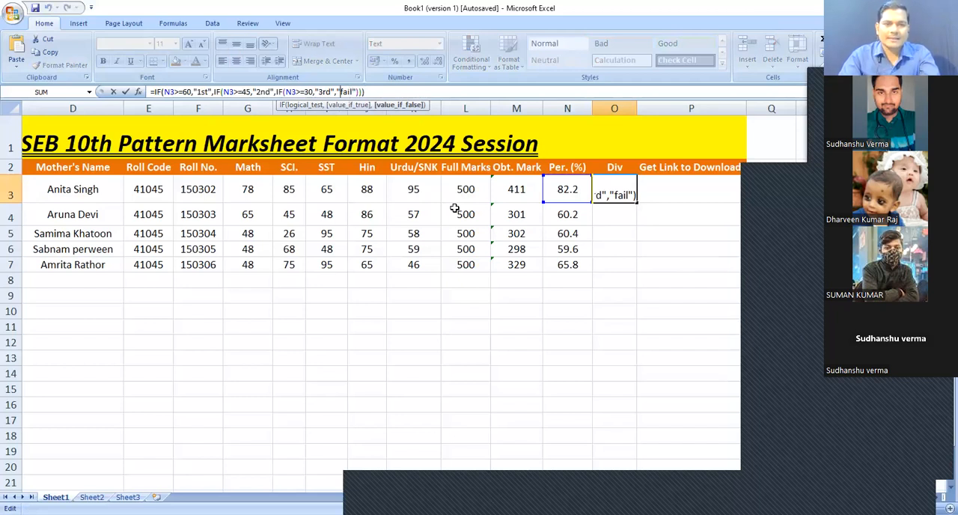
key("Home")
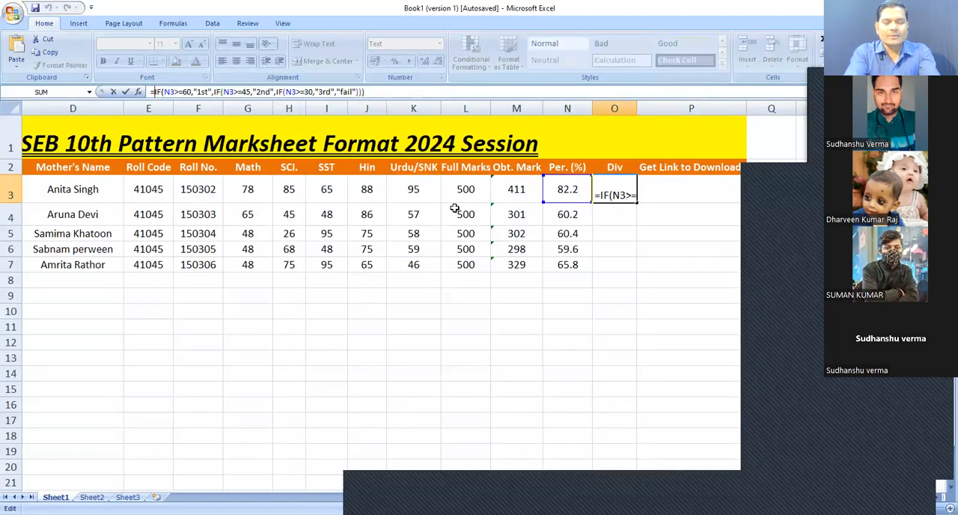
type("if")
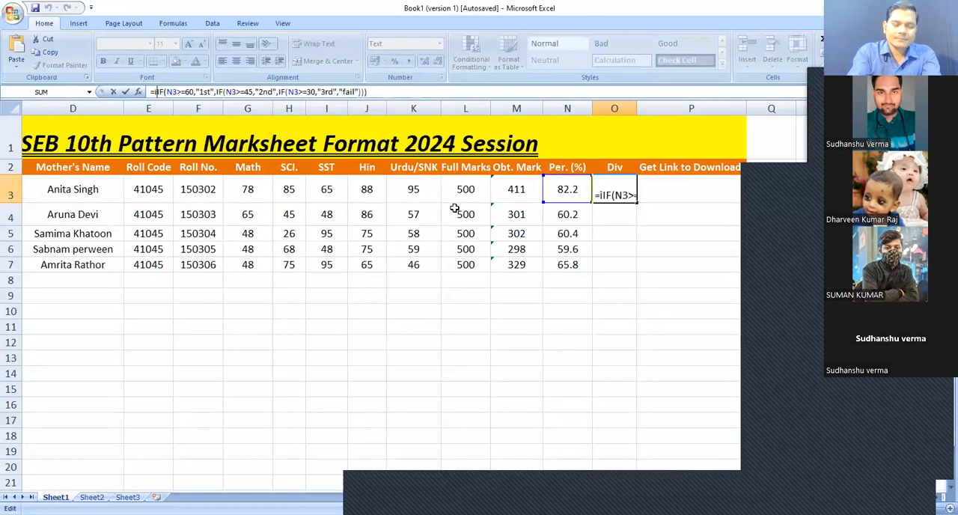
type("(")
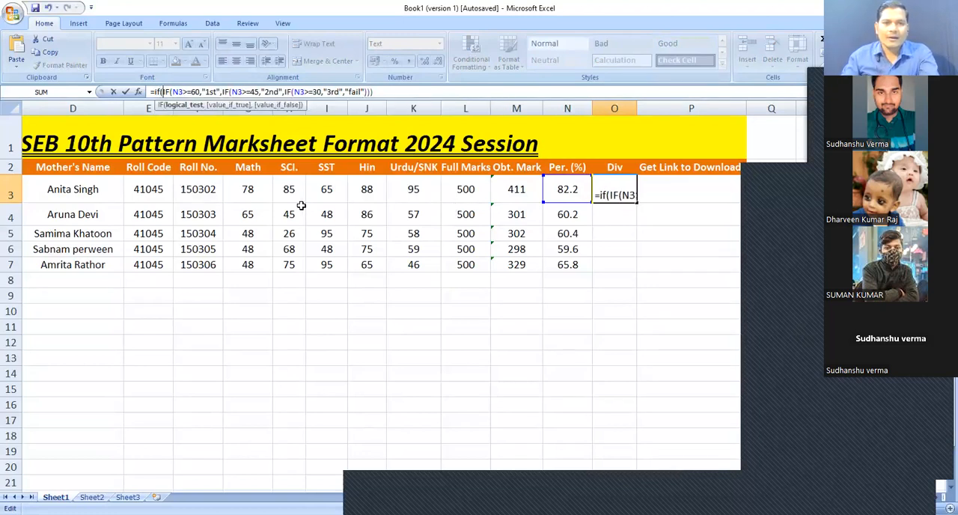
left_click(253, 190)
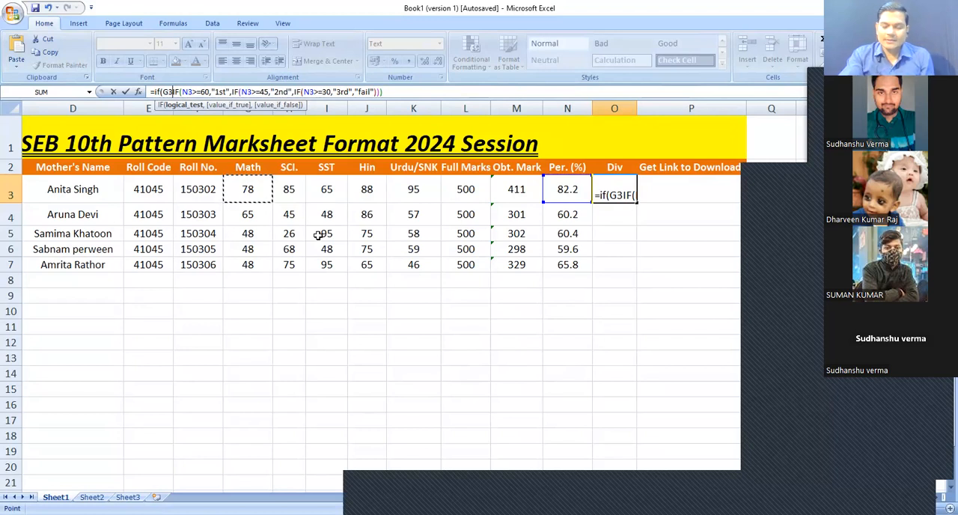
type("<")
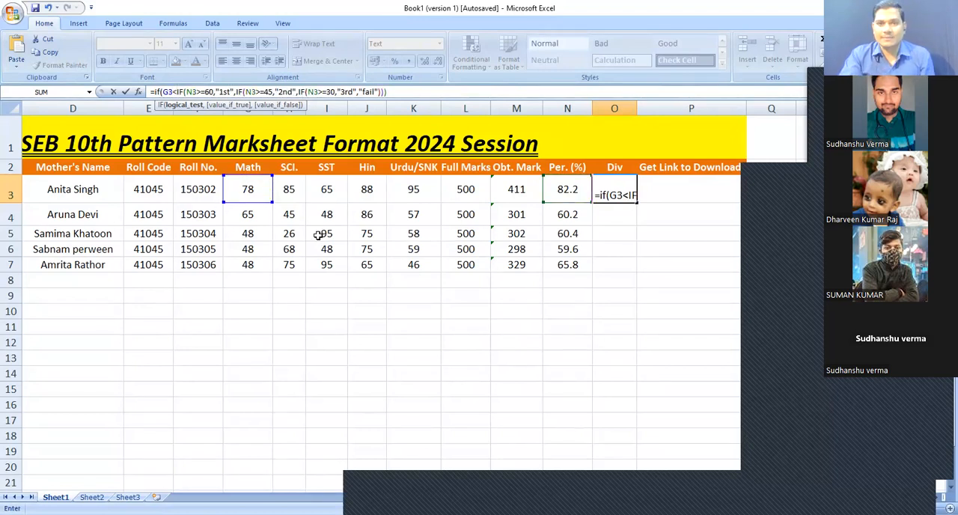
type("3")
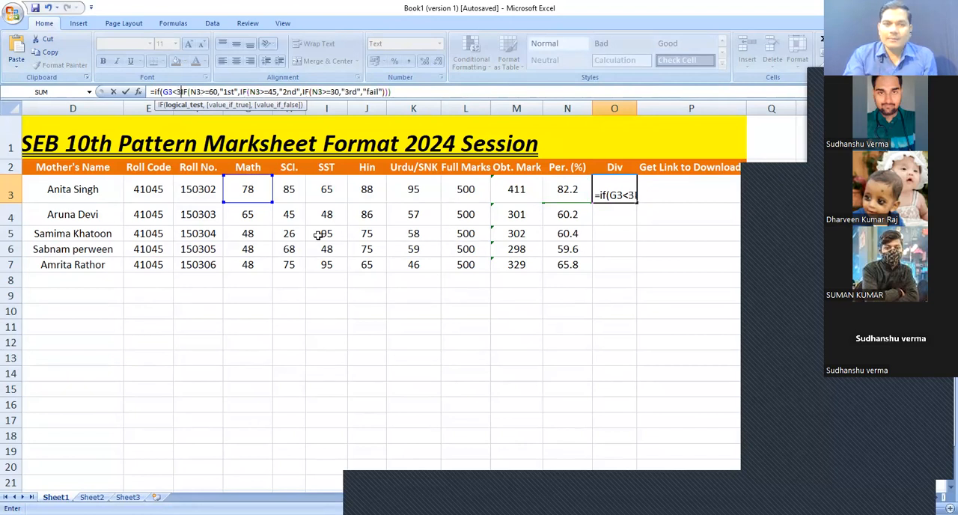
type("0,")
type("\"")
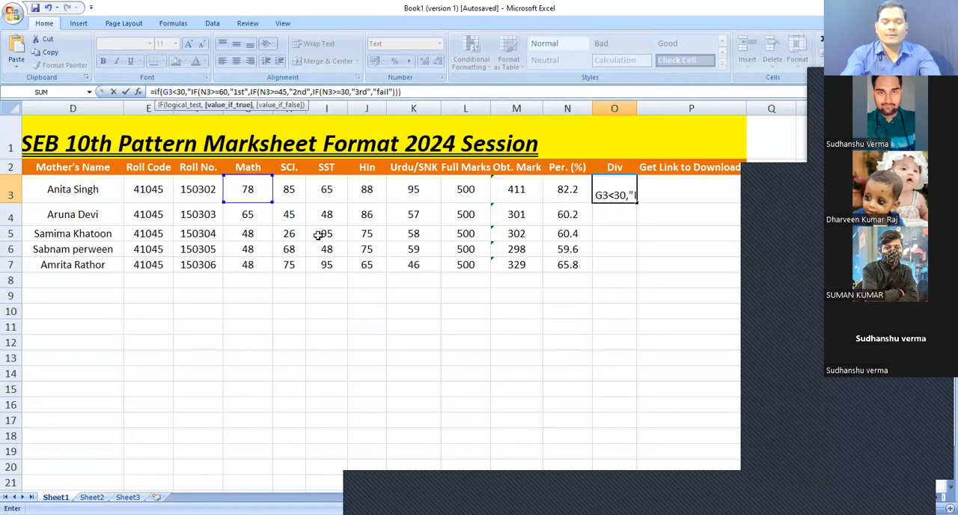
type("fail")
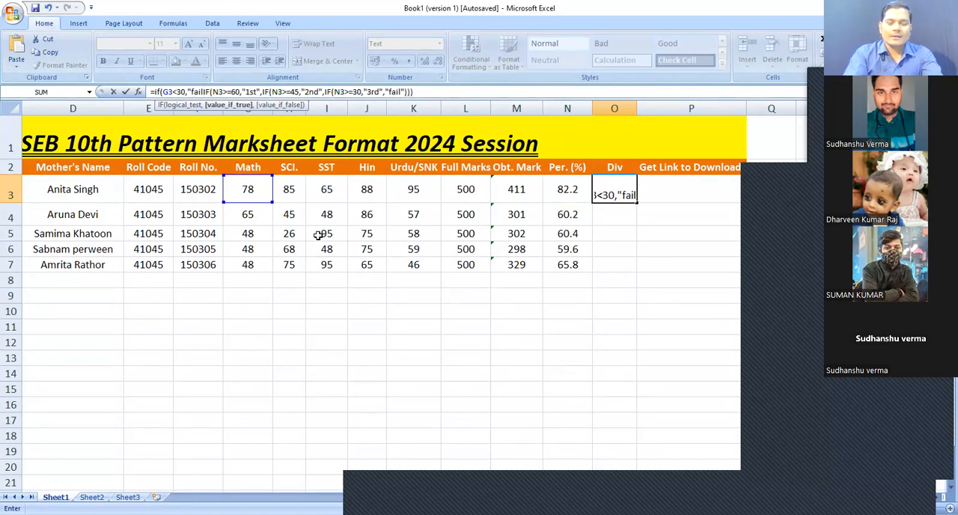
type("\"")
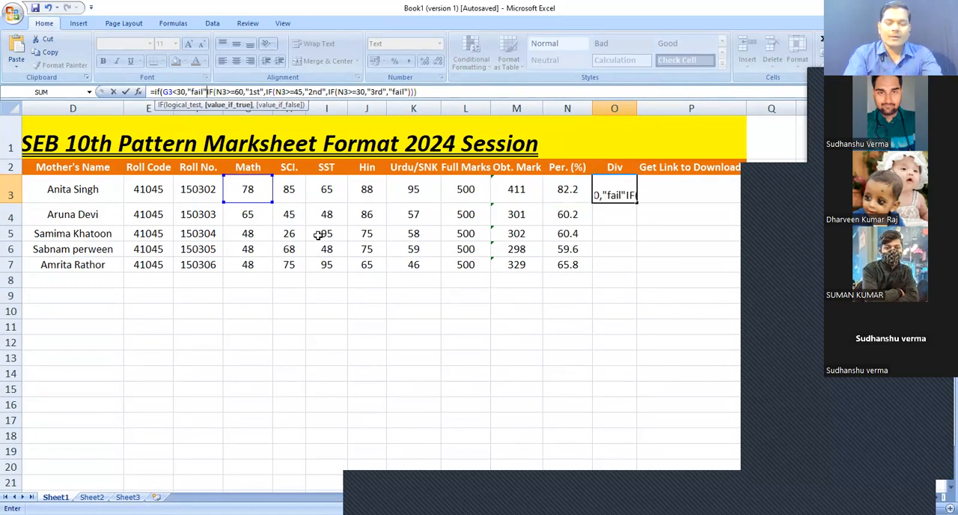
type(",")
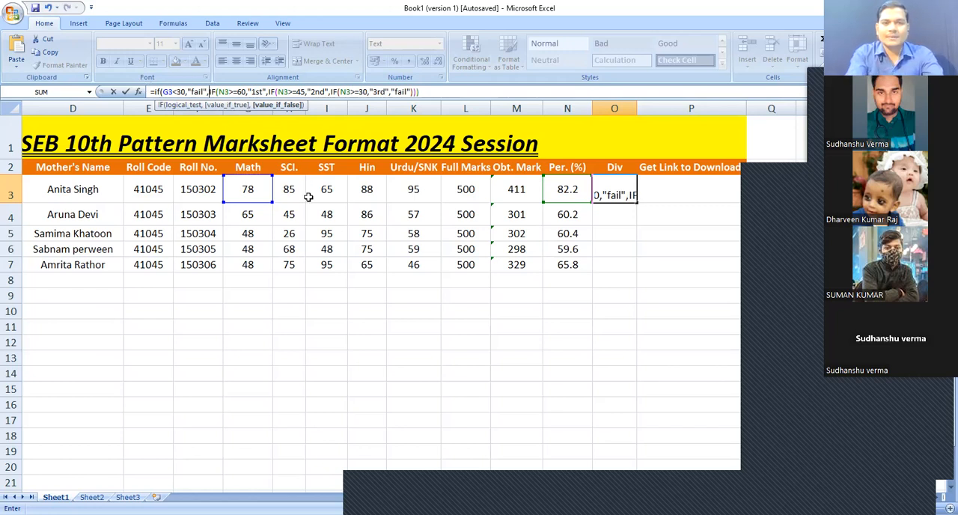
In O3's formula, insert a nested if(H3<30,"fail", test for the Science mark after the Math test
type("if")
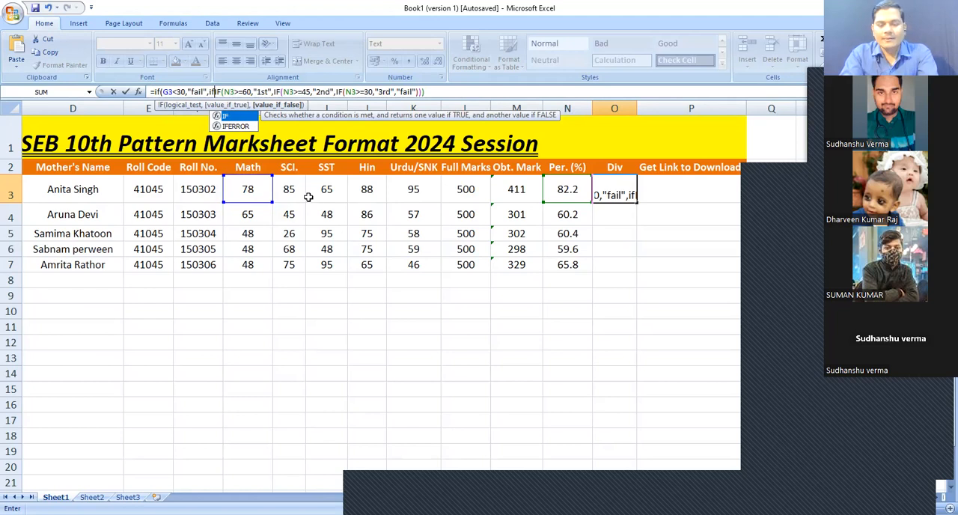
type("(")
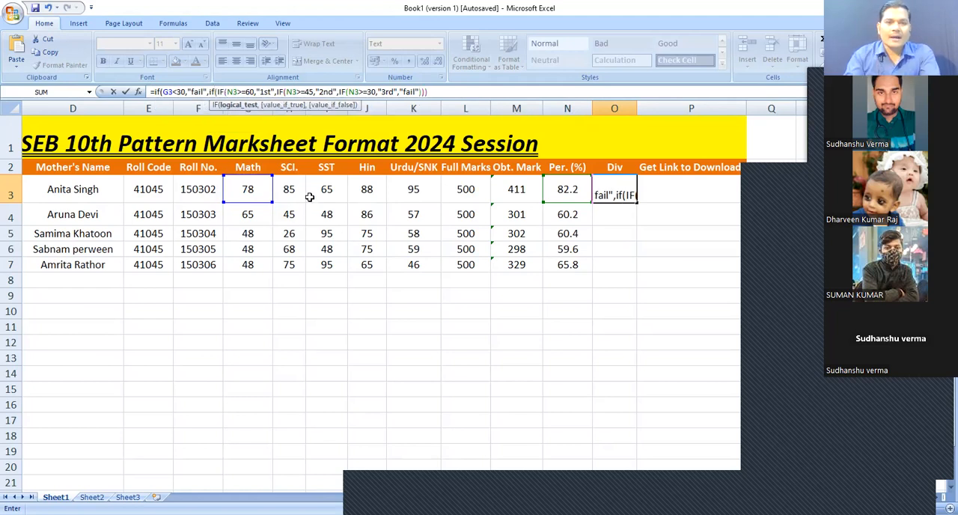
left_click(288, 191)
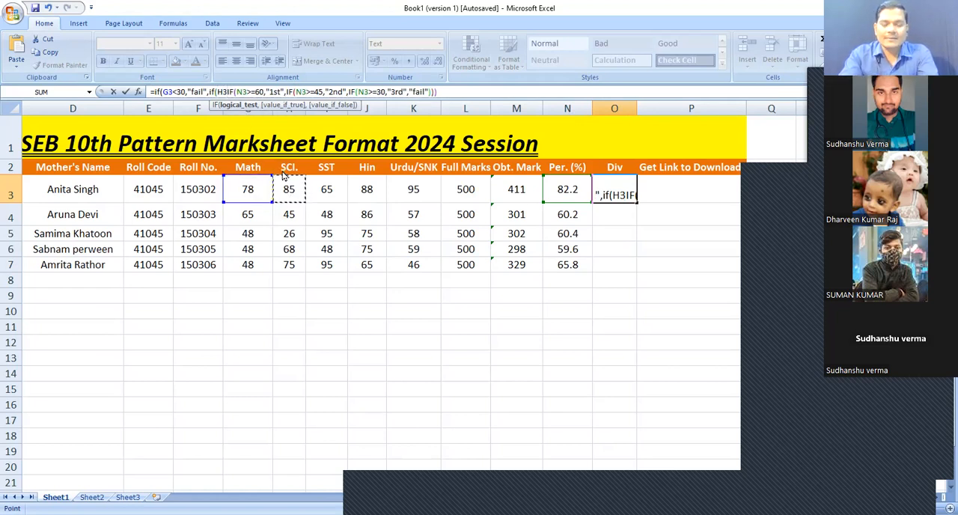
type("<30")
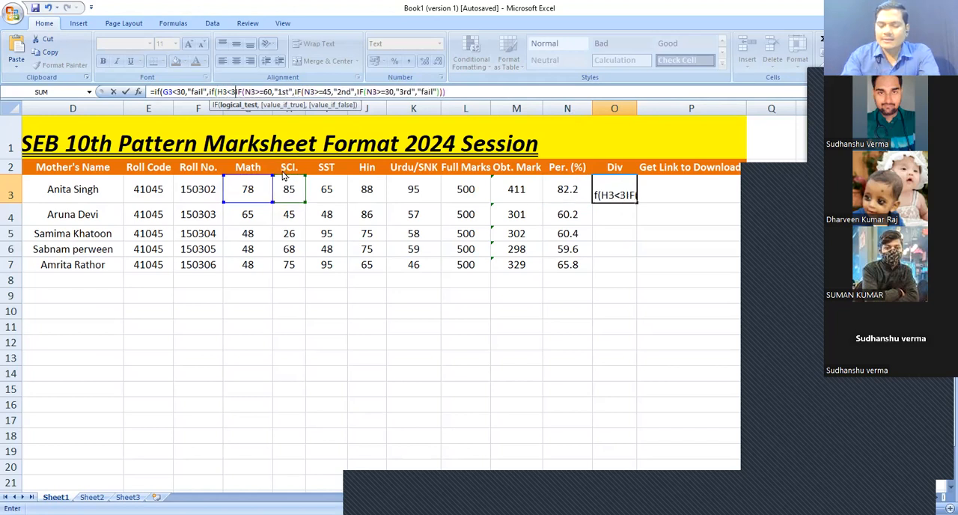
type(",\"")
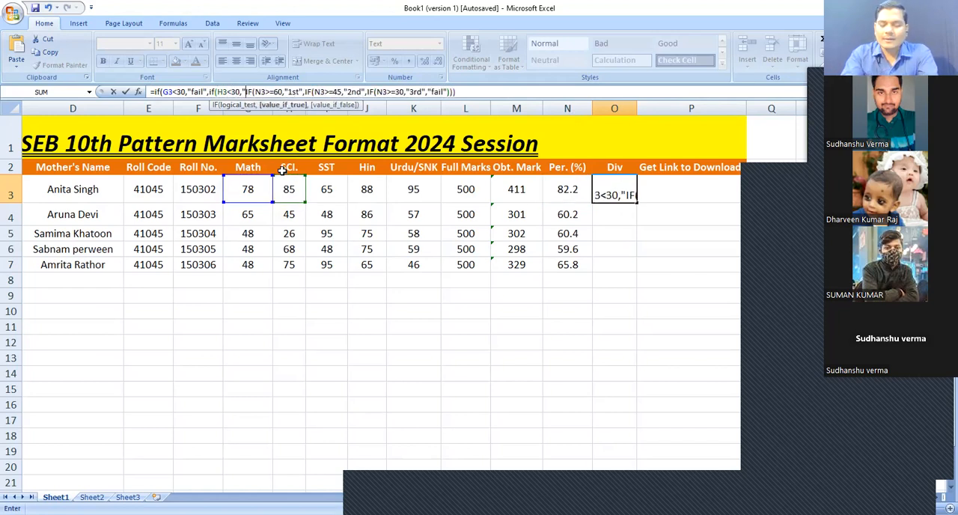
type("fail")
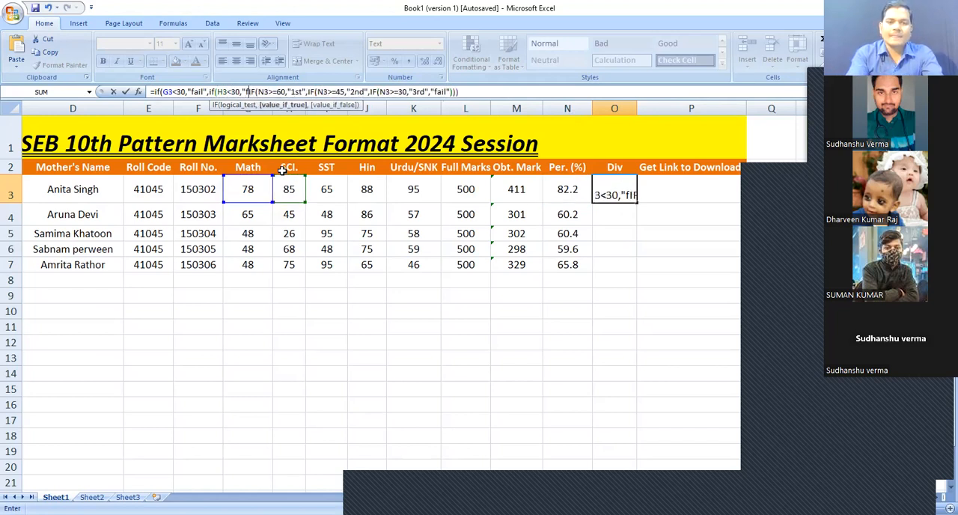
type("\"")
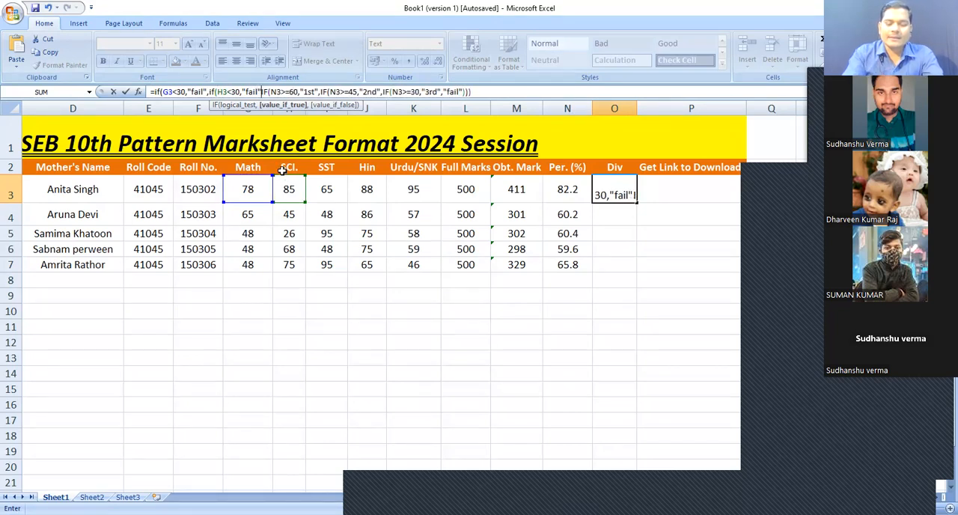
type(",")
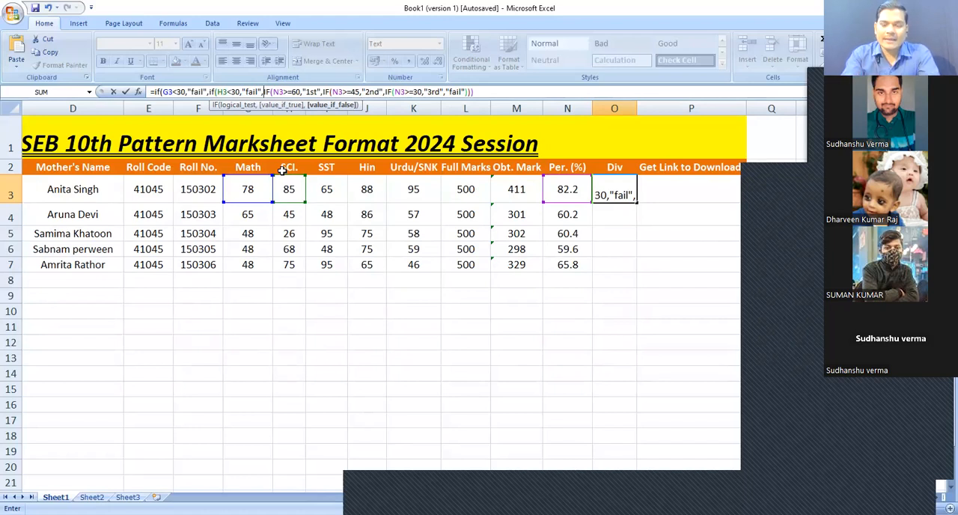
type("\"fail\",\"")
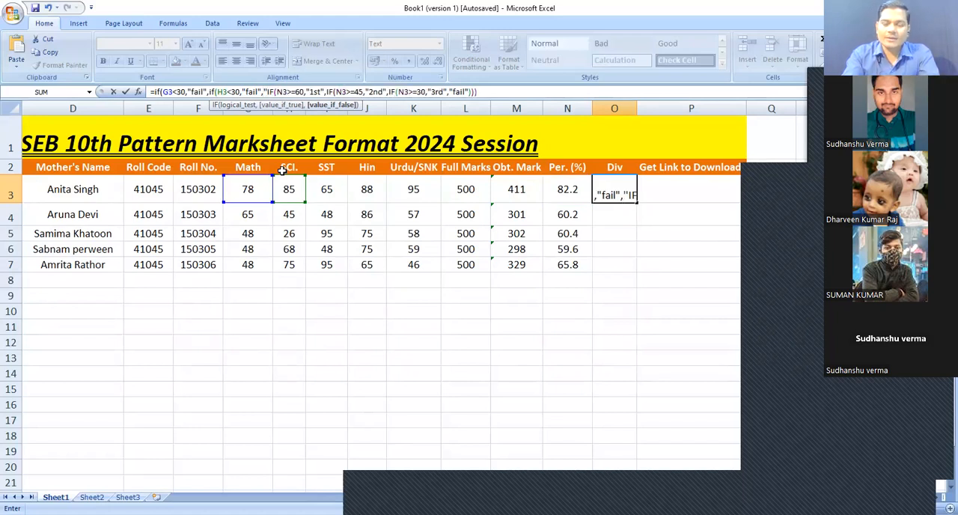
key("BackSpace")
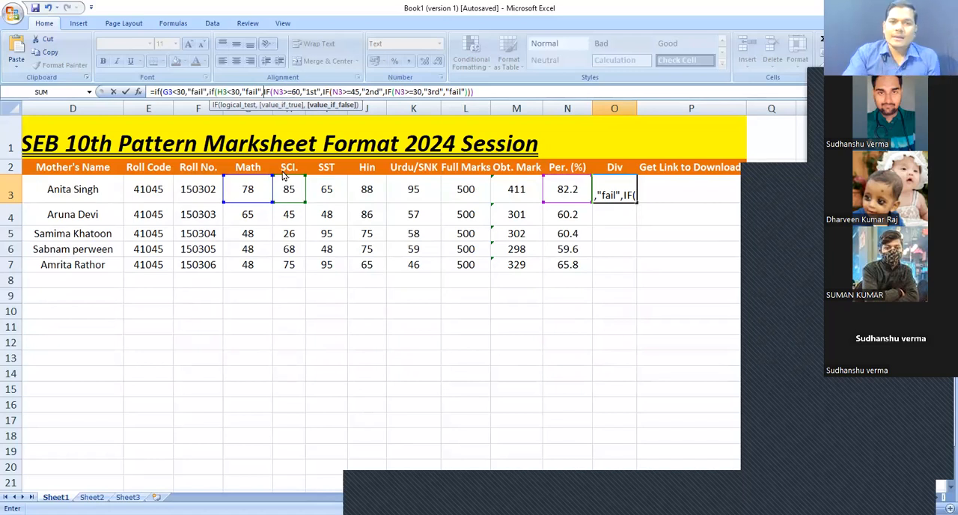
type("'")
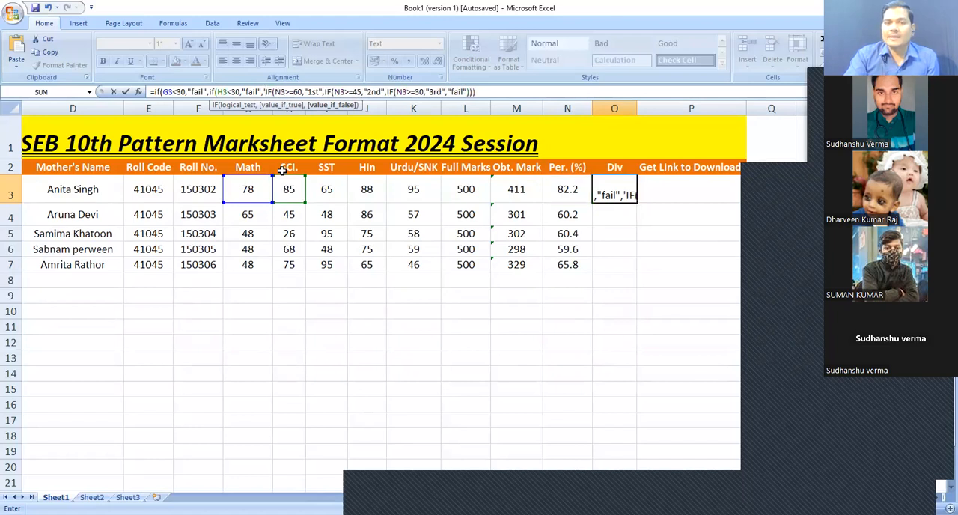
key("BackSpace")
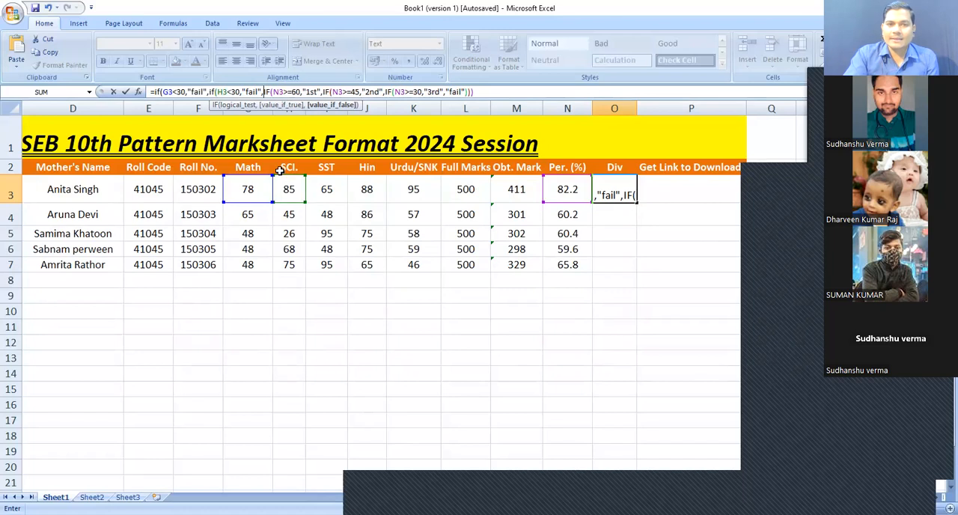
type("\"")
key("BackSpace")
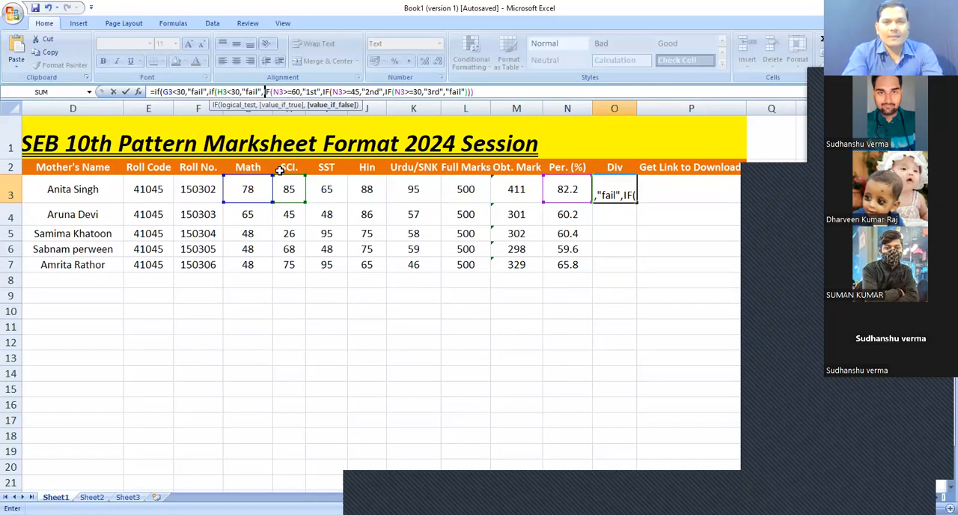
Insert a further nested if(I3<30,"faik", test for the SST mark
type("if")
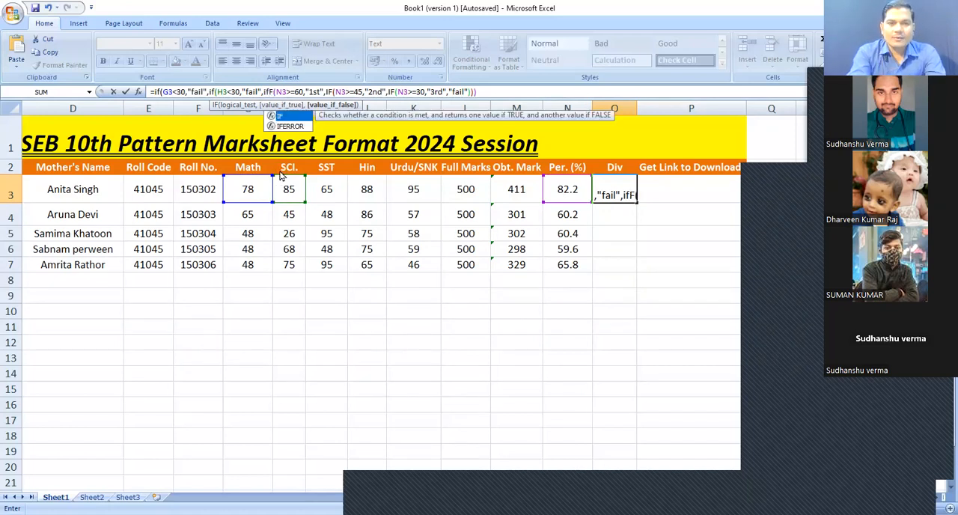
type("(")
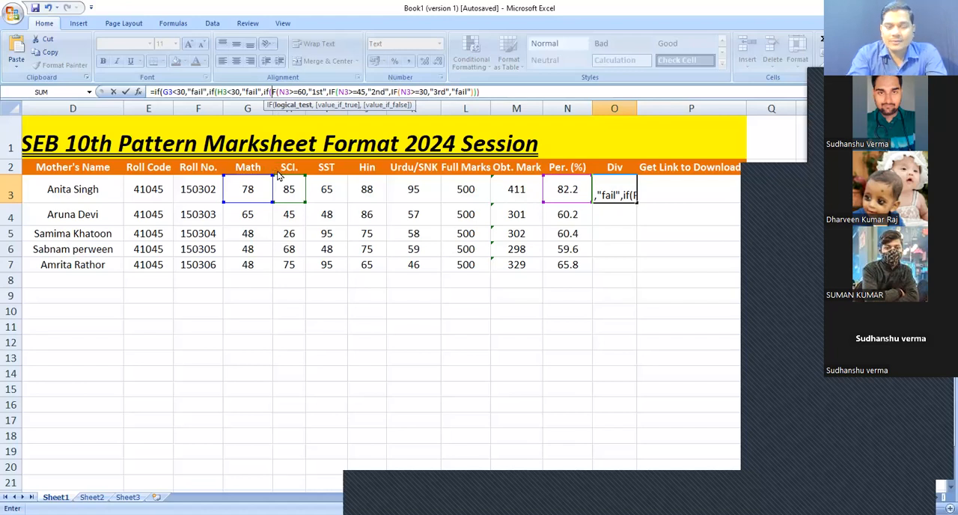
type("i")
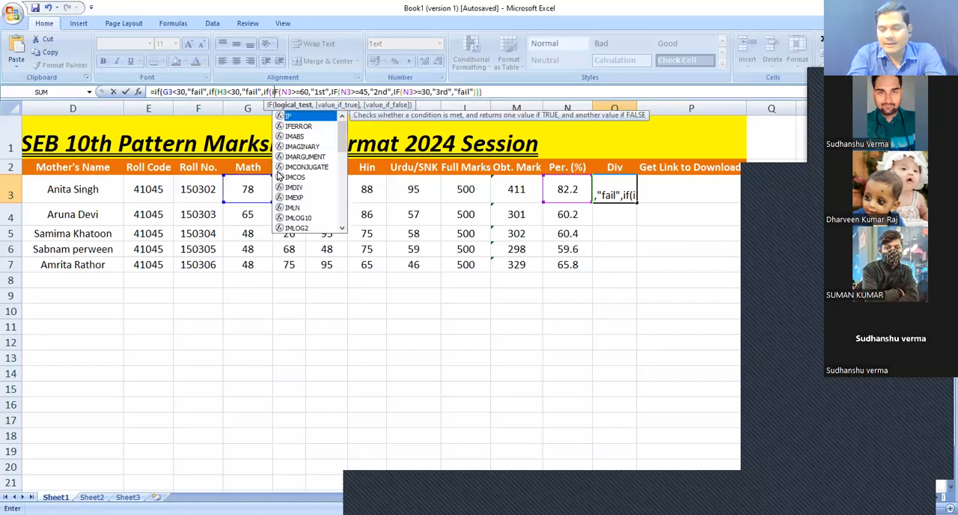
type("3")
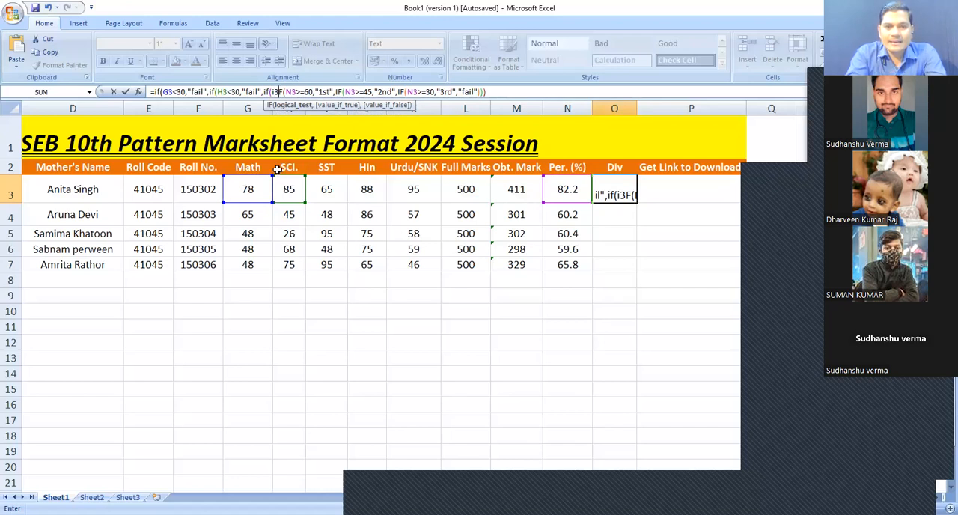
type("<30")
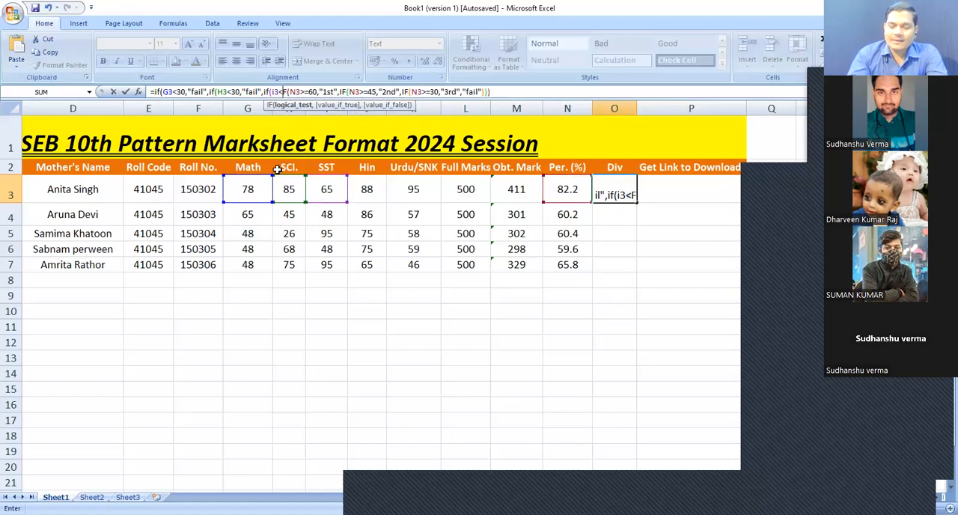
type(",\"faik\",")
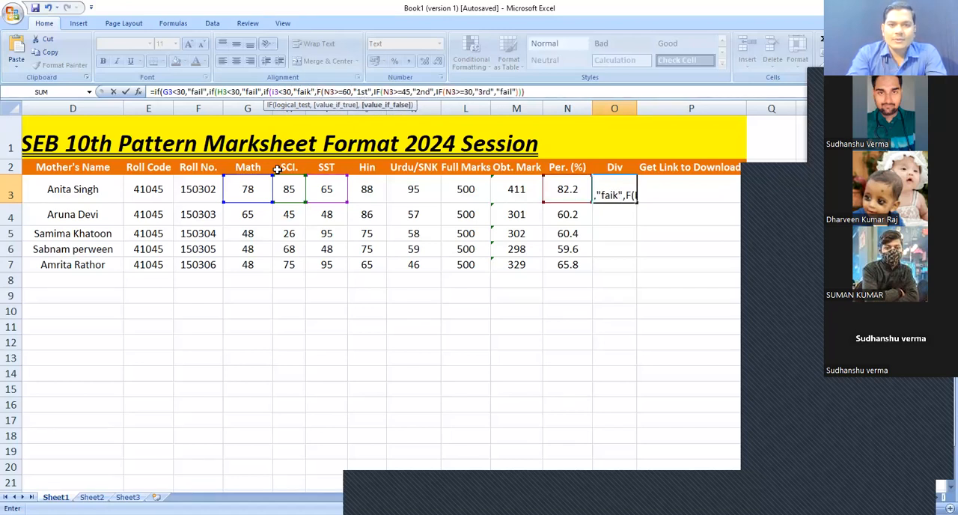
type("if(")
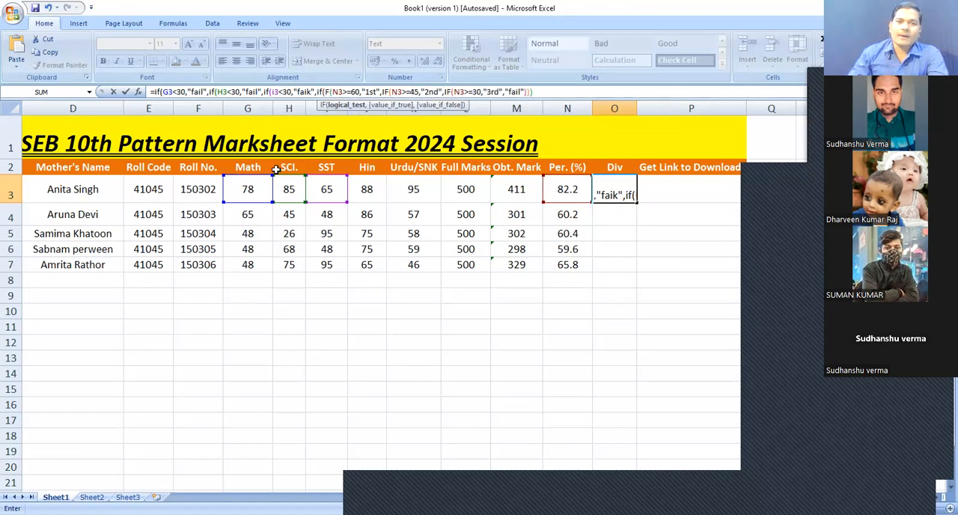
Insert a nested if(J3<30,"fail", test for the Hindi mark
left_click(367, 190)
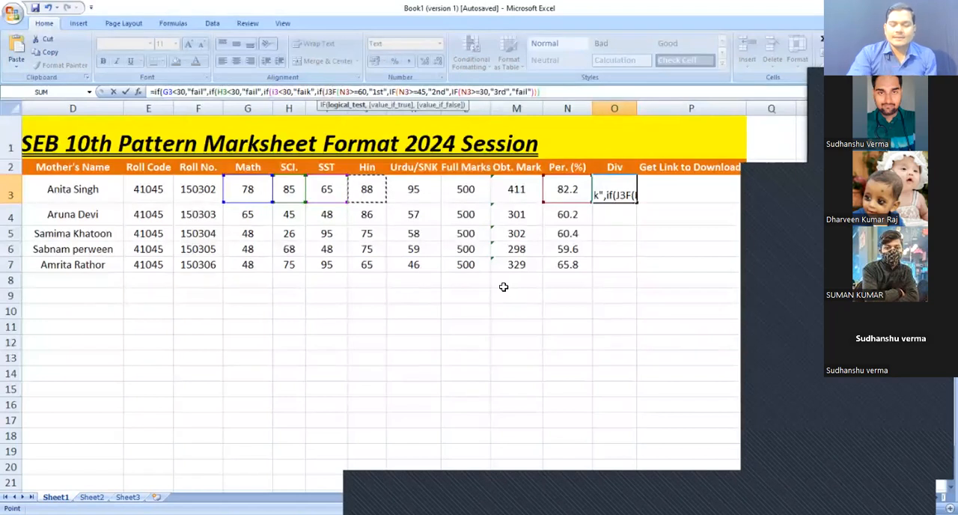
type("<")
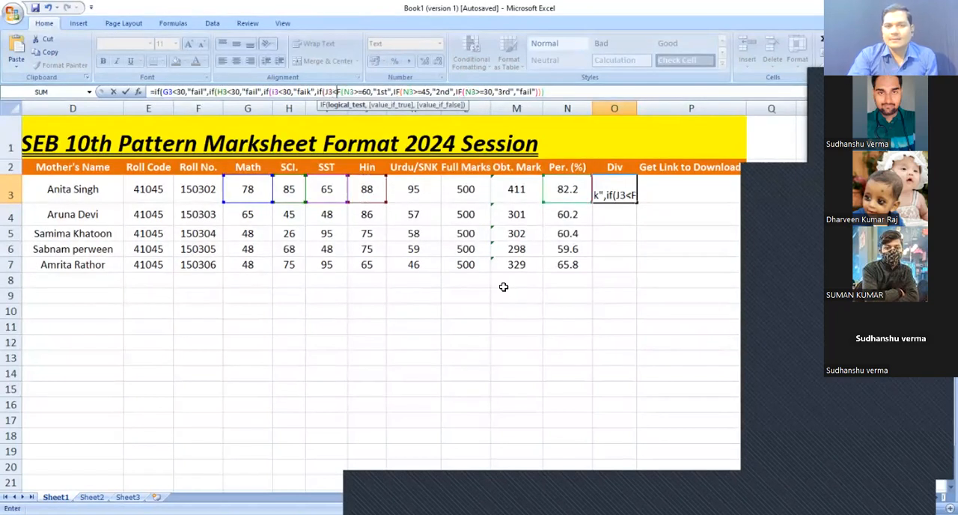
type("30")
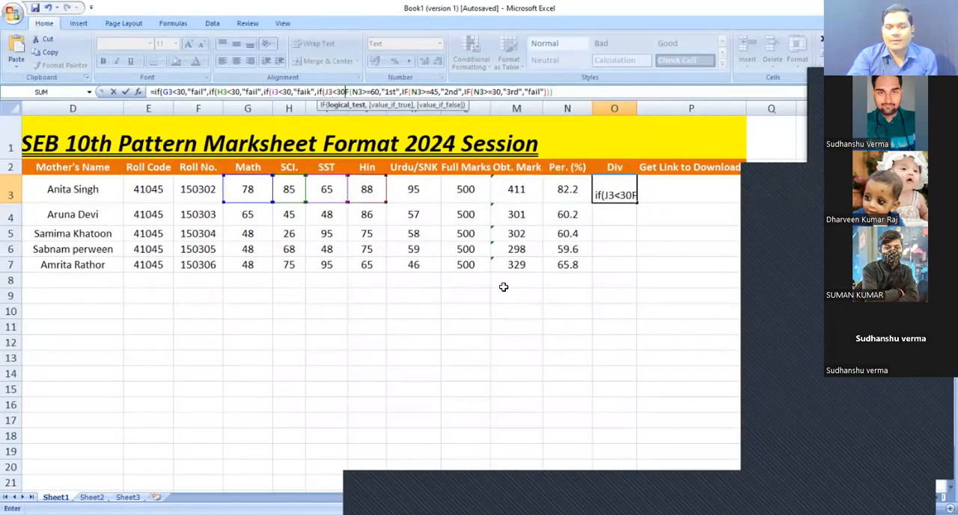
type(",\"")
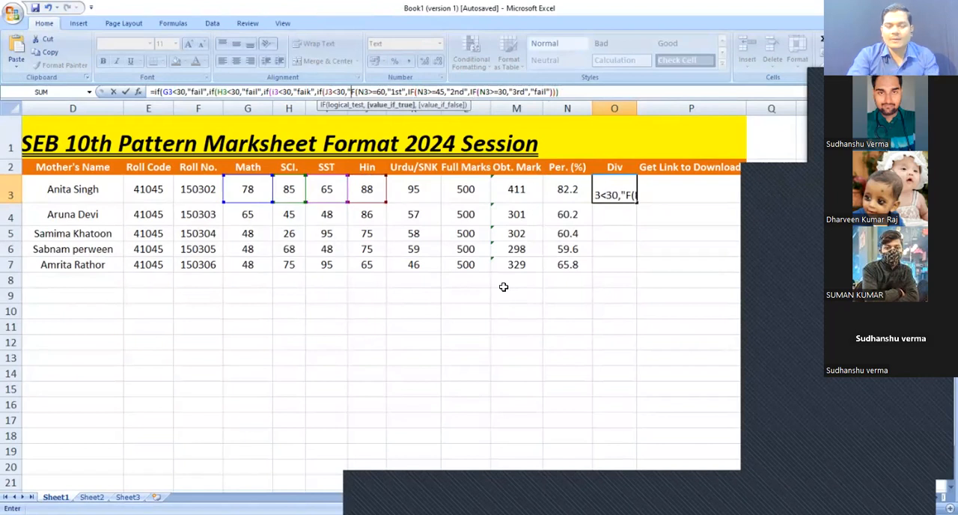
type("fail")
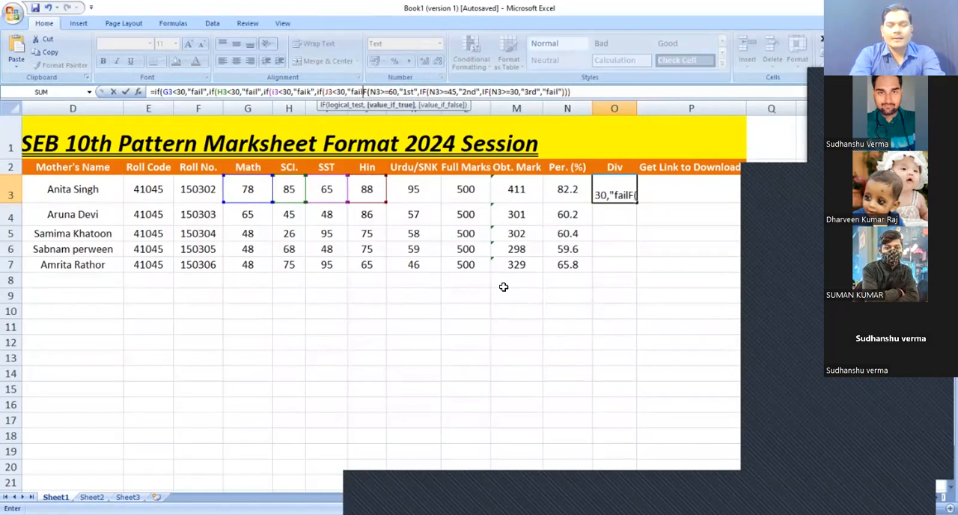
type("\",")
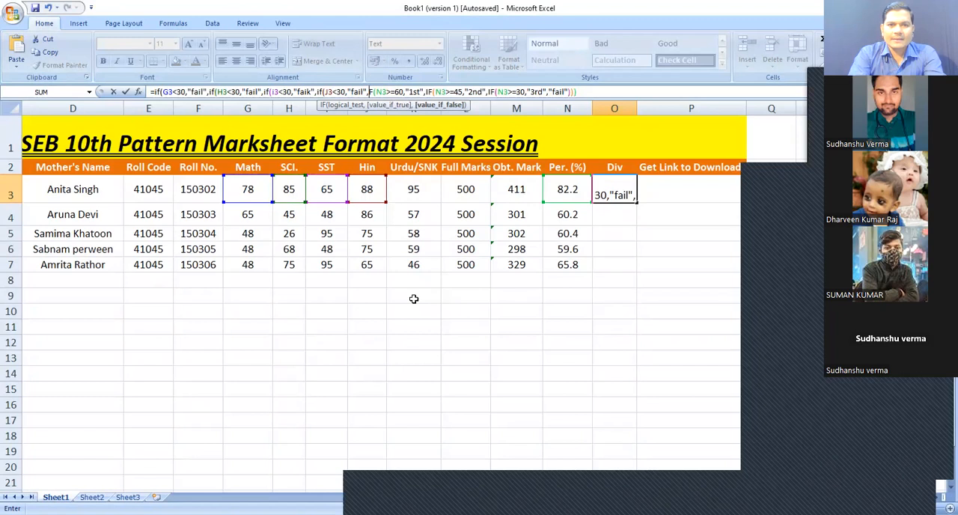
Insert a nested if(K3<30,"fail", test for the Urdu/SNK mark
type("if")
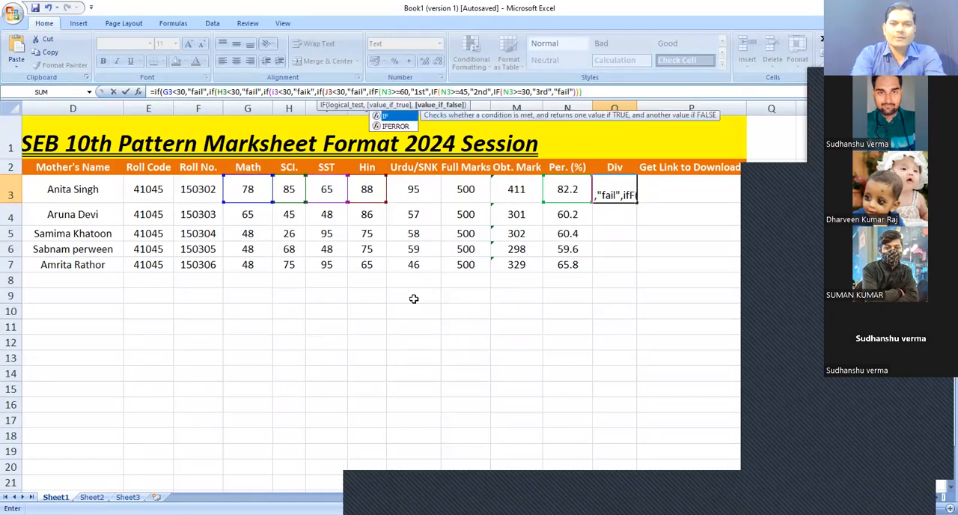
type("(")
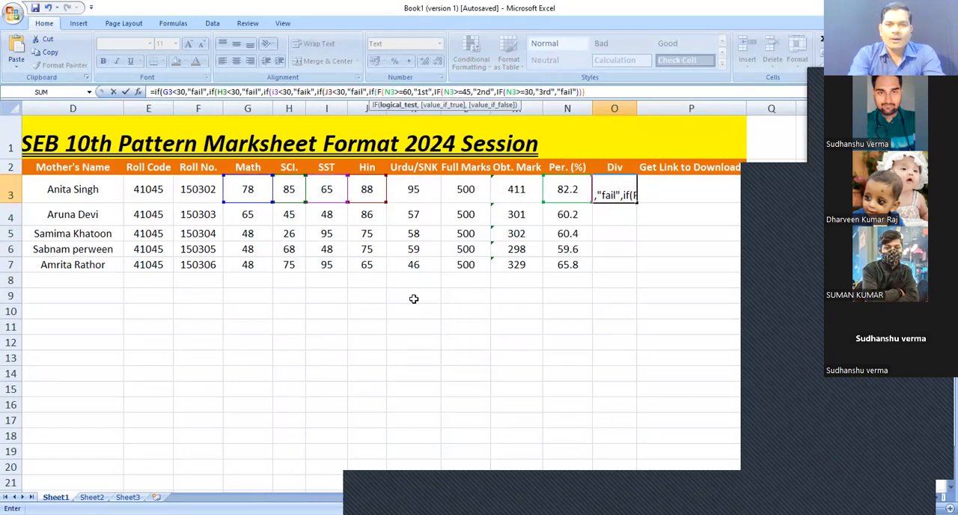
left_click(413, 184)
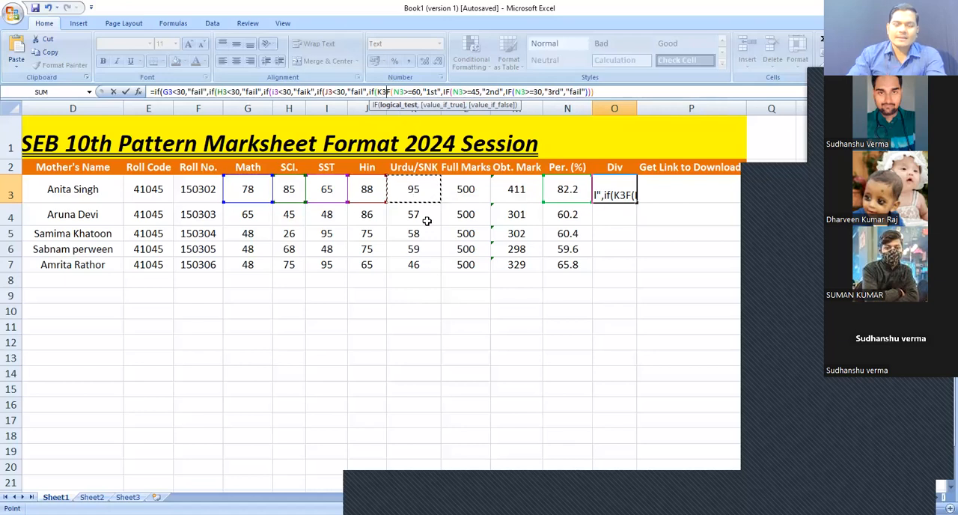
type("<")
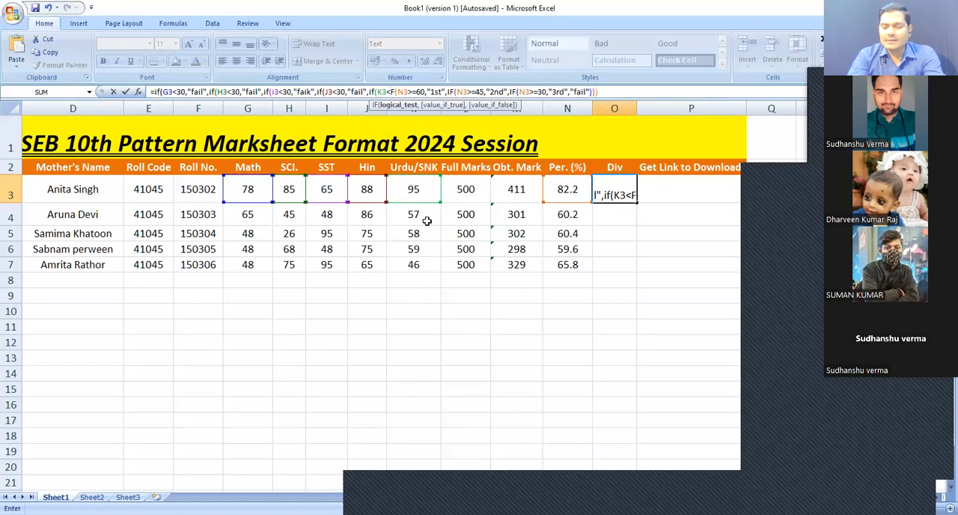
type("30,")
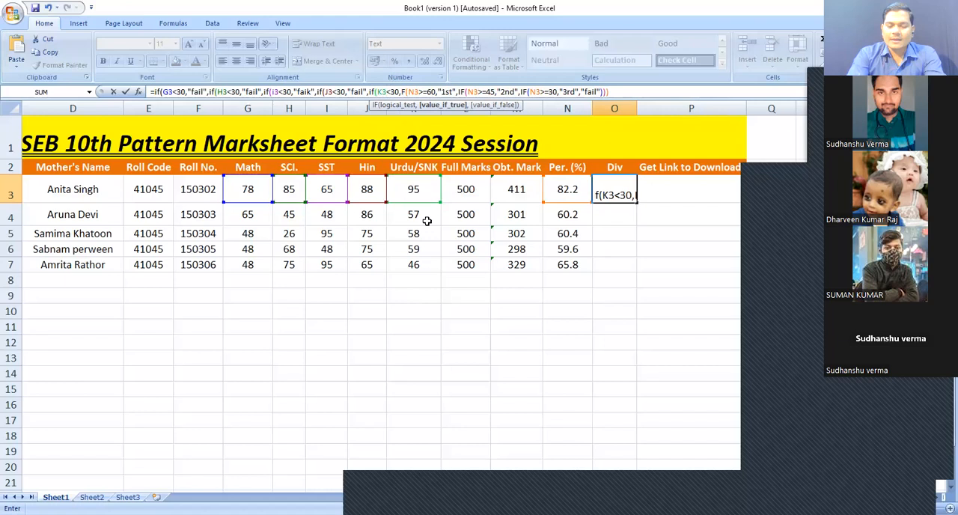
type("\"fail")
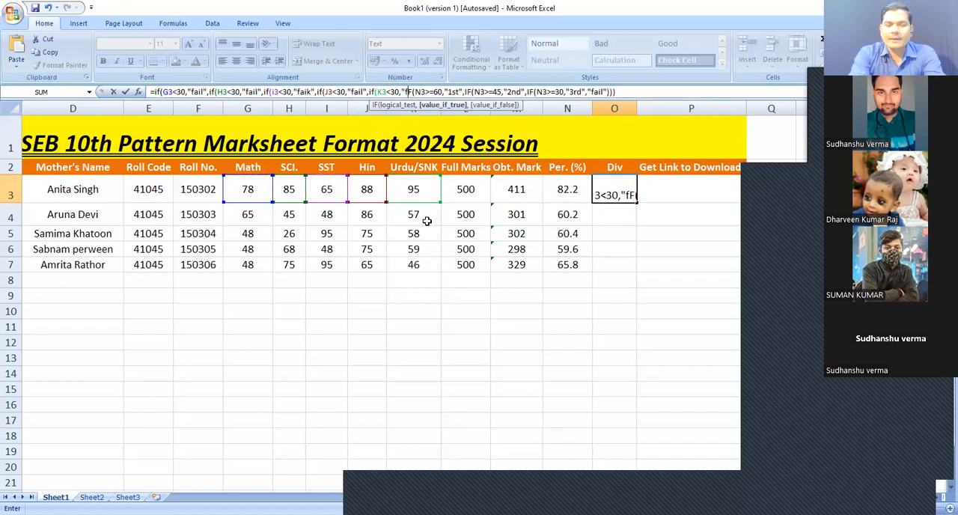
type("\"")
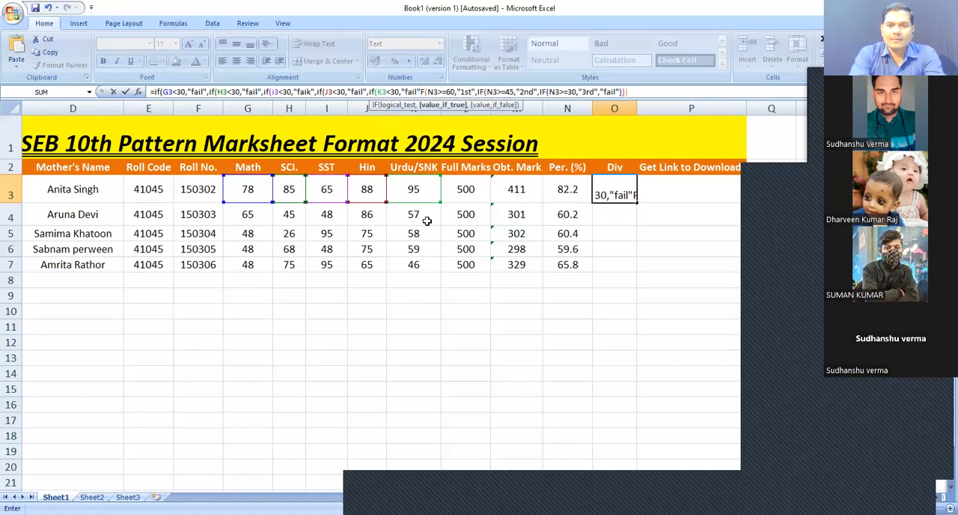
type(",")
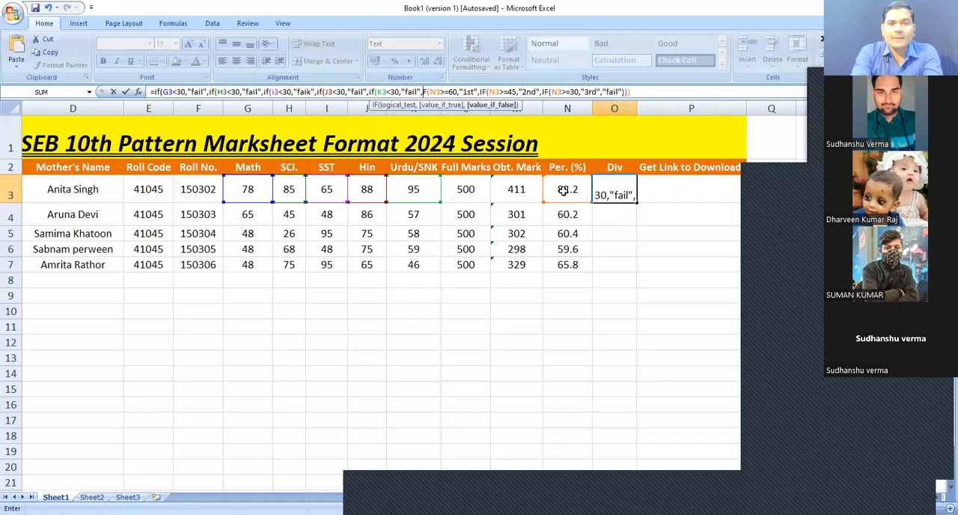
Restore the missing "i" of the IF before N3>=60 and commit O3's formula
type("i")
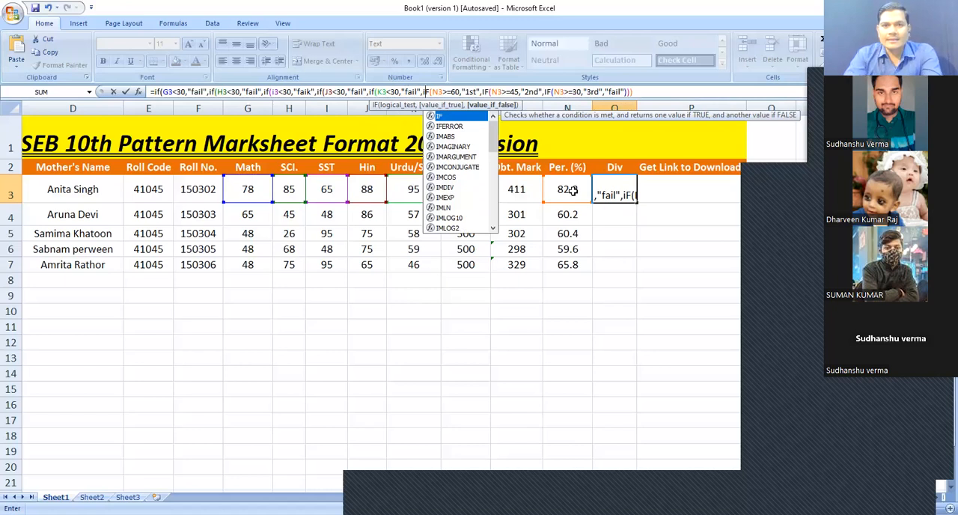
key("Return")
In O3's formula, delete the nested IF(N3>=30,"3rd", test that follows the "2nd" result
left_click(605, 189)
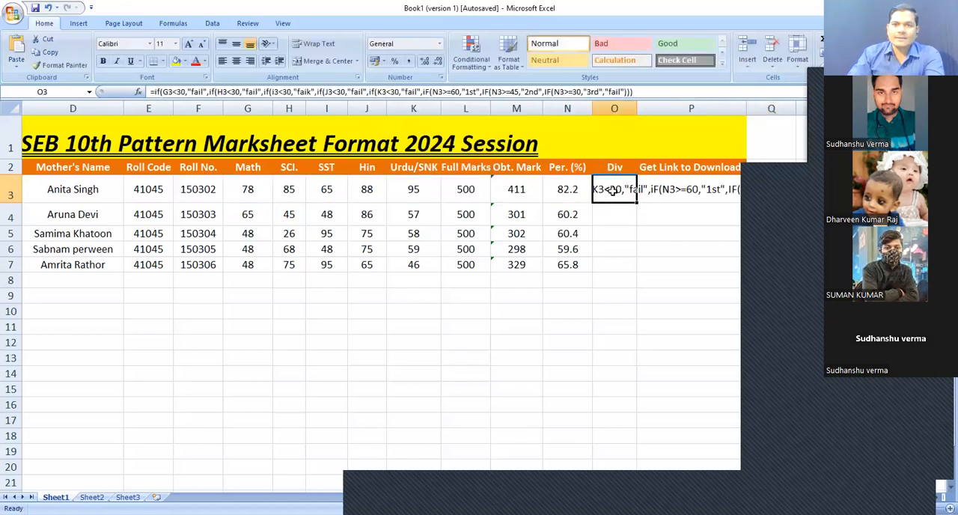
key("F2")
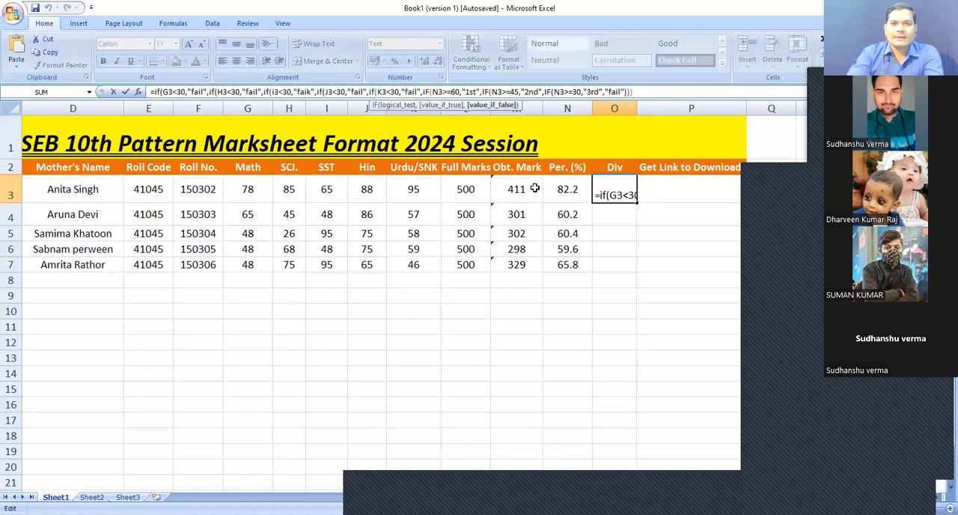
key("Left")
key("Left")
key("Left")
key("Left")
key("Left")
key("Left")
key("Left")
key("Left")
key("Left")
key("Left")
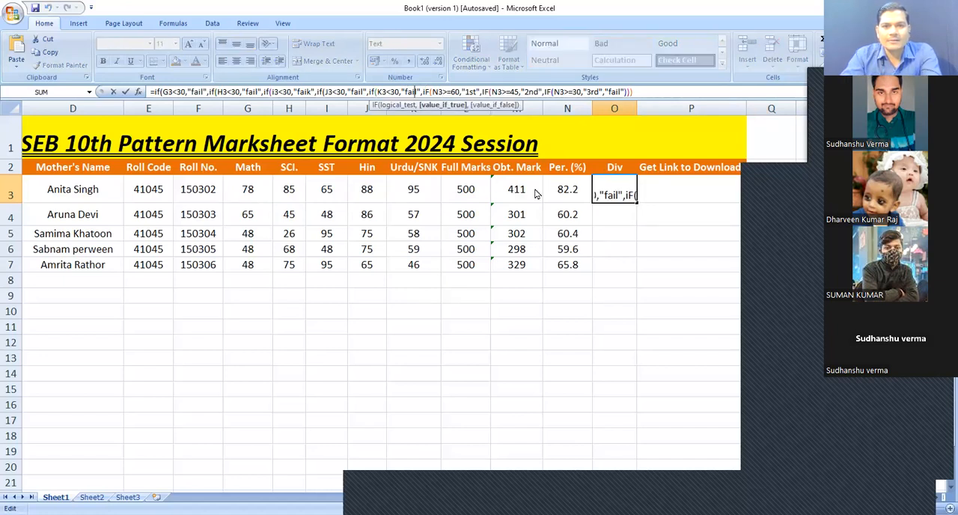
key("Right")
key("Right")
key("Right")
key("Right")
key("Right")
key("Right")
key("Right")
key("Right")
key("Right")
key("Right")
key("Right")
key("Right")
key("Right")
key("Right")
key("Right")
key("Right")
key("Right")
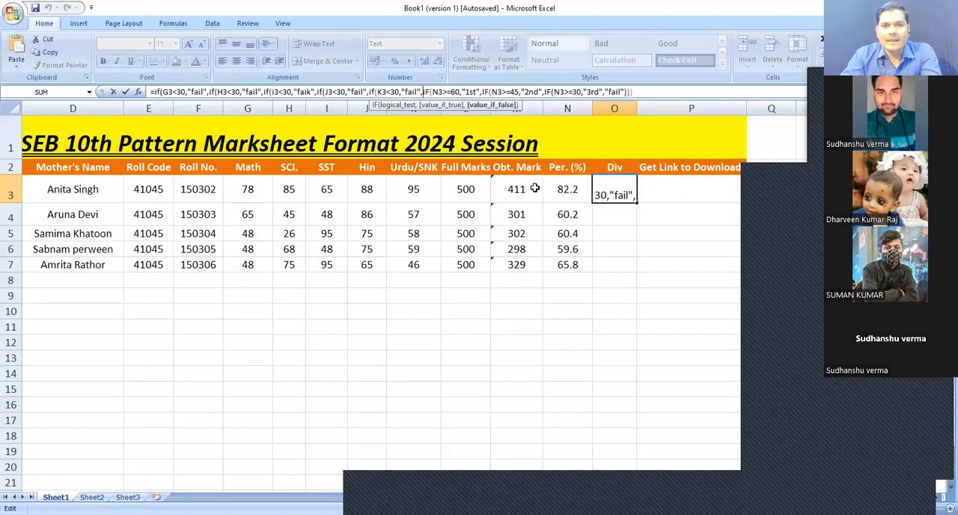
key("Right")
key("Right")
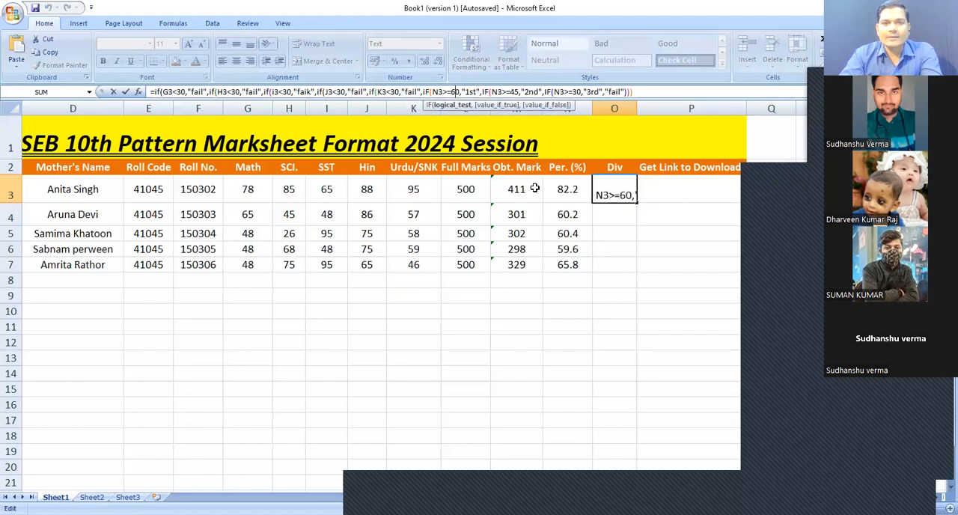
key("Right")
key("Right")
key("Right")
key("Right")
key("Right")
key("Right")
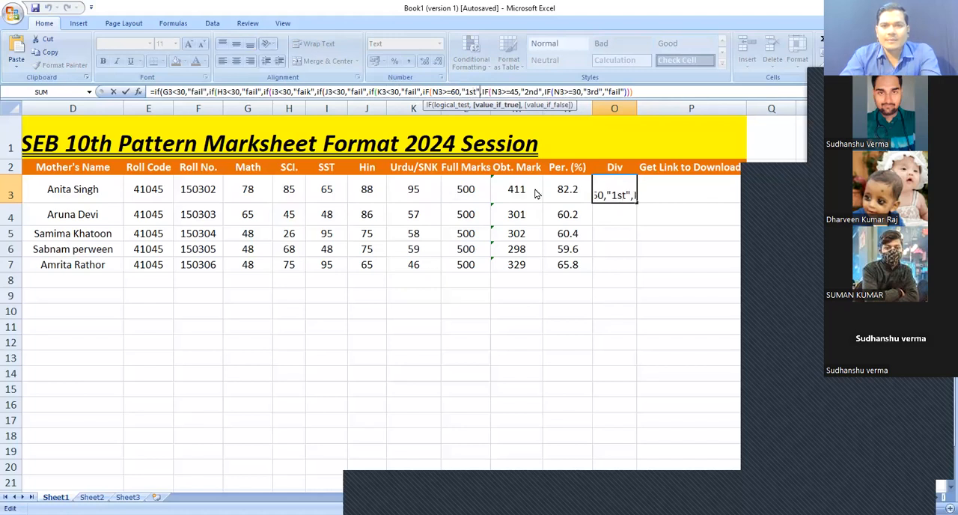
key("Right")
key("Right")
key("Right")
key("Right")
key("Right")
key("Right")
key("Right")
key("Right")
key("Right")
key("Right")
key("Right")
key("Right")
key("Right")
key("Right")
key("Right")
key("Right")
key("shift+Right")
key("shift+Right")
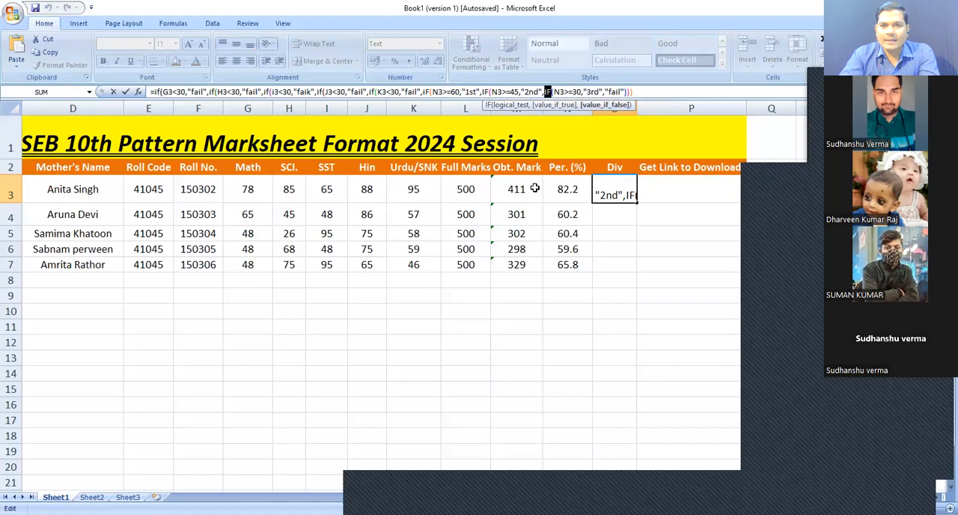
key("shift+Right")
key("shift+Right")
key("shift+Right")
key("shift+Right")
key("shift+Right")
key("shift+Right")
key("shift+Right")
key("shift+Right")
key("shift+Right")
key("shift+Right")
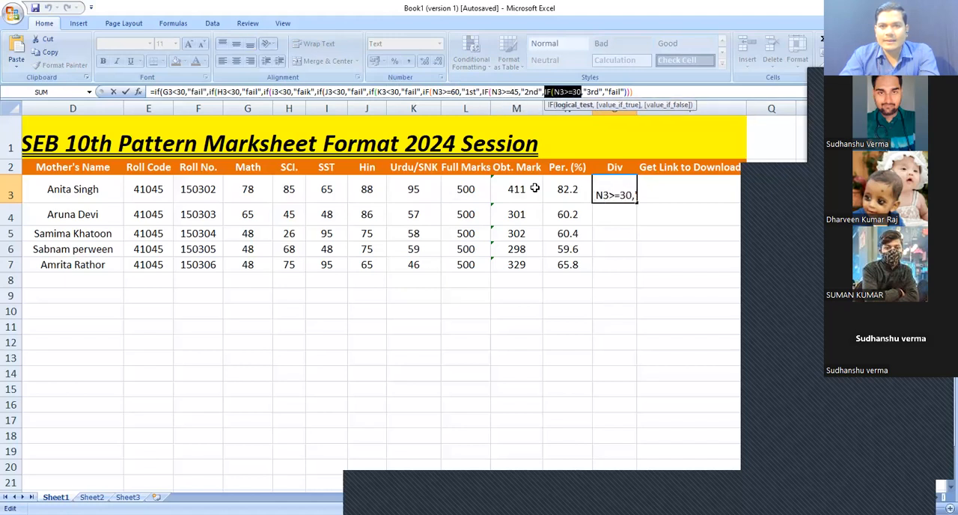
key("shift+Right")
key("shift+Right")
key("shift+Right")
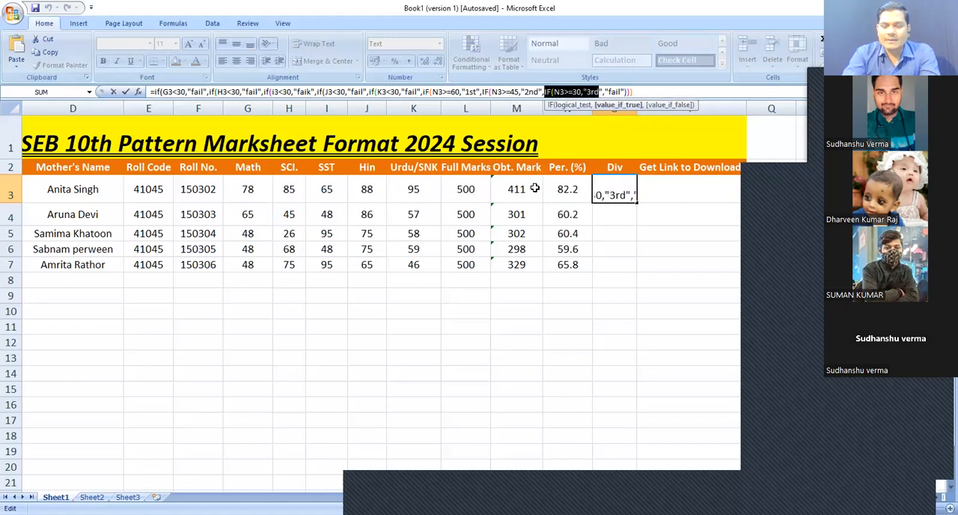
key("shift+Right")
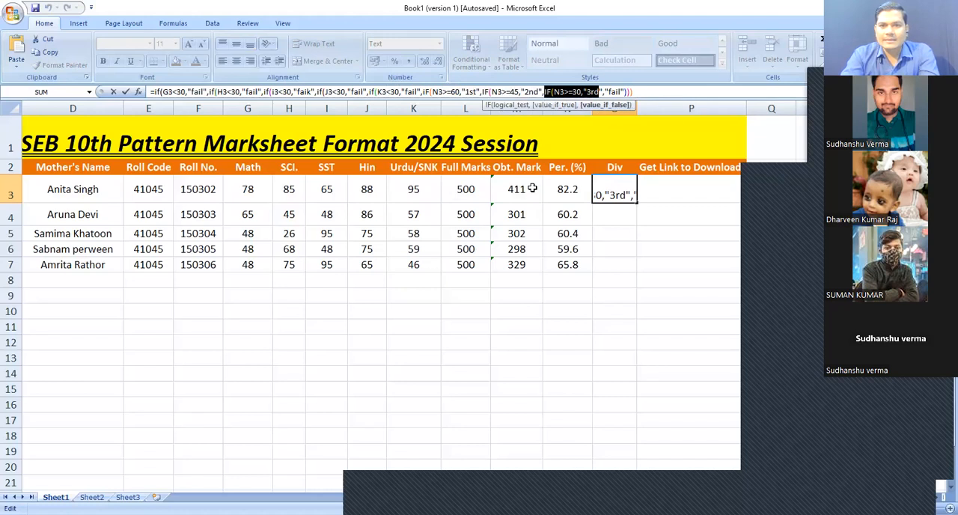
key("BackSpace")
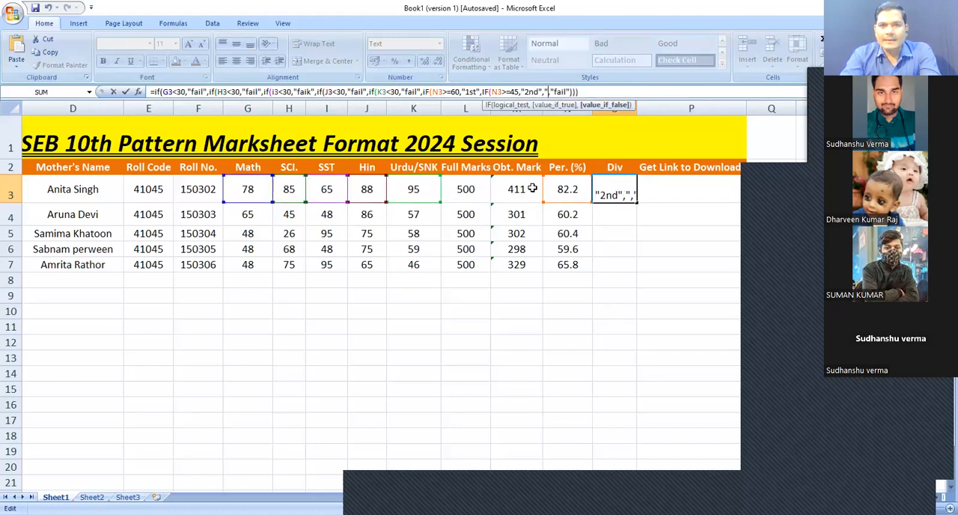
key("BackSpace")
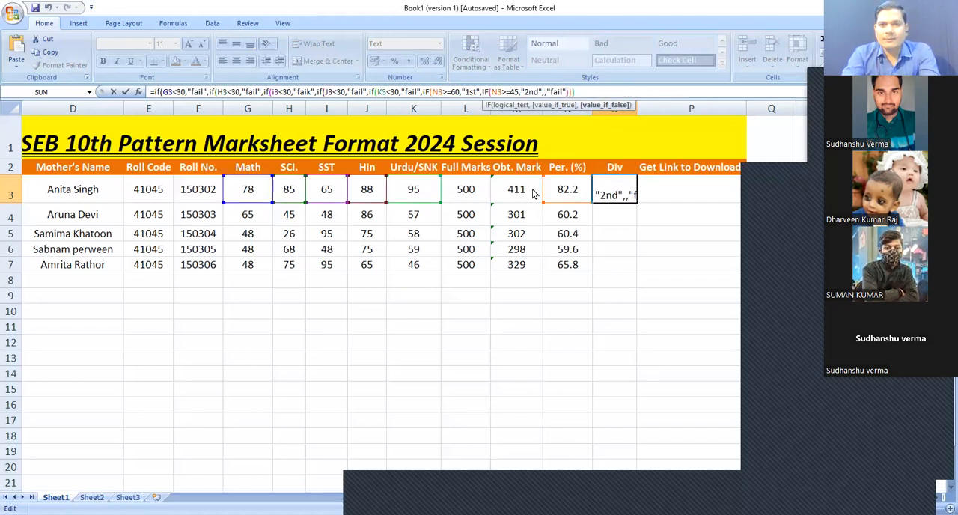
key("BackSpace")
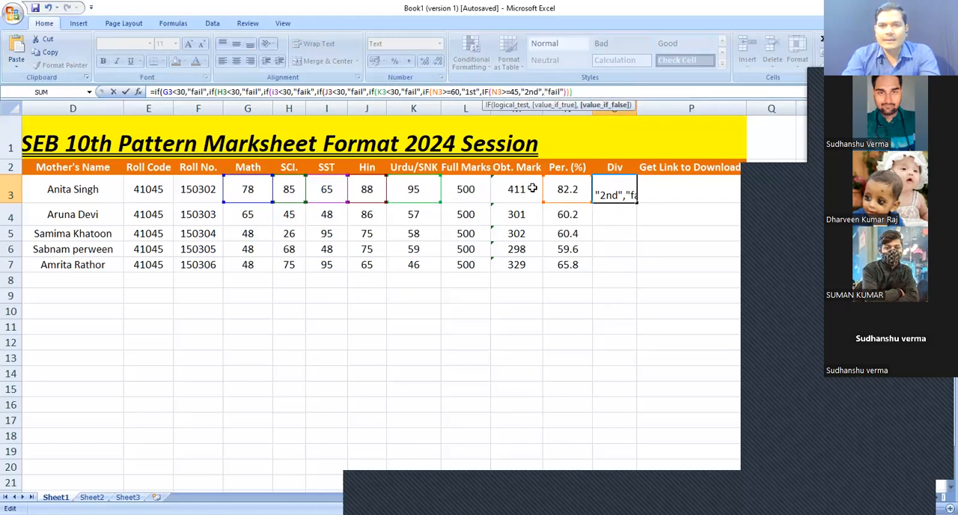
Replace the final "fail" result after "2nd" with "3rd"
key("shift+Right")
key("shift+Right")
key("shift+Right")
key("shift+Right")
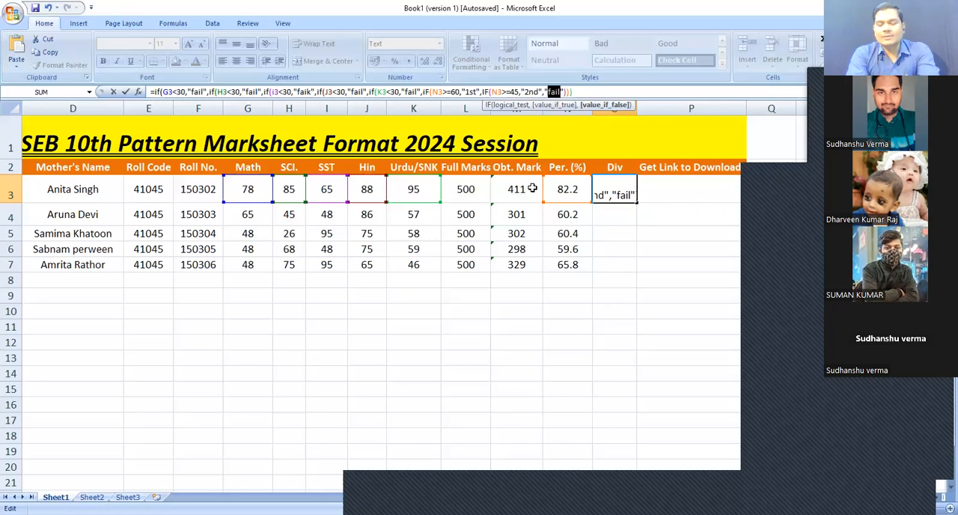
type("3")
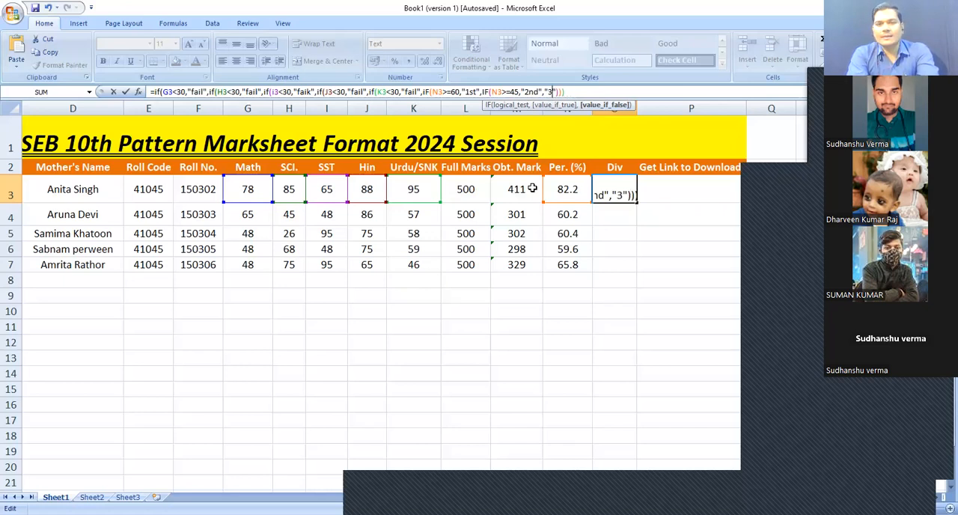
type("rd")
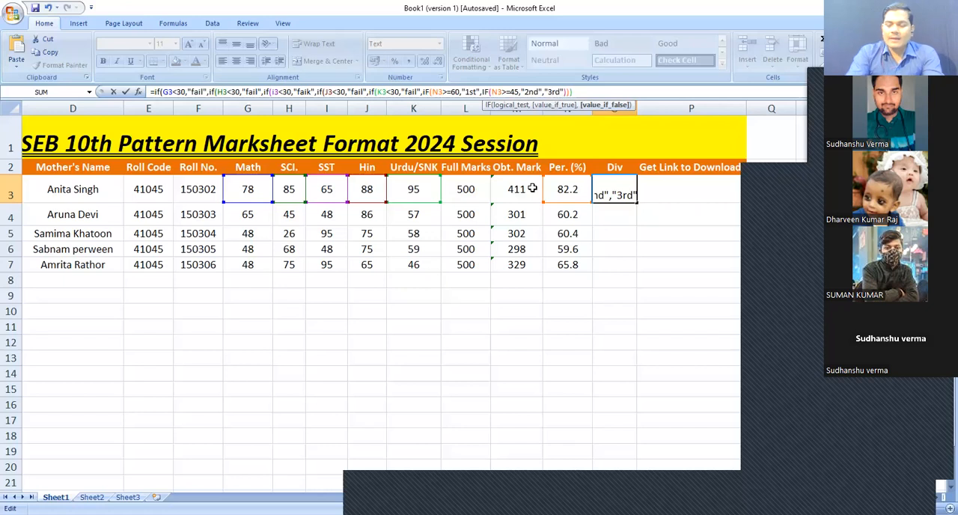
Add closing parentheses at the end of O3's formula to balance all the nested IFs
key("End")
key("Right")
key("Right")
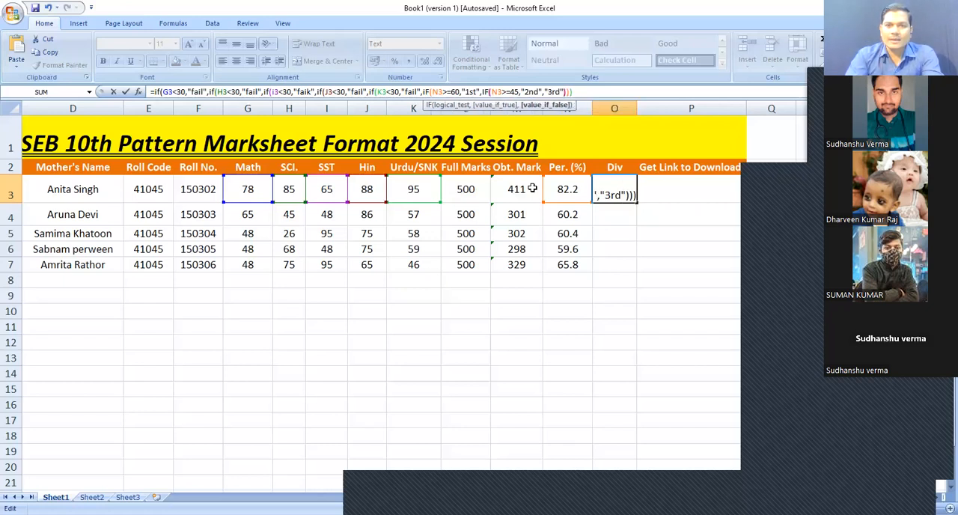
key("Right")
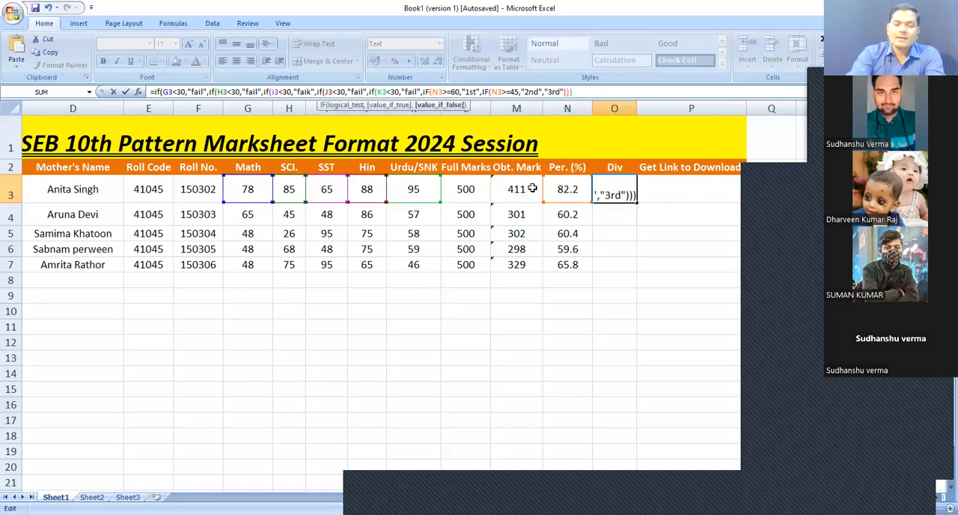
type(")))")
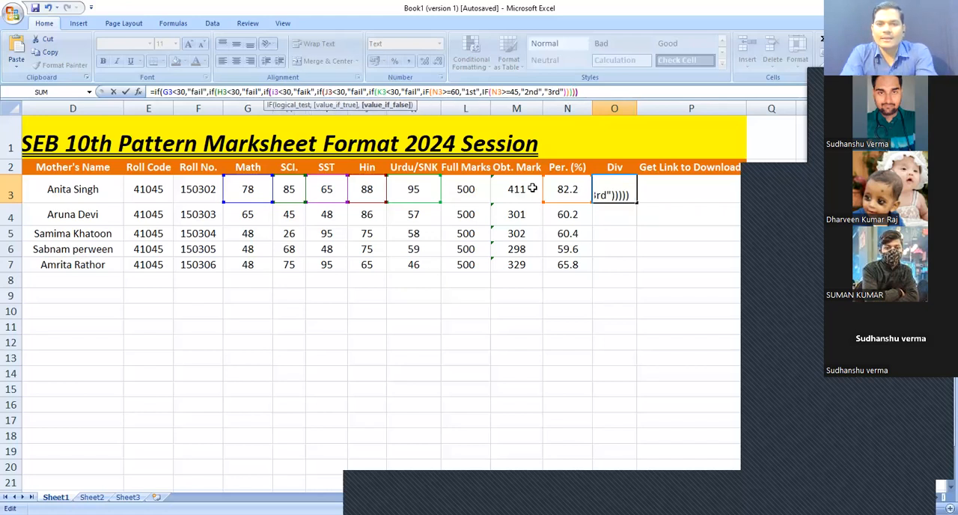
type(")")
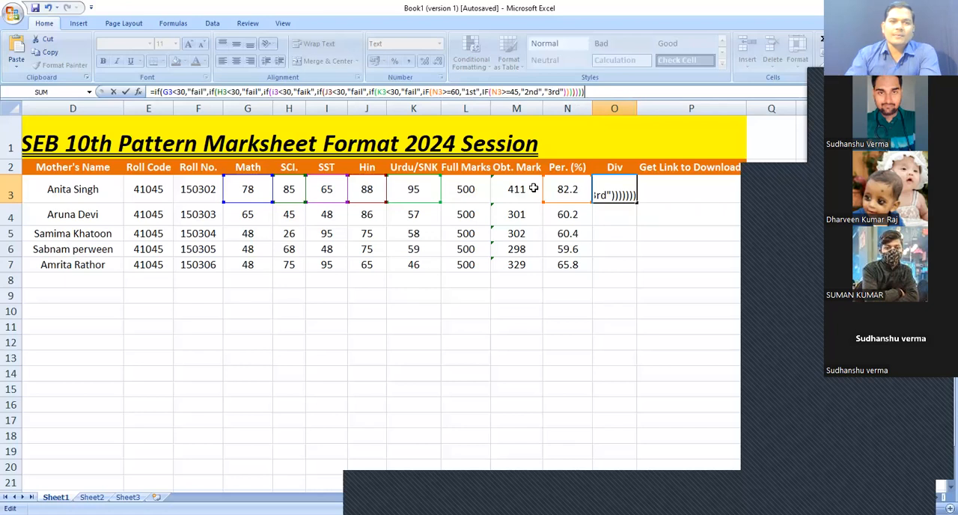
Remove and then restore the opening quote of "fail" in the Math test, committing the formula each time
left_click_drag(593, 93, 183, 88)
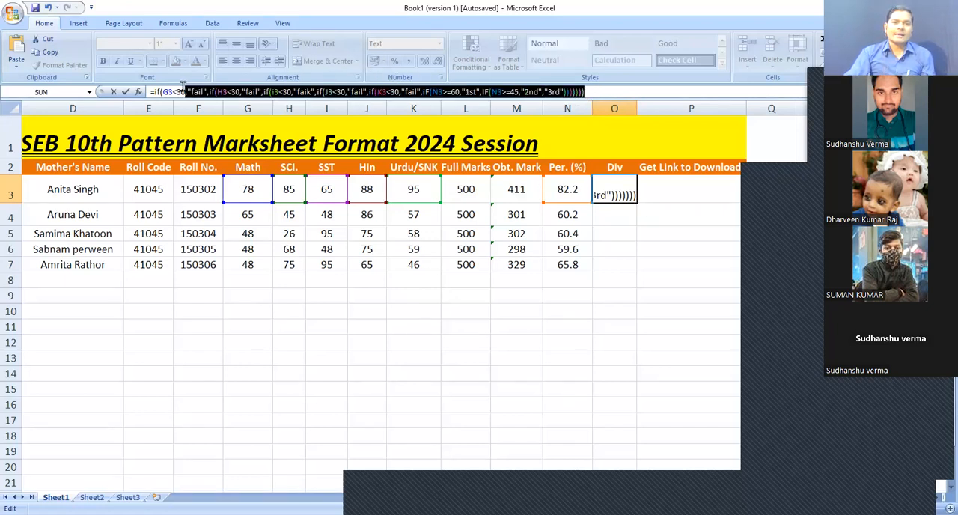
left_click(183, 90)
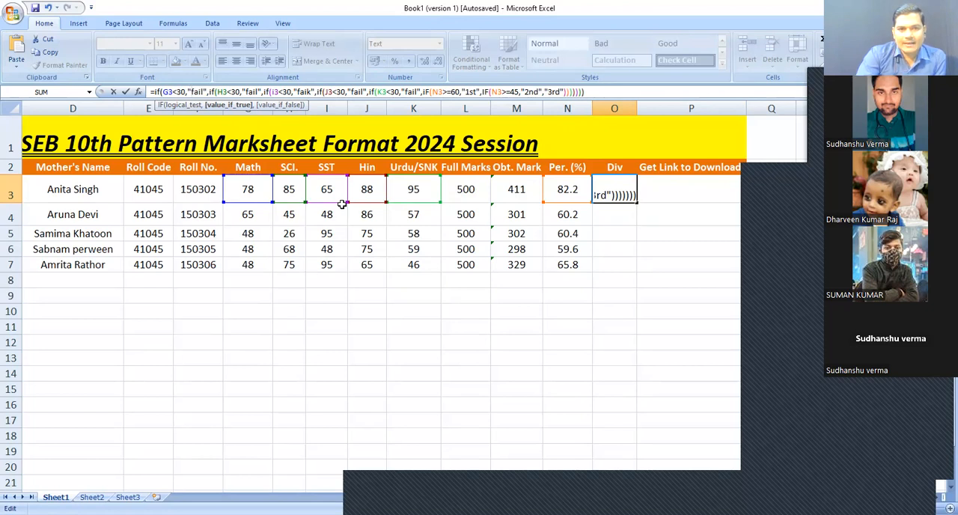
key("BackSpace")
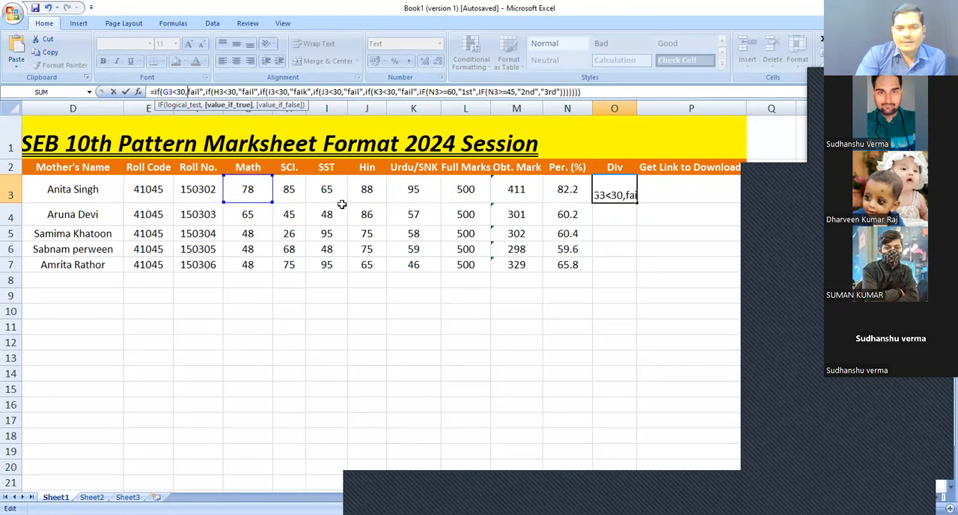
key("Return")
key("Up")
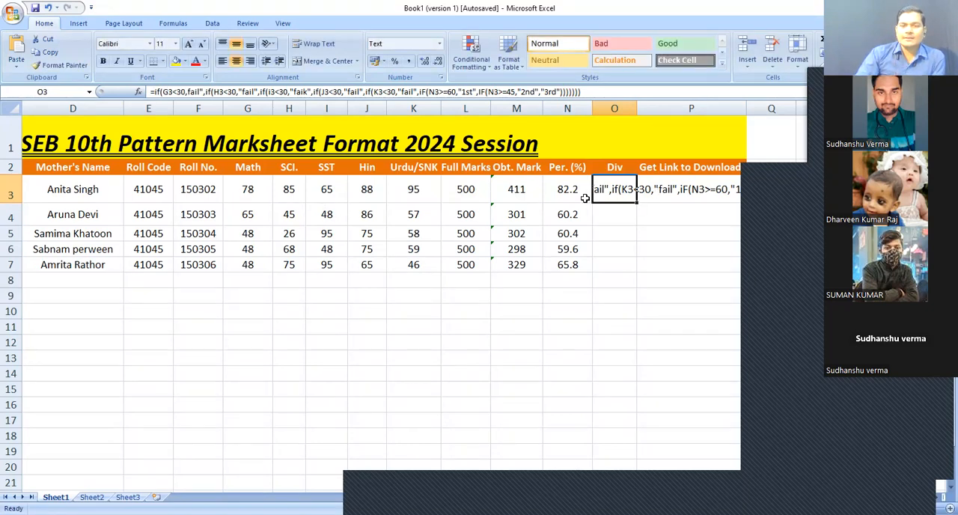
left_click(187, 91)
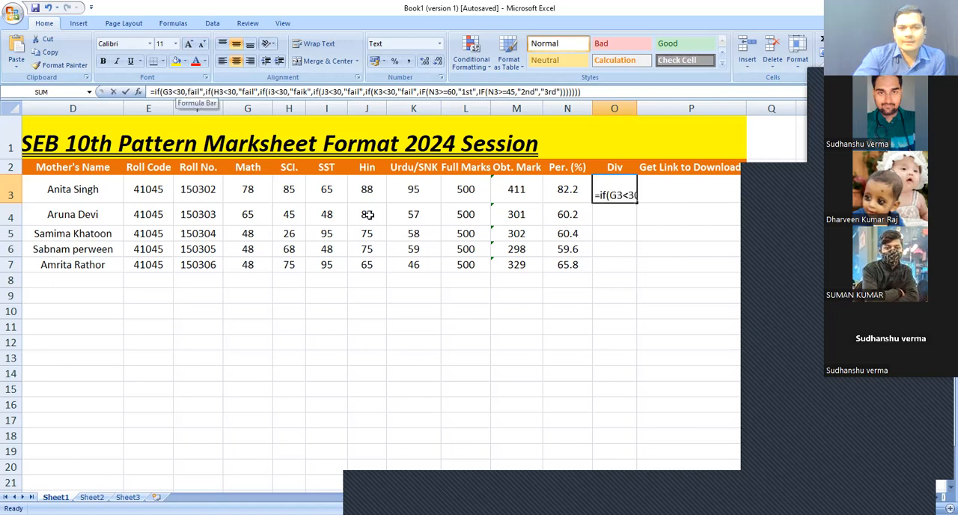
type("\"")
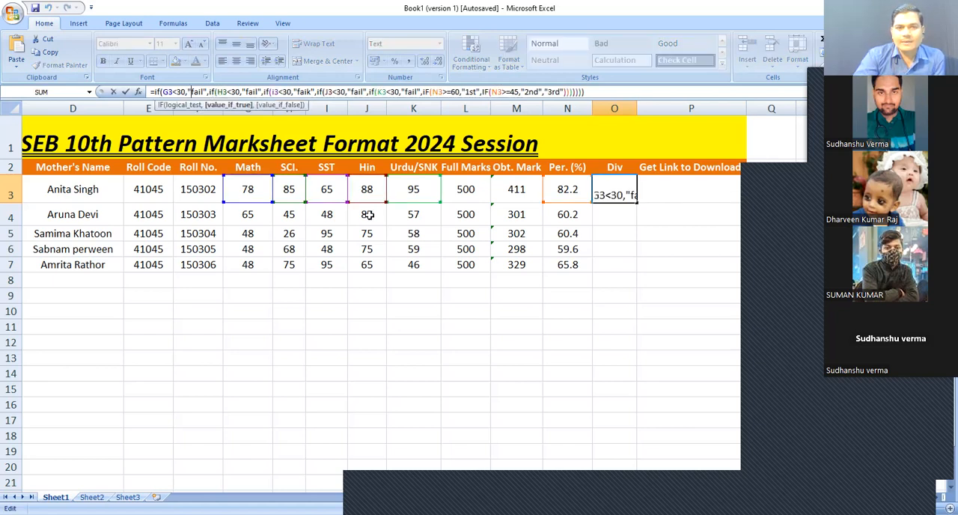
key("Home")
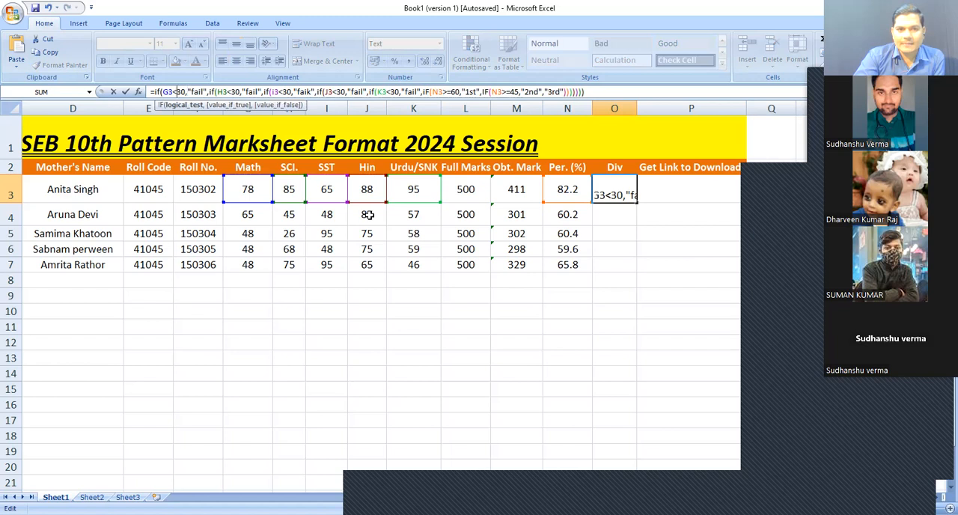
key("Left")
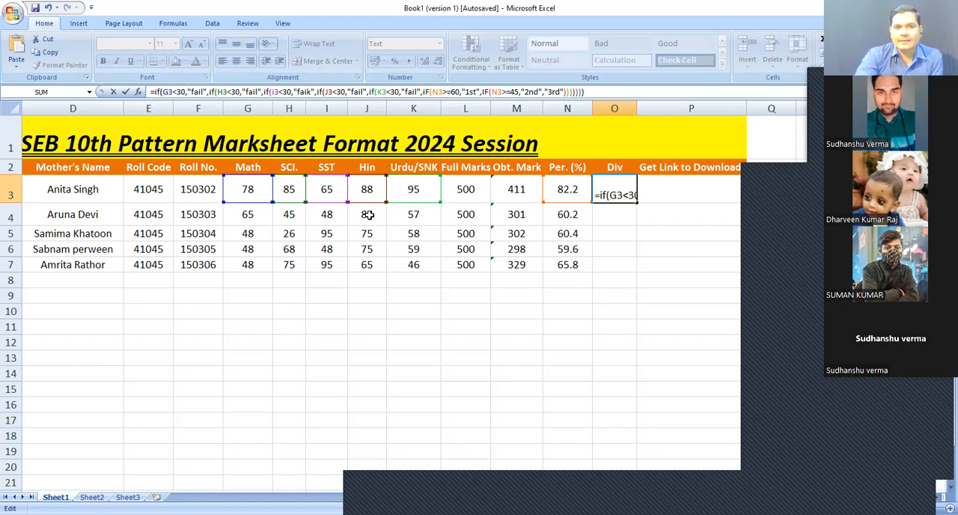
key("Return")
key("Up")
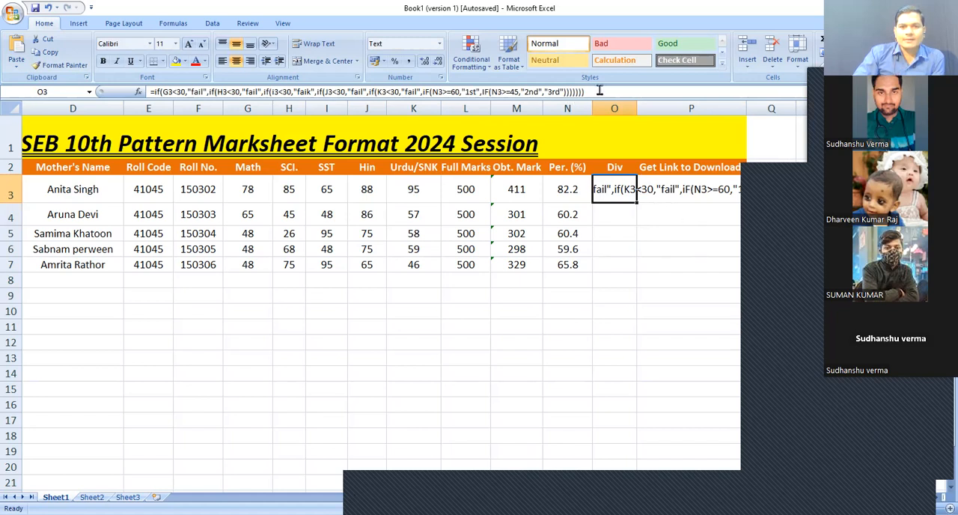
Examine O3's formula from its start in edit mode
left_click(154, 91)
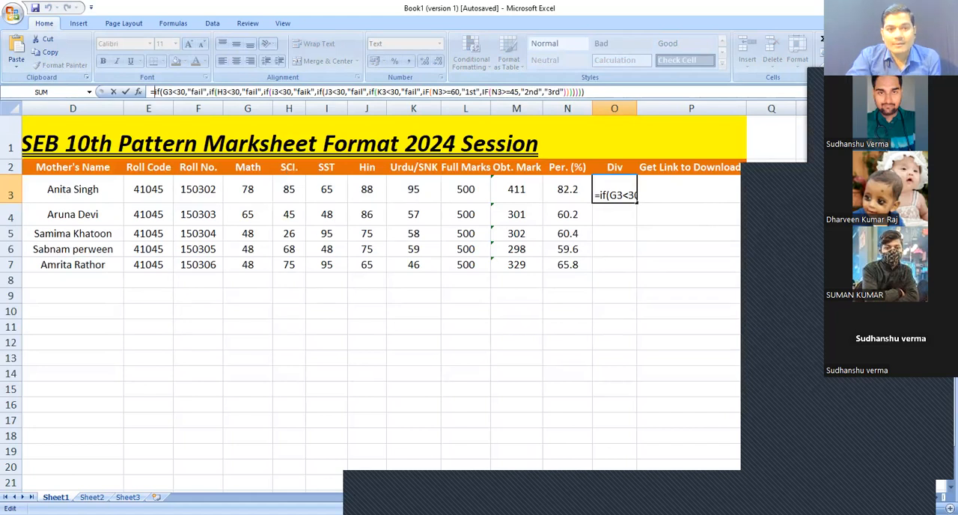
key("Right")
key("Right")
key("Right")
key("Right")
key("Right")
key("Right")
key("Right")
key("Right")
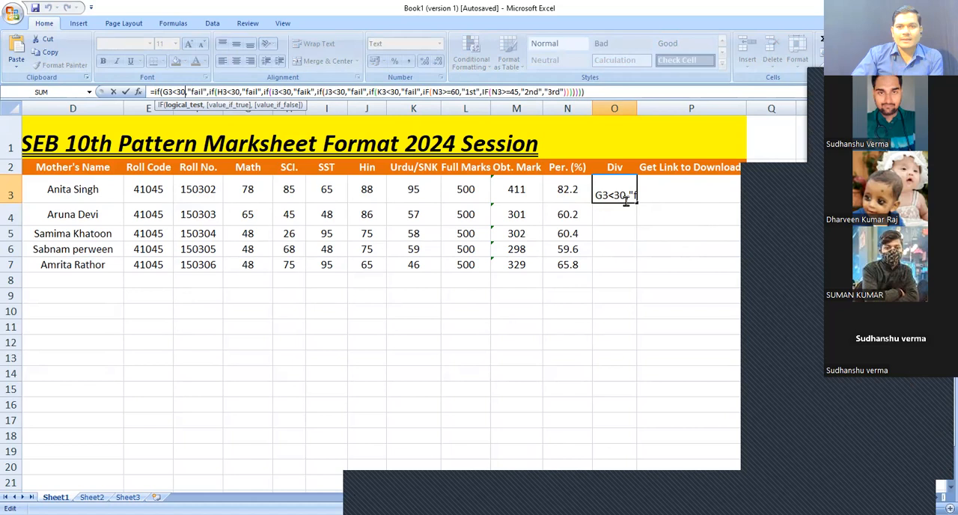
left_click(329, 191)
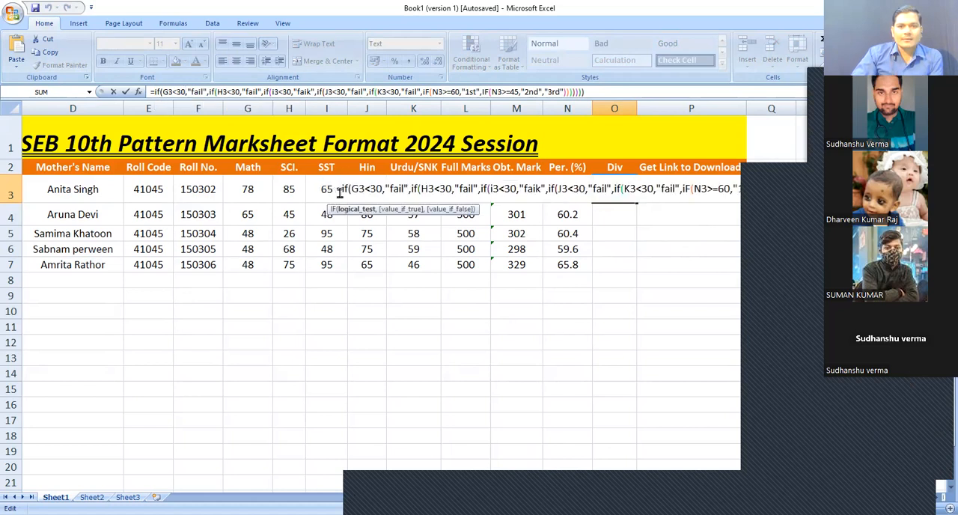
left_click(208, 94)
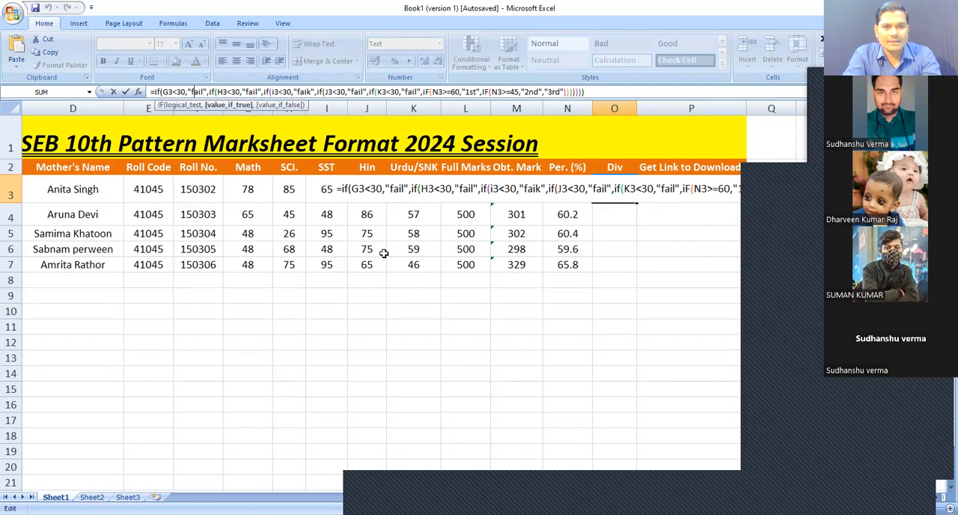
key("Home")
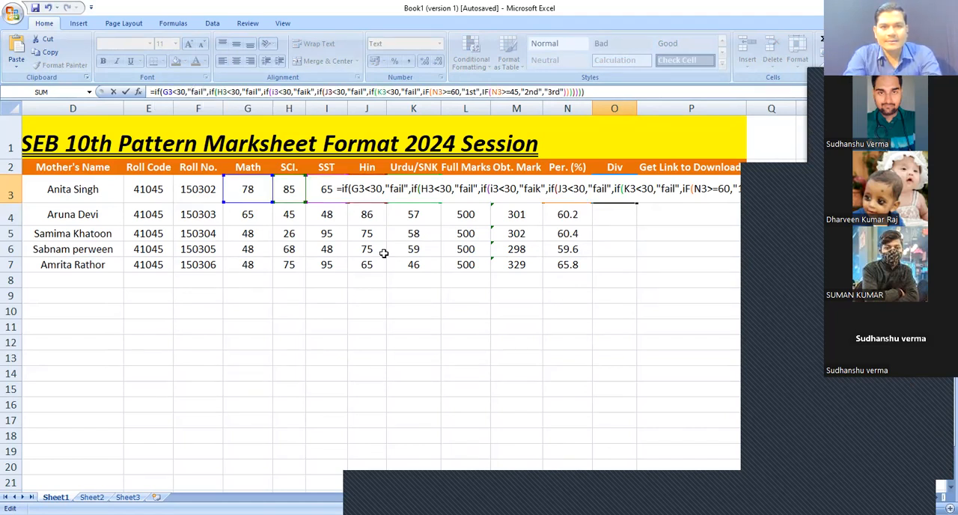
Correct the misspelled "faik" to "fail" in the SST (I3) test of O3's formula
key("Right")
key("Right")
key("Right")
key("Right")
key("Right")
key("Right")
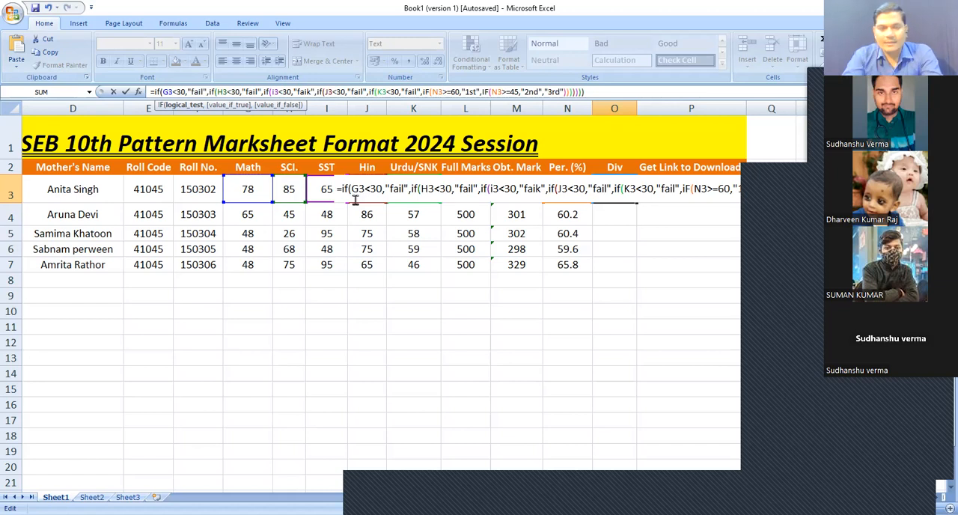
key("Right")
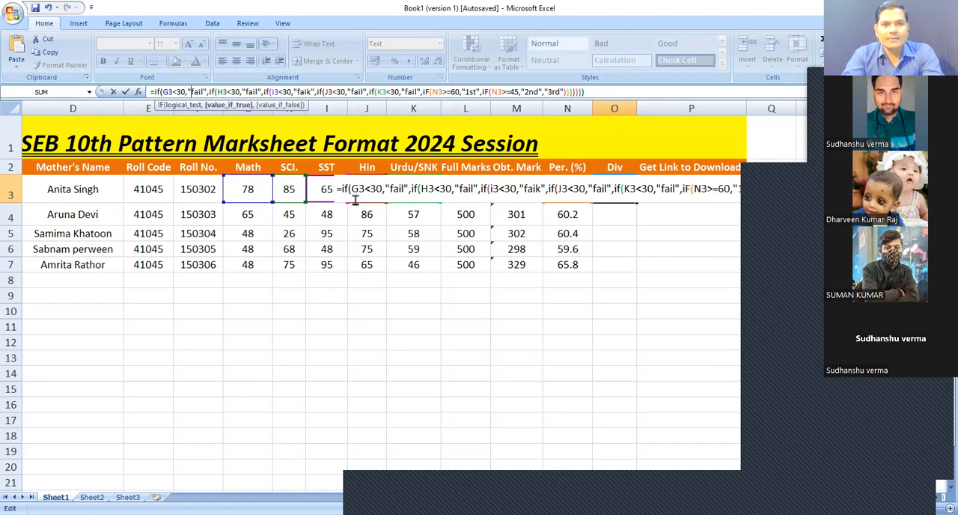
key("Right")
key("Right")
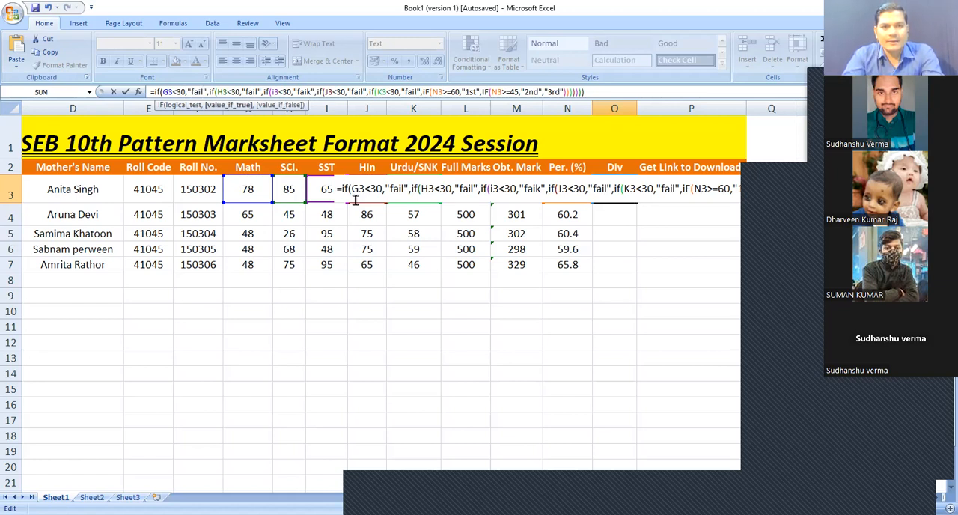
key("Right")
key("Right")
key("Right")
key("Right")
key("Right")
key("Right")
key("Right")
key("Right")
key("Right")
key("Right")
key("Right")
key("Right")
key("Right")
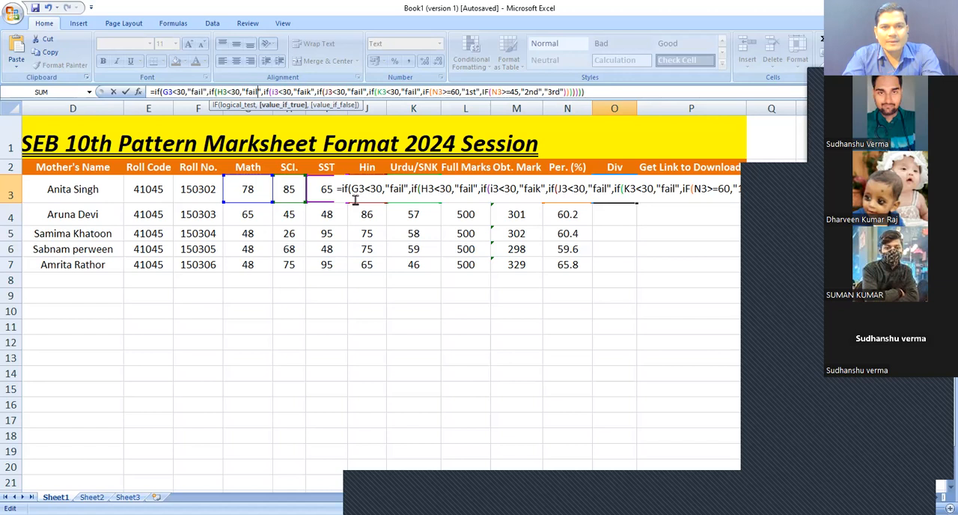
key("Right")
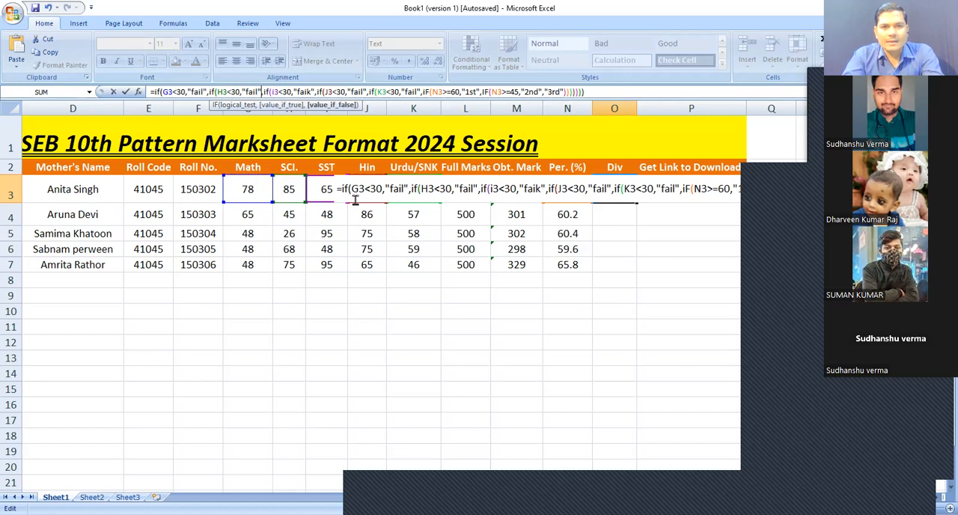
key("Right")
key("Right")
key("Right")
key("Right")
key("Right")
key("Right")
key("Right")
key("Right")
key("Right")
key("Right")
key("Right")
key("Right")
key("Right")
key("Right")
key("Left")
key("Left")
key("Left")
key("Left")
key("Left")
key("Left")
key("Left")
key("Left")
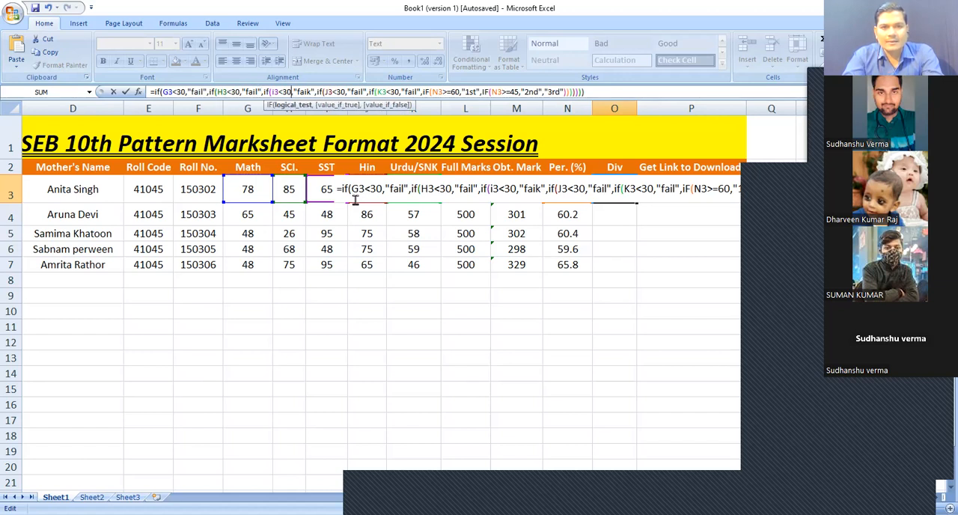
key("Right")
key("Right")
key("Right")
key("Right")
key("Right")
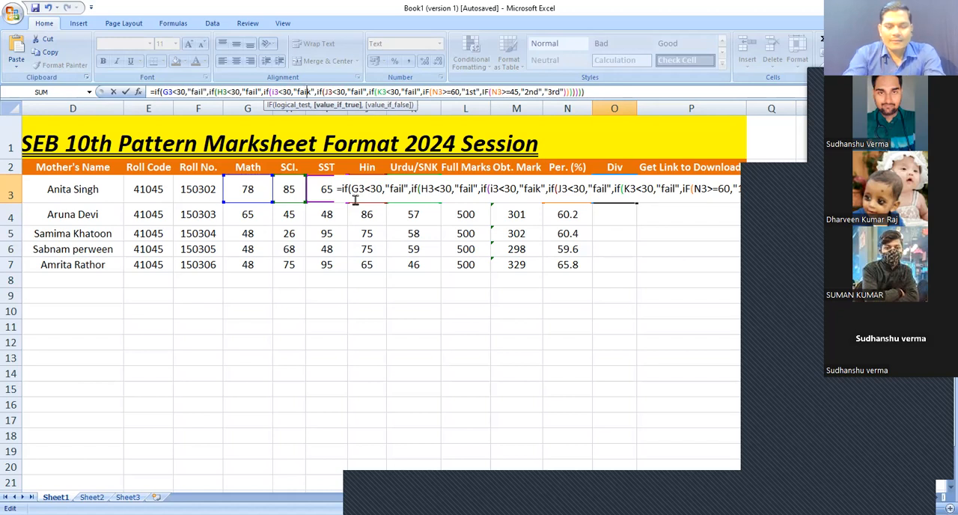
type("l")
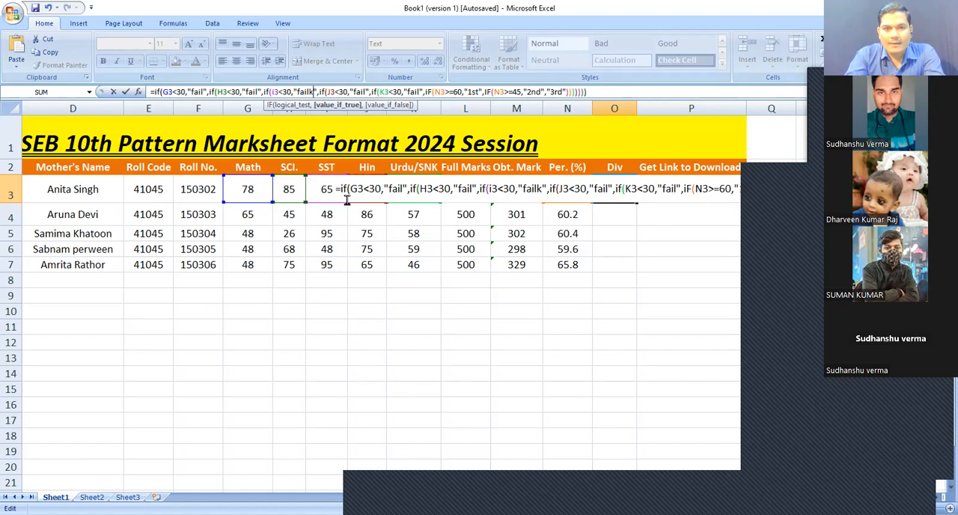
key("Delete")
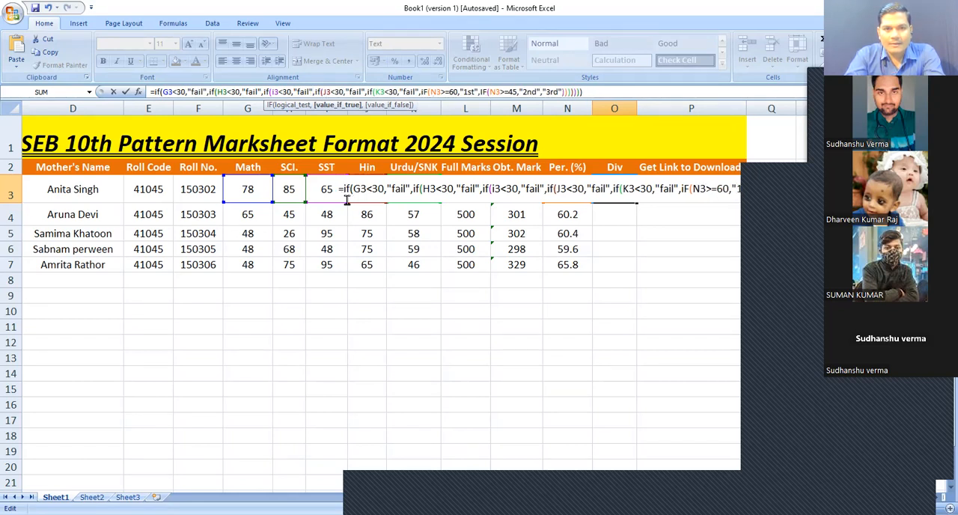
Change "iF" to lowercase "if" before the N3>=60 test and commit O3's formula
key("Right")
key("Right")
key("Right")
key("Right")
key("Right")
key("Right")
key("Right")
key("Right")
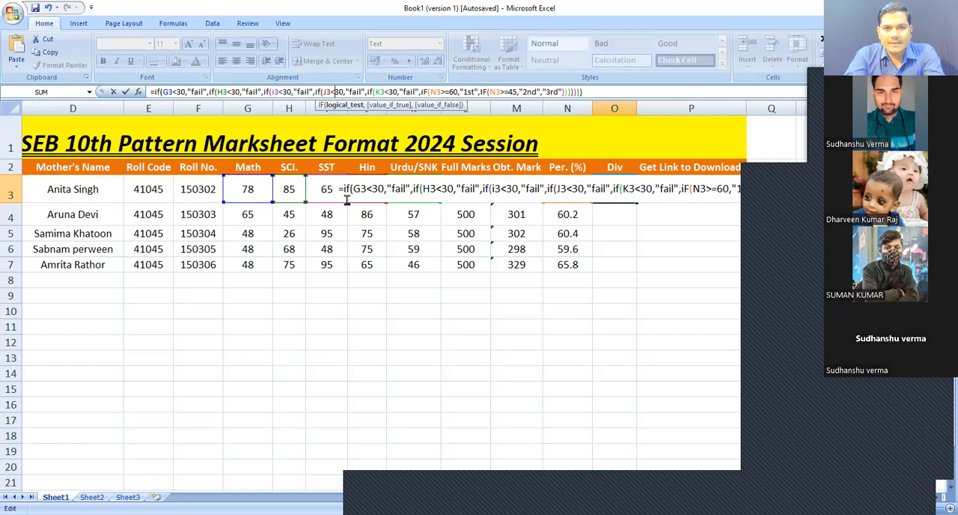
key("Right")
key("Right")
key("Right")
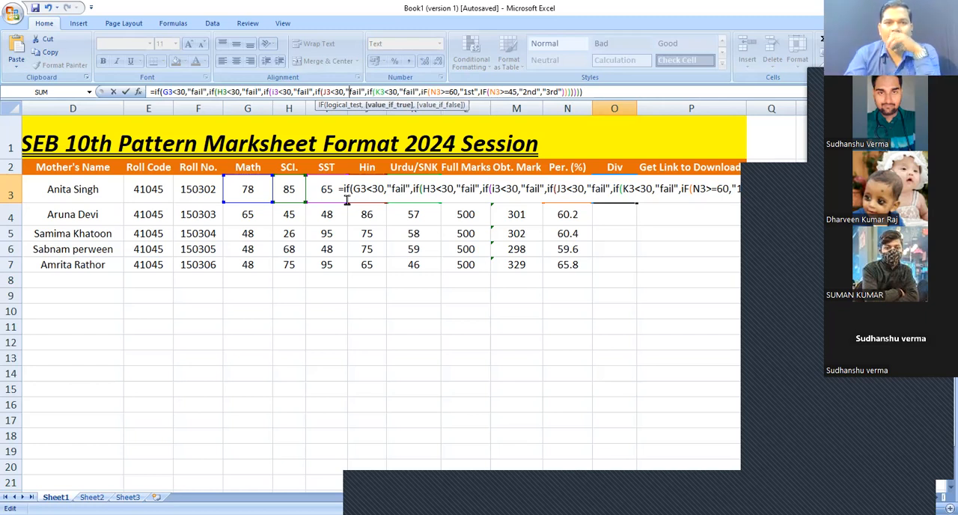
key("Right")
key("Right")
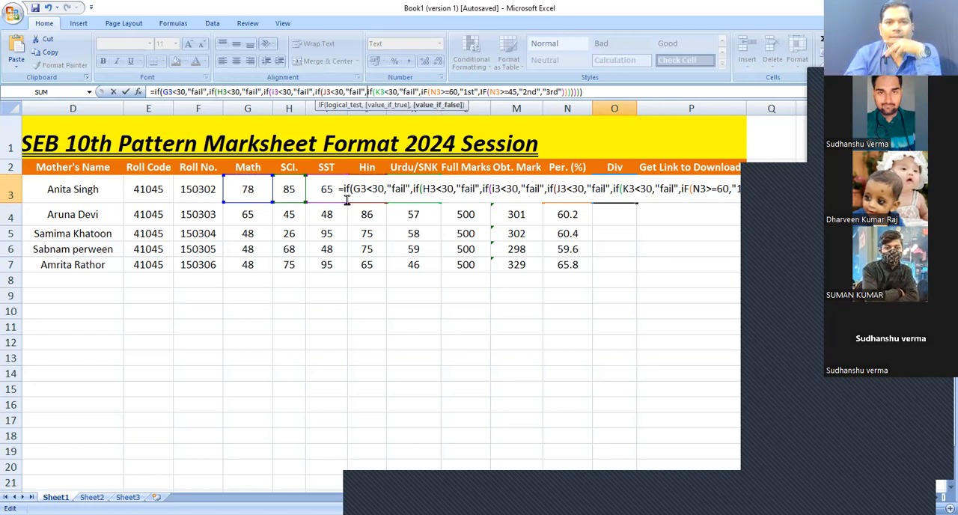
key("Right")
key("Right")
key("Right")
key("Right")
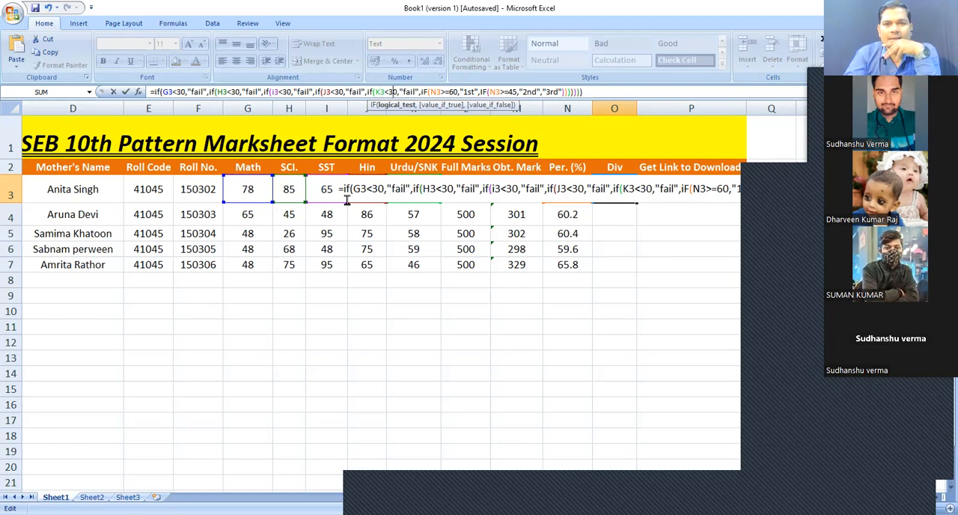
key("Right")
key("Right")
key("Right")
key("Right")
key("Right")
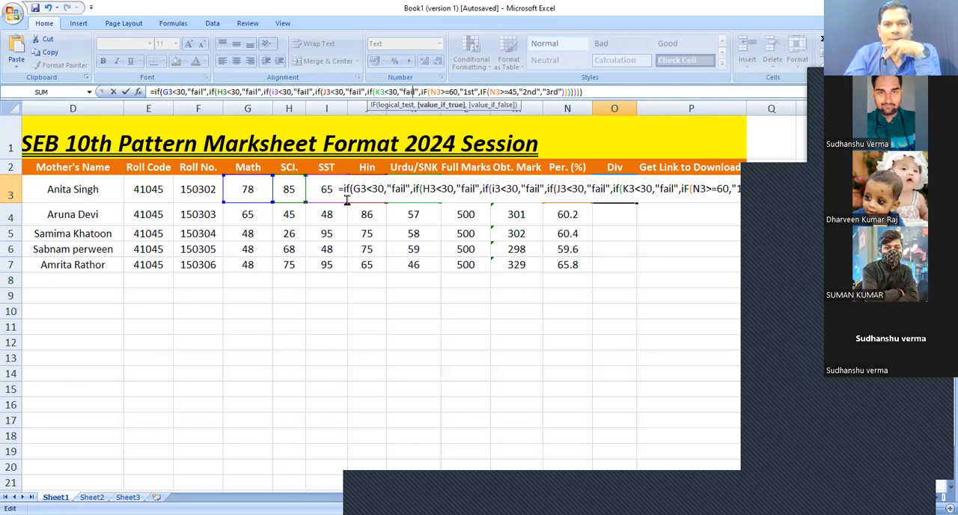
key("Right")
key("Right")
key("Right")
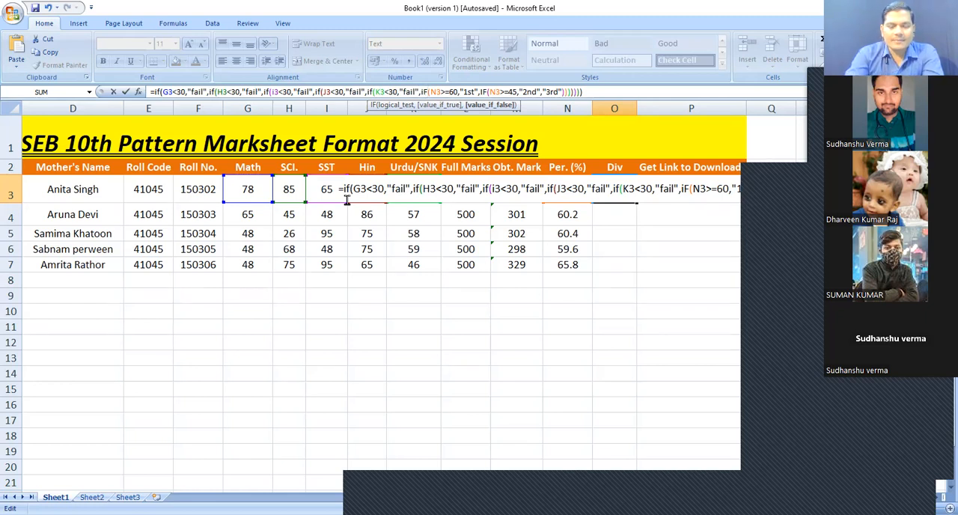
key("BackSpace")
type("f")
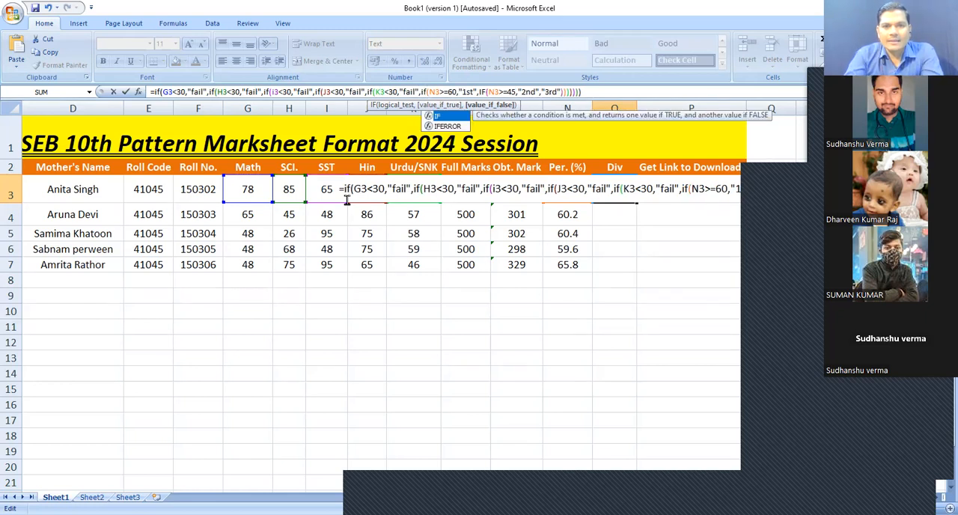
key("Right")
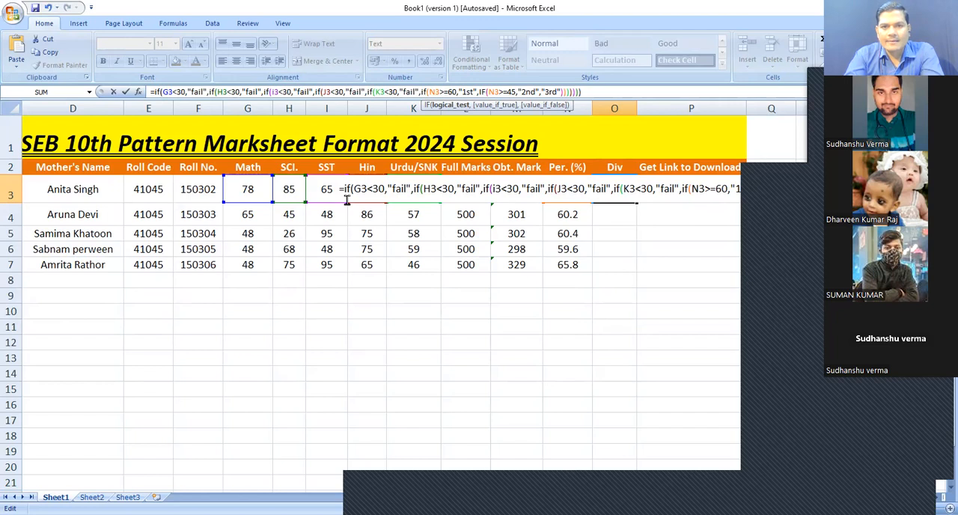
key("Right")
key("Right")
key("Right")
key("Right")
key("Right")
key("Right")
key("Right")
key("Right")
key("Right")
key("Right")
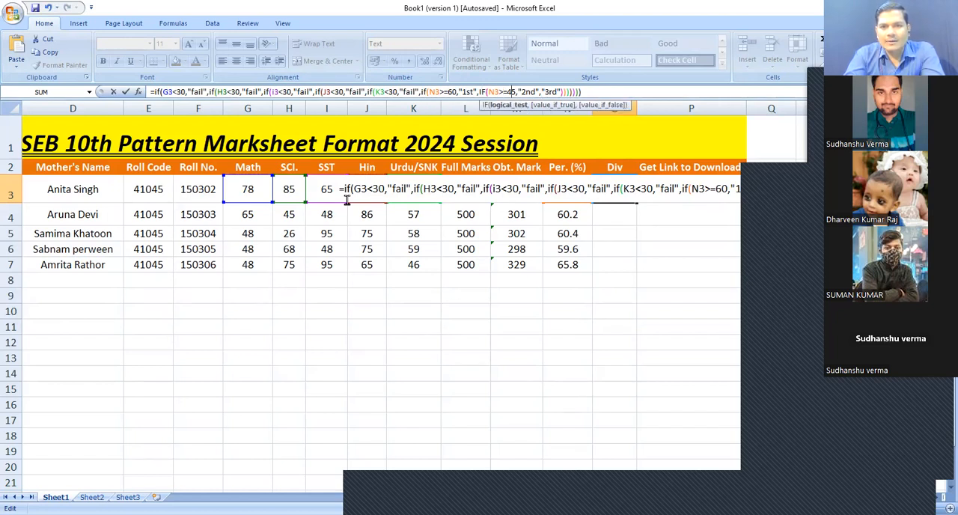
key("Right")
key("Right")
key("Right")
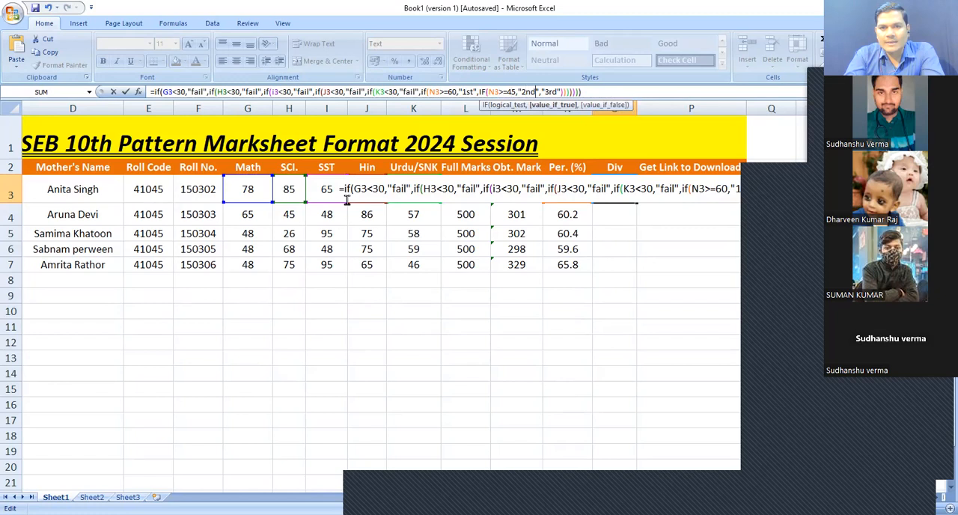
key("Right")
key("Right")
key("Right")
key("Right")
key("Right")
key("Right")
key("Right")
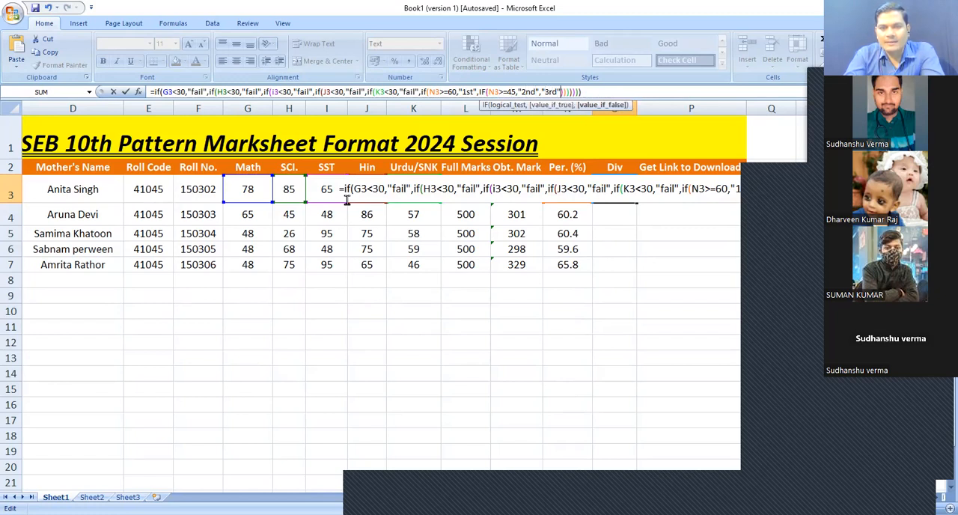
key("ctrl+Return")
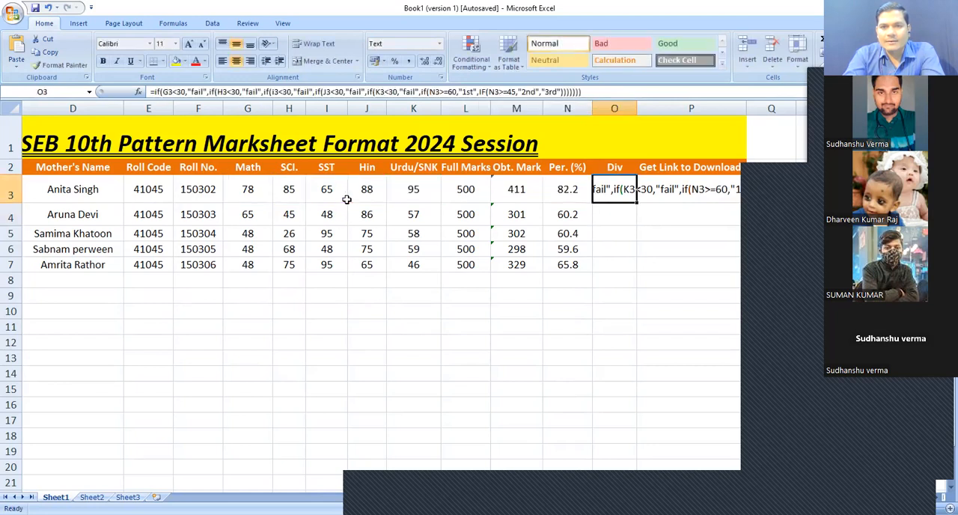
key("Left")
key("Right")
key("Right")
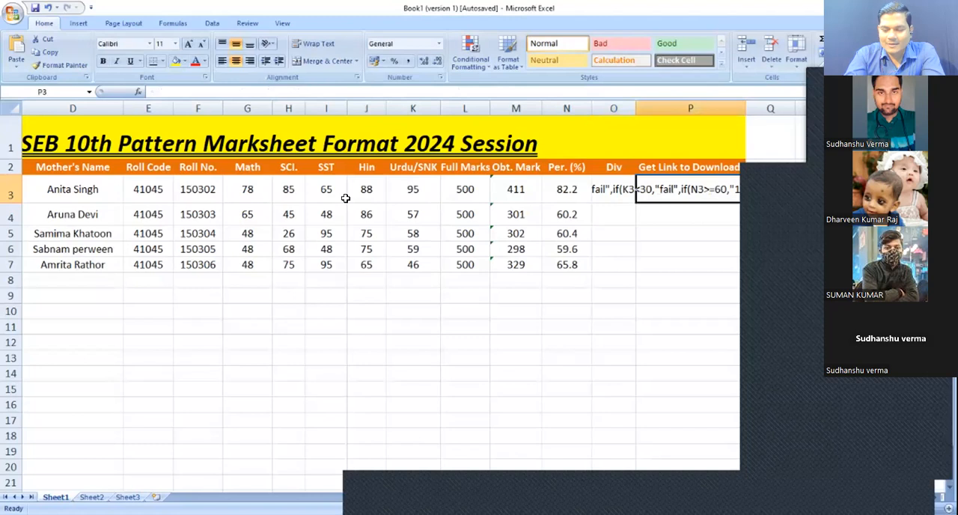
key("Down")
key("Left")
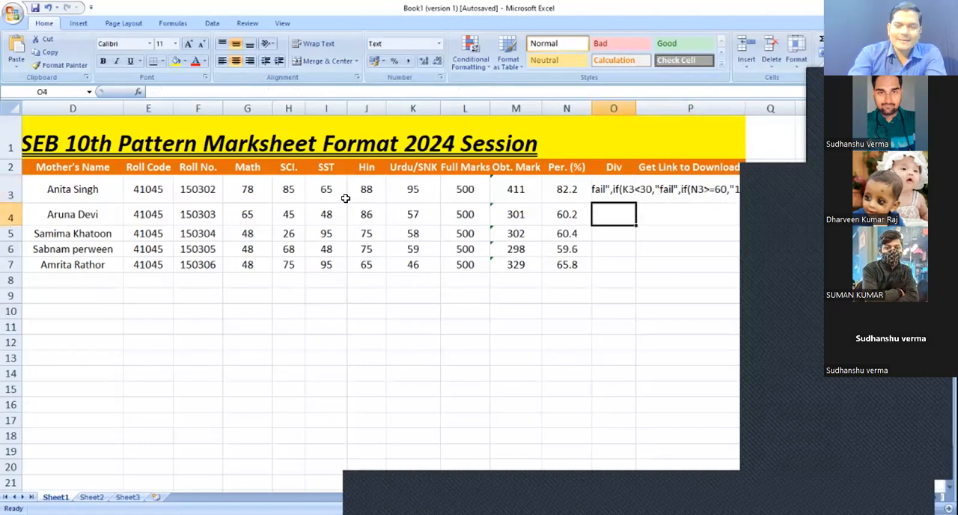
type("=")
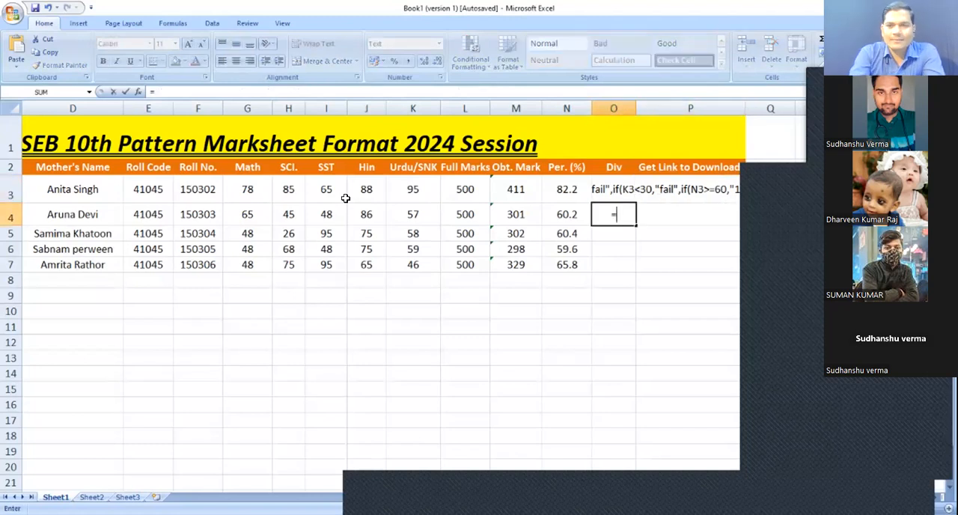
type("if")
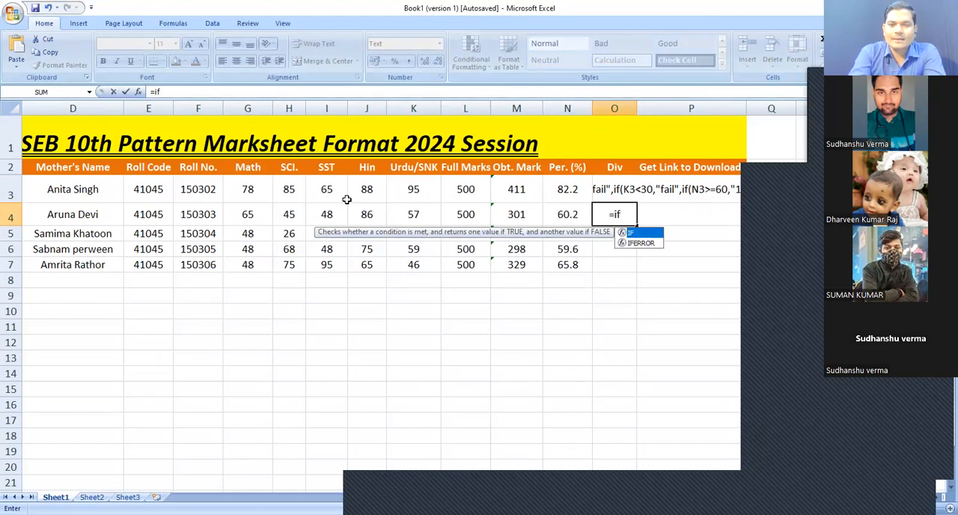
key("Escape")
key("Up")
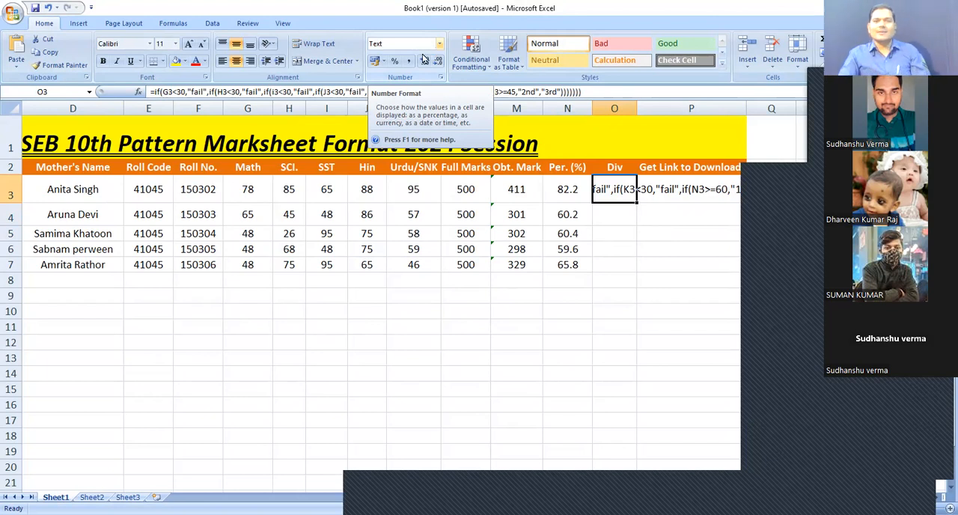
Set O3's number format to General and re-enter its formula so it calculates the division
left_click(439, 45)
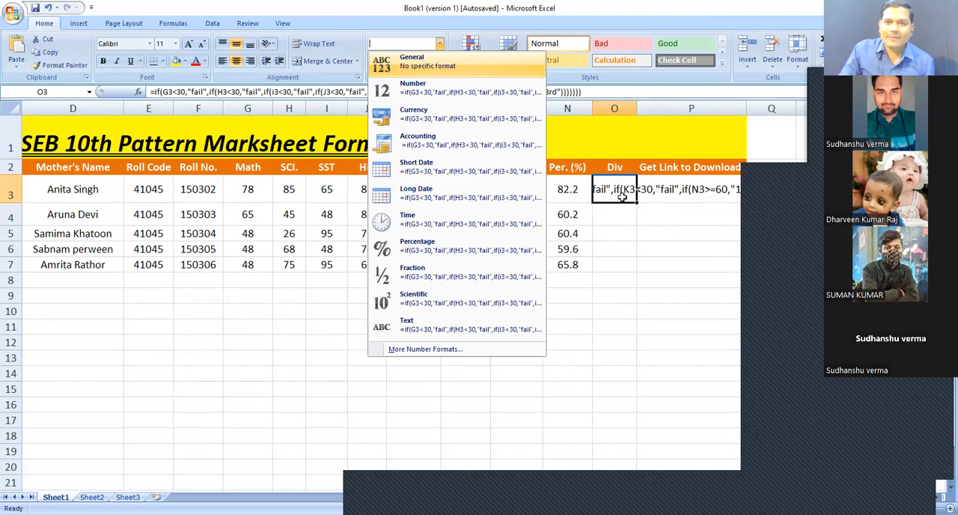
left_click(617, 193)
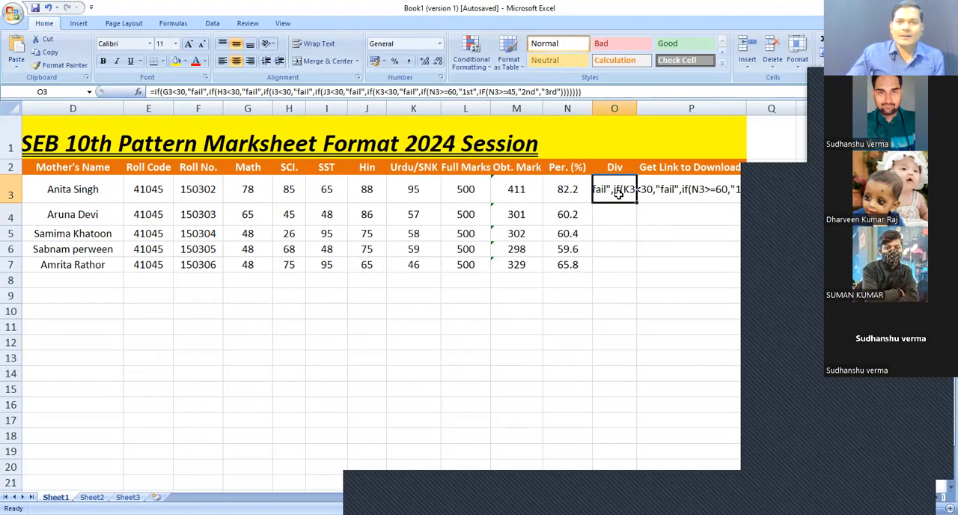
left_click(567, 109)
left_click(618, 192)
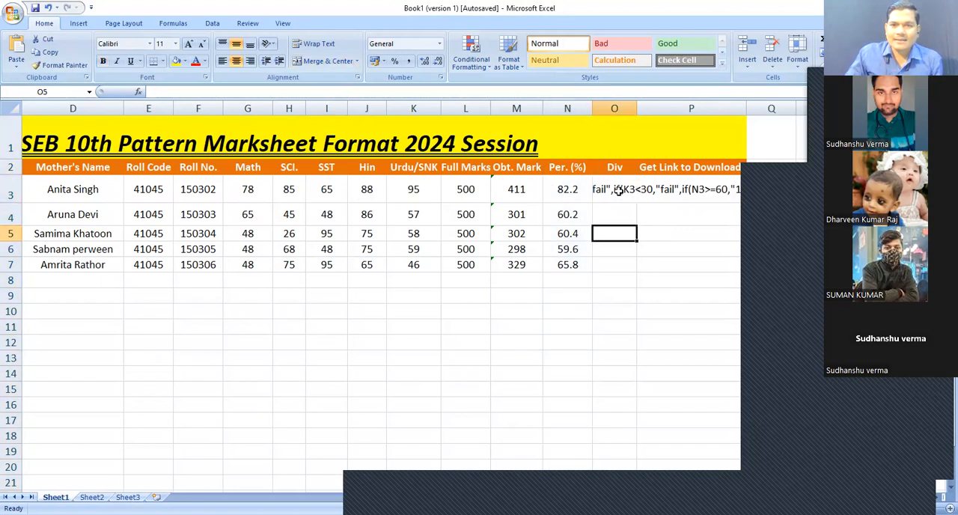
double_click(614, 190)
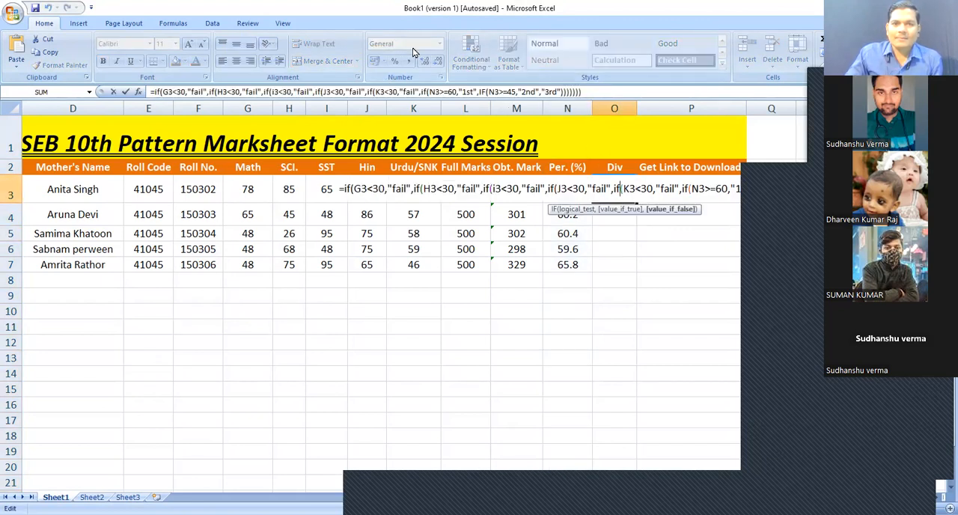
left_click(616, 266)
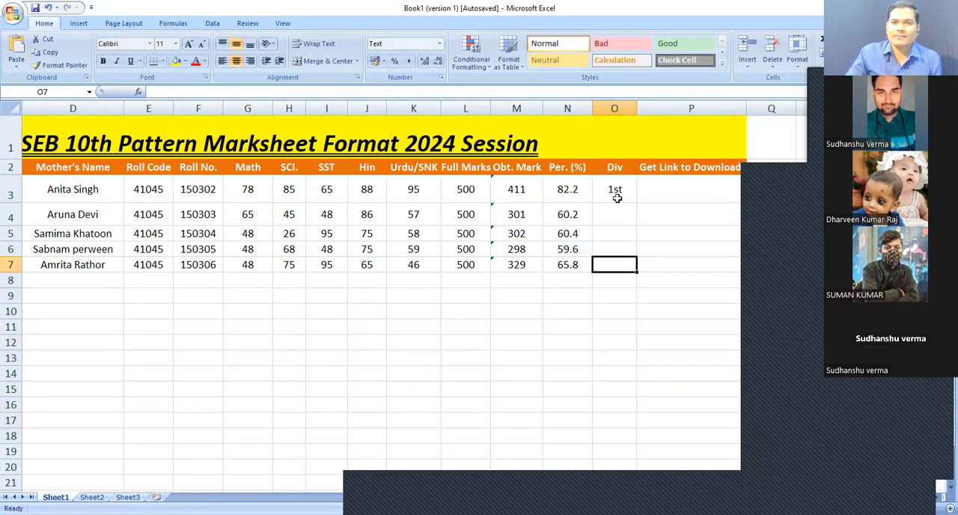
Review O3's formula and result by selecting it alongside O4
key("Up")
key("Up")
key("Up")
key("Up")
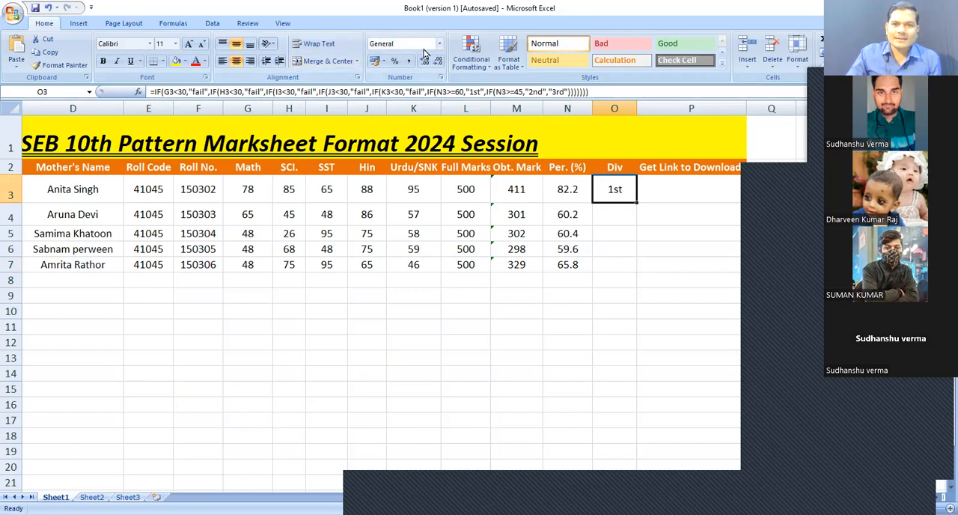
left_click(619, 226)
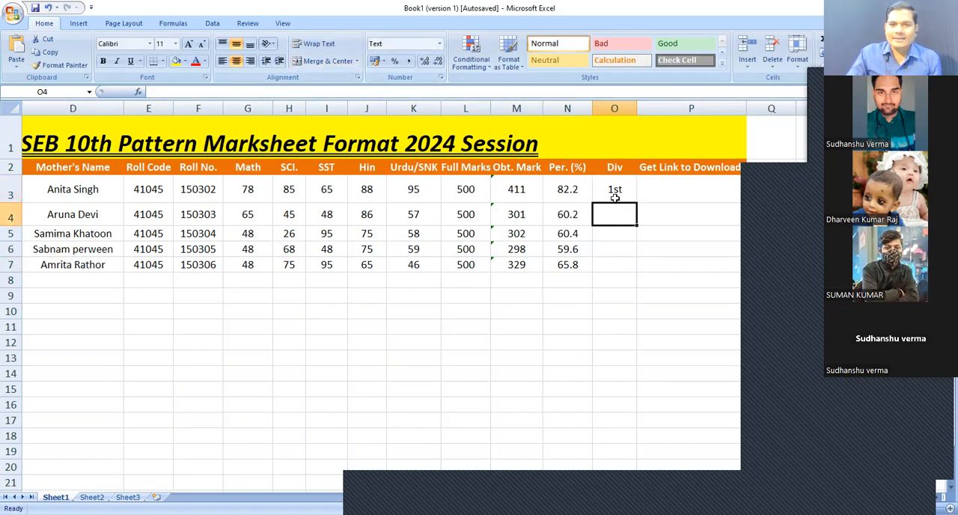
left_click(615, 189)
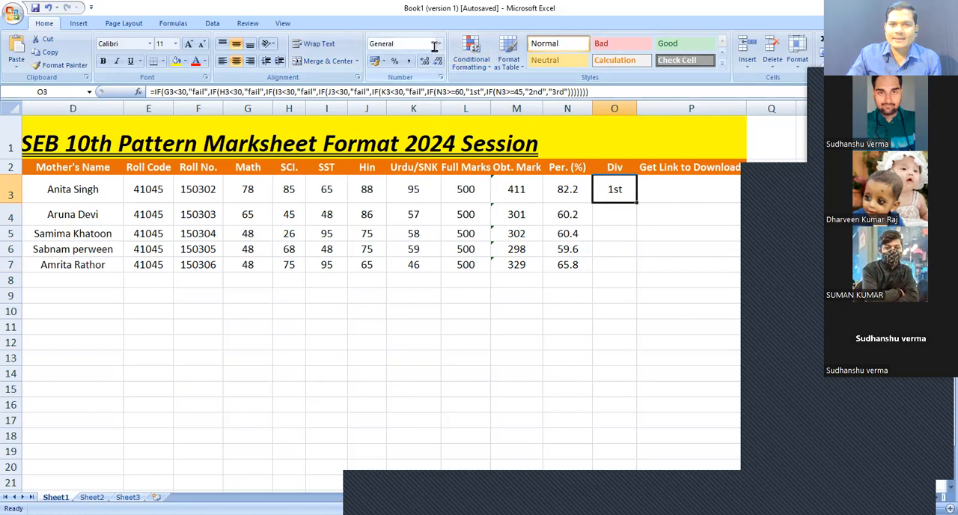
left_click(612, 221)
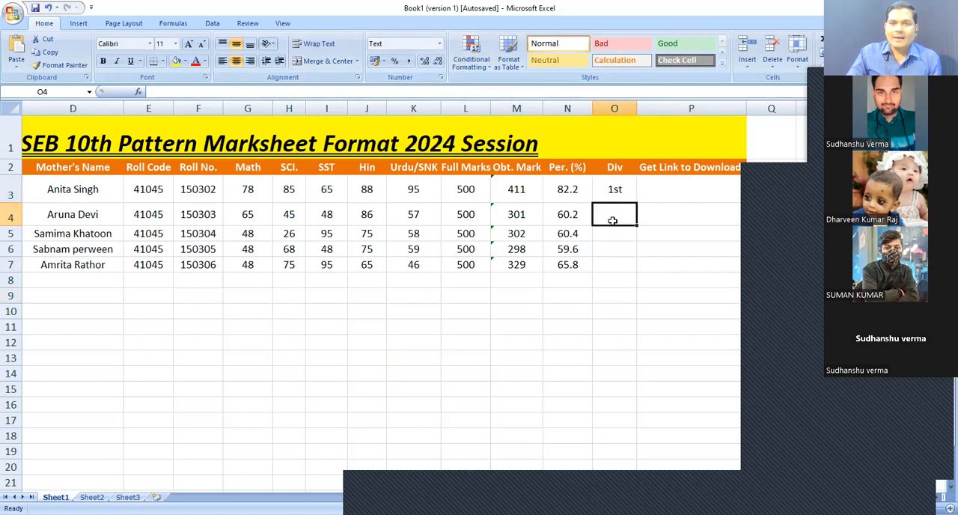
left_click(612, 238)
left_click(618, 262)
left_click(620, 296)
left_click(621, 330)
left_click(614, 311)
left_click(616, 342)
left_click(617, 311)
left_click(621, 342)
left_click(617, 317)
left_click(616, 342)
left_click(616, 317)
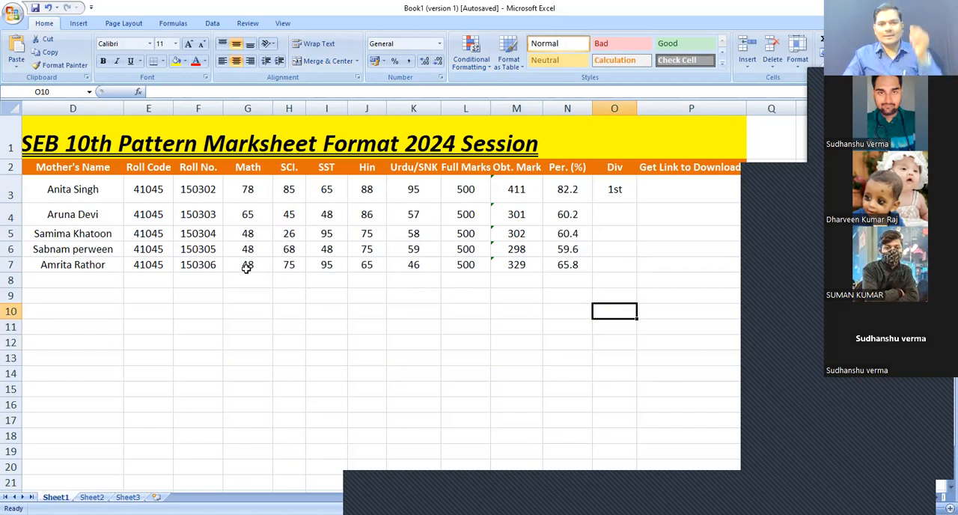
left_click_drag(240, 247, 563, 266)
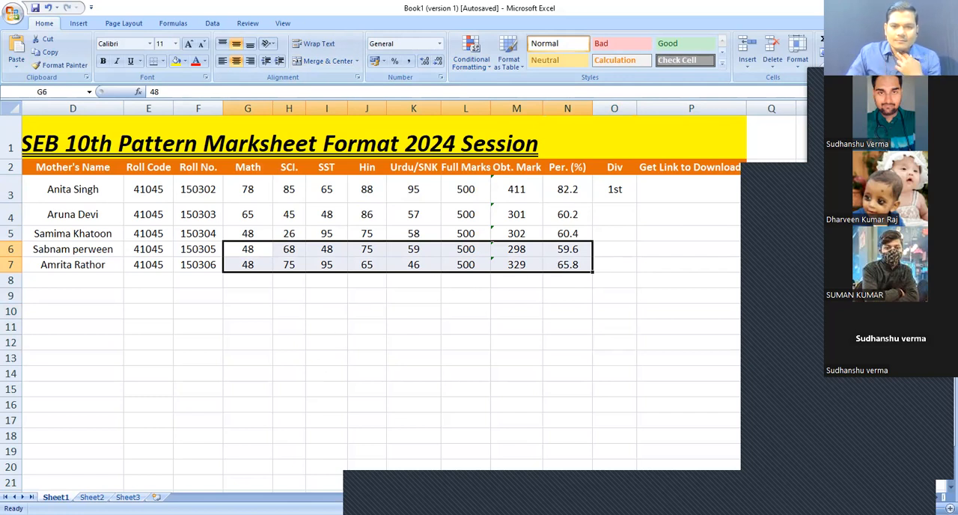
left_click(371, 482)
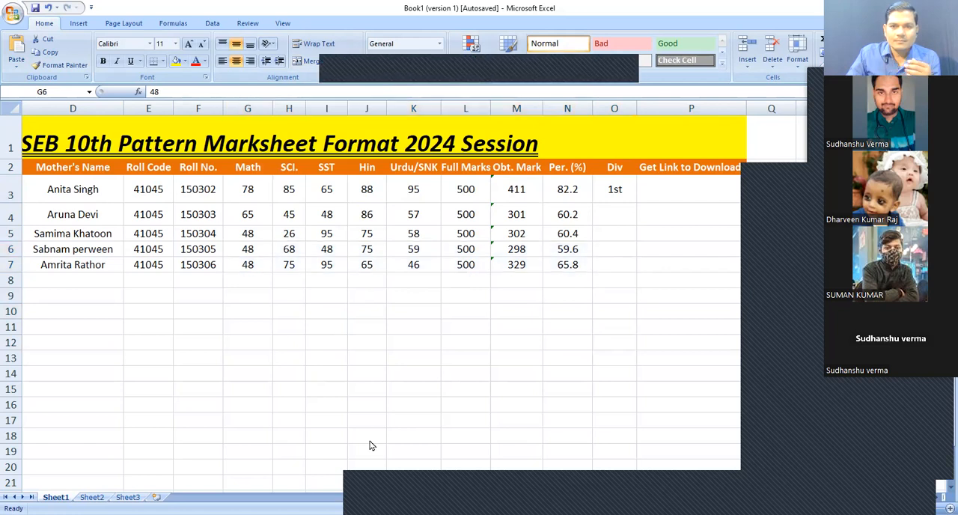
left_click(615, 294)
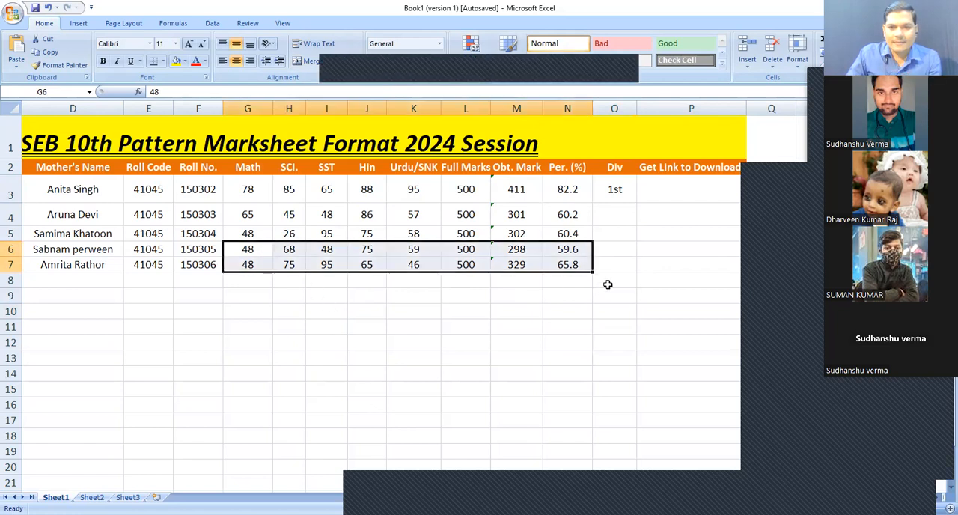
left_click_drag(592, 276, 591, 351)
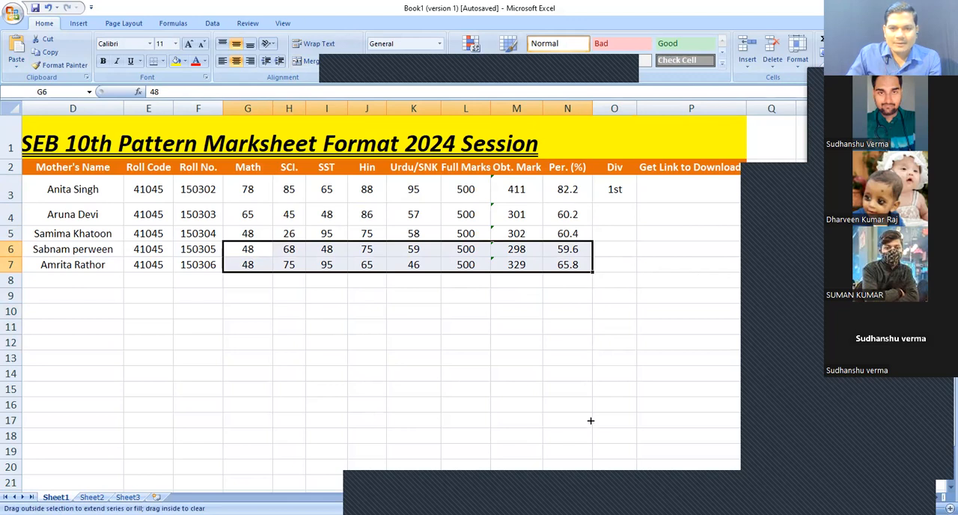
left_click_drag(589, 462, 589, 473)
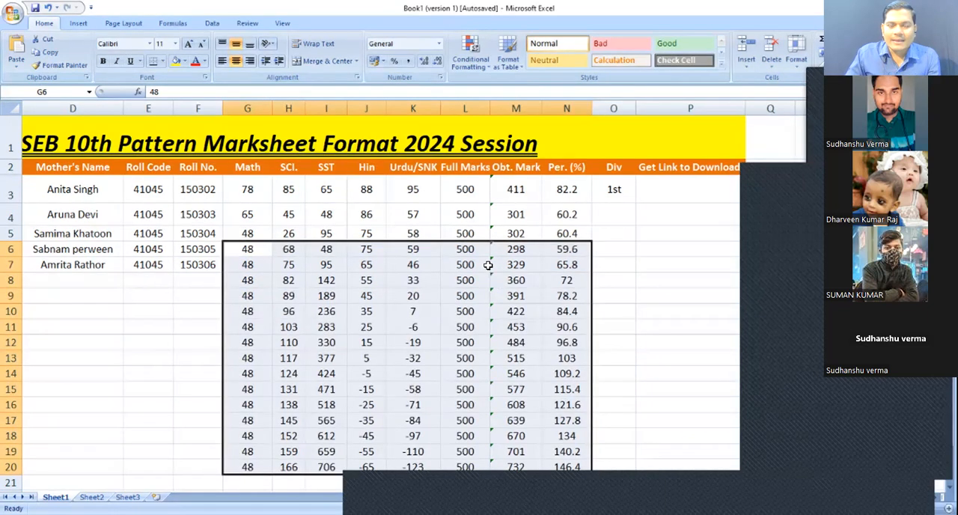
left_click(569, 372)
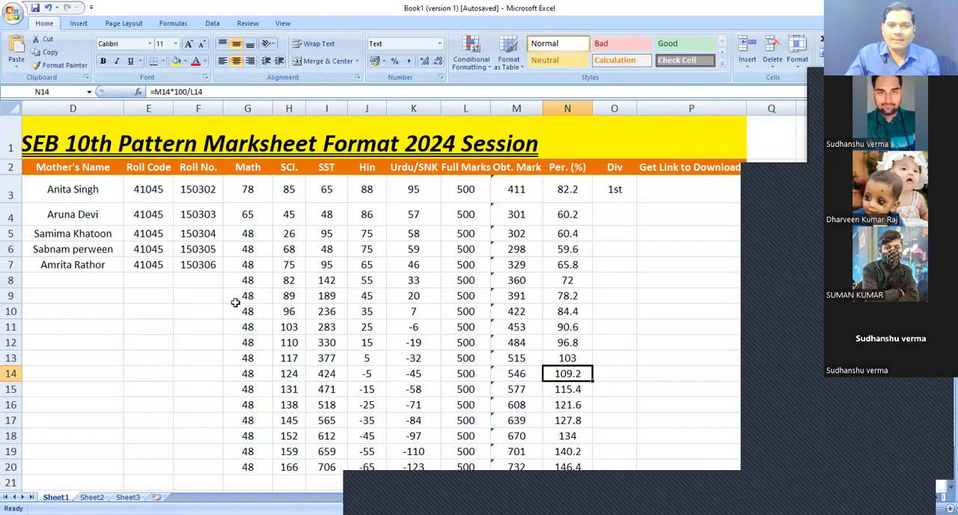
left_click_drag(227, 278, 561, 477)
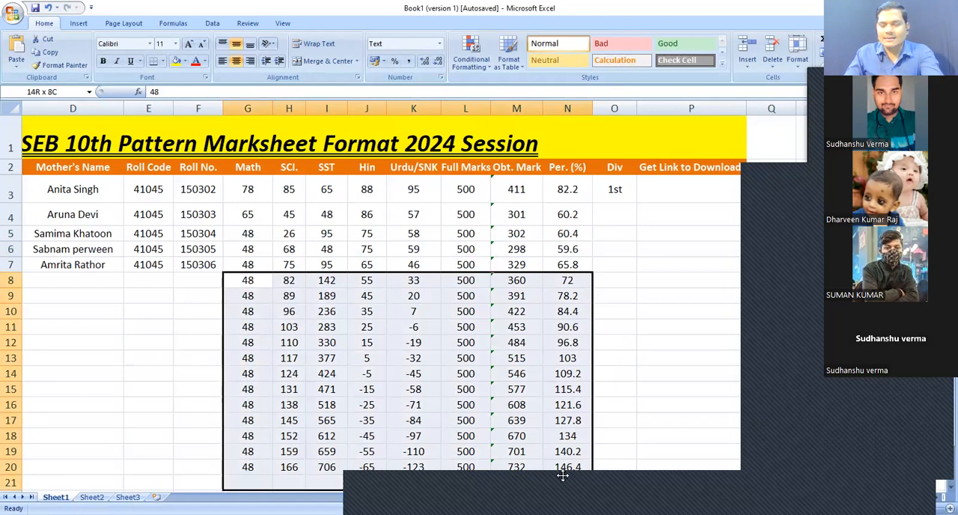
key("Delete")
Copy the marks block G4:M7 and paste it three times below, filling rows 8 to 19
left_click_drag(247, 214, 513, 265)
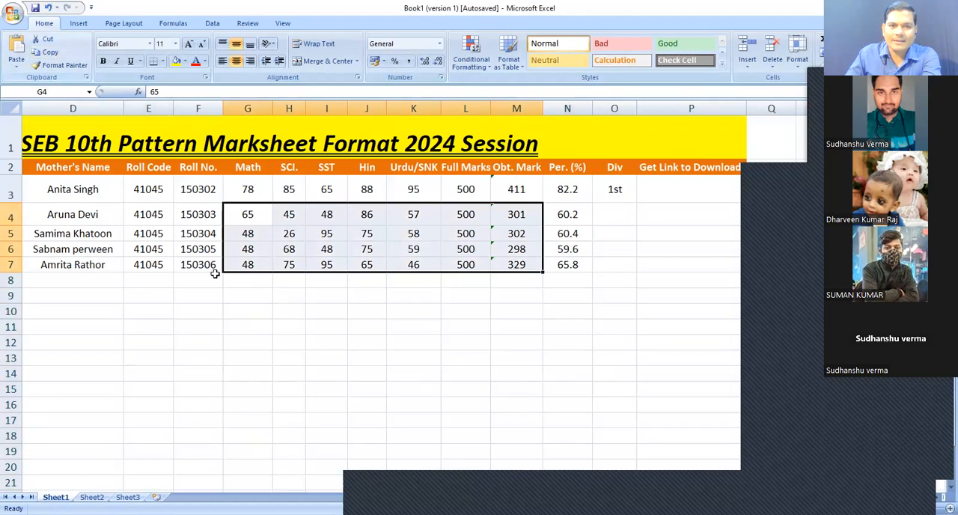
left_click(48, 52)
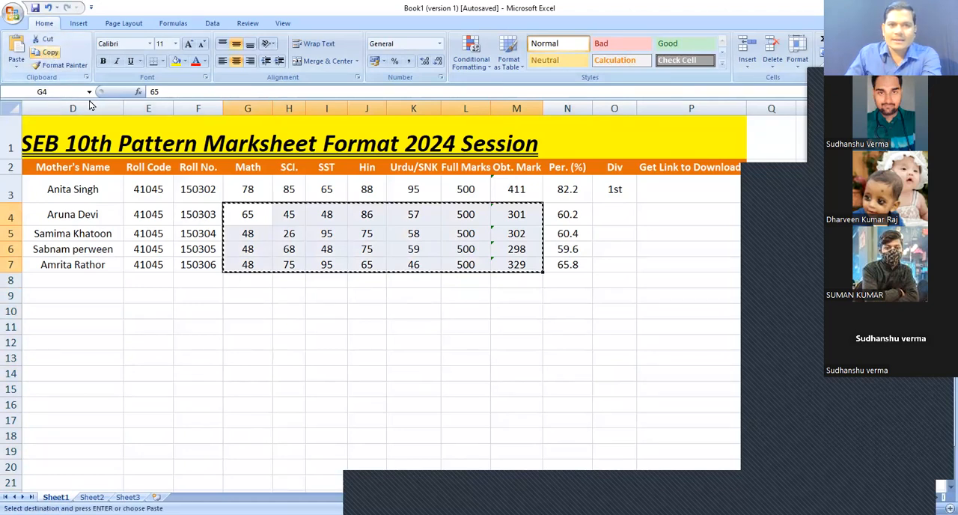
left_click(247, 283)
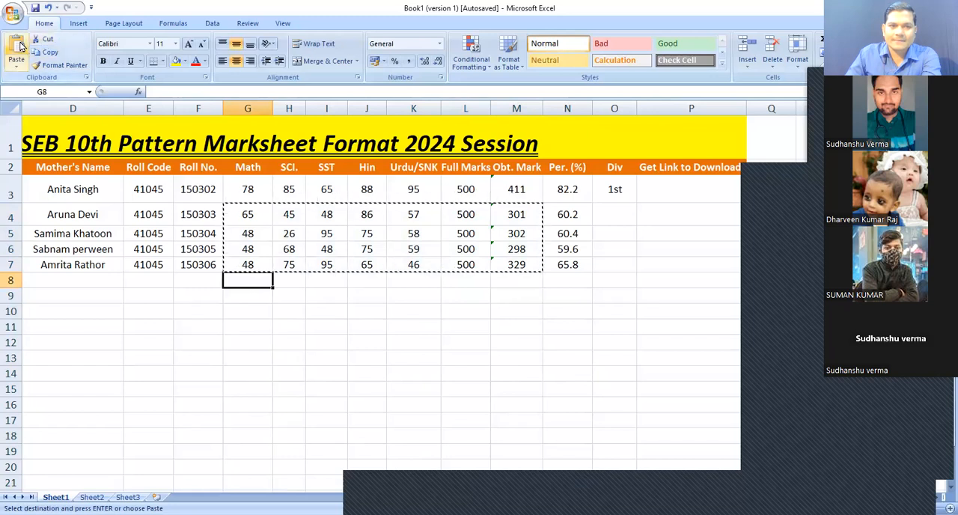
left_click(16, 46)
left_click(251, 342)
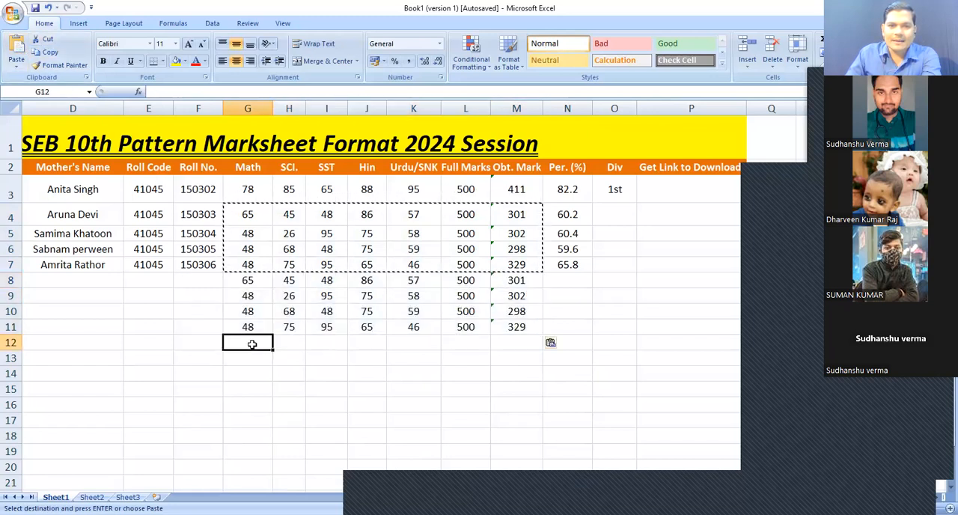
left_click(18, 47)
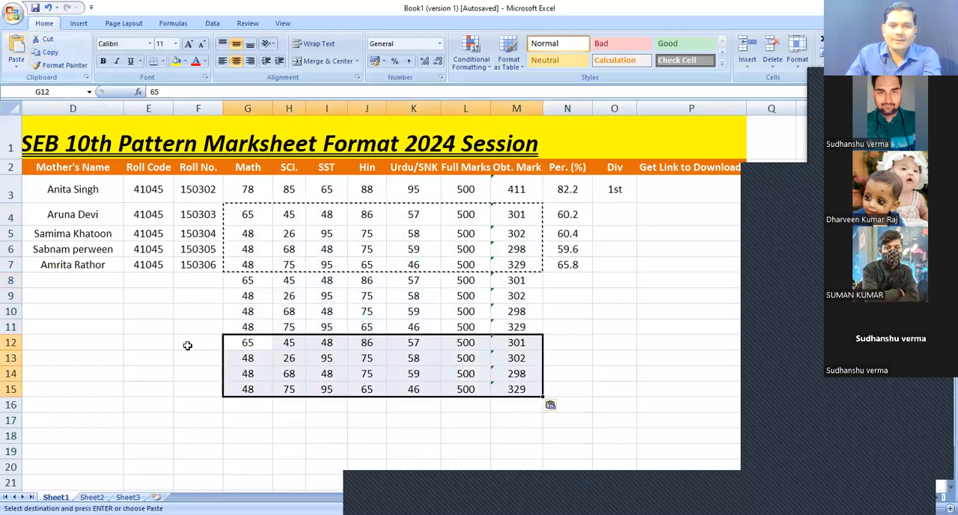
left_click(235, 408)
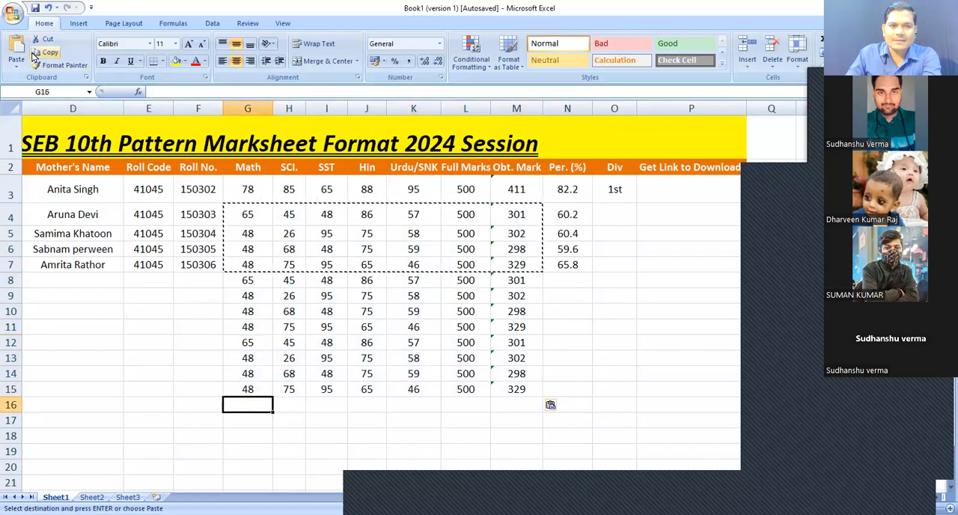
left_click(22, 48)
left_click(580, 388)
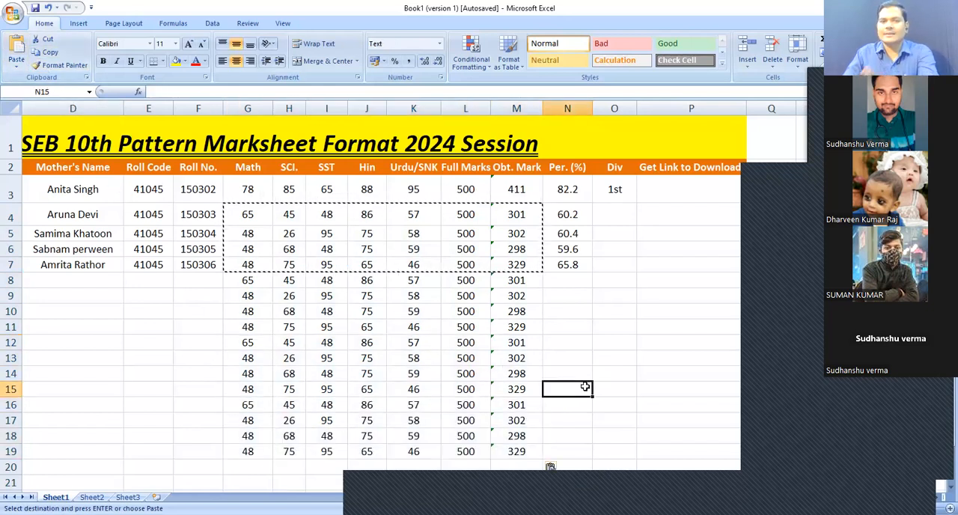
left_click(567, 310)
left_click(570, 285)
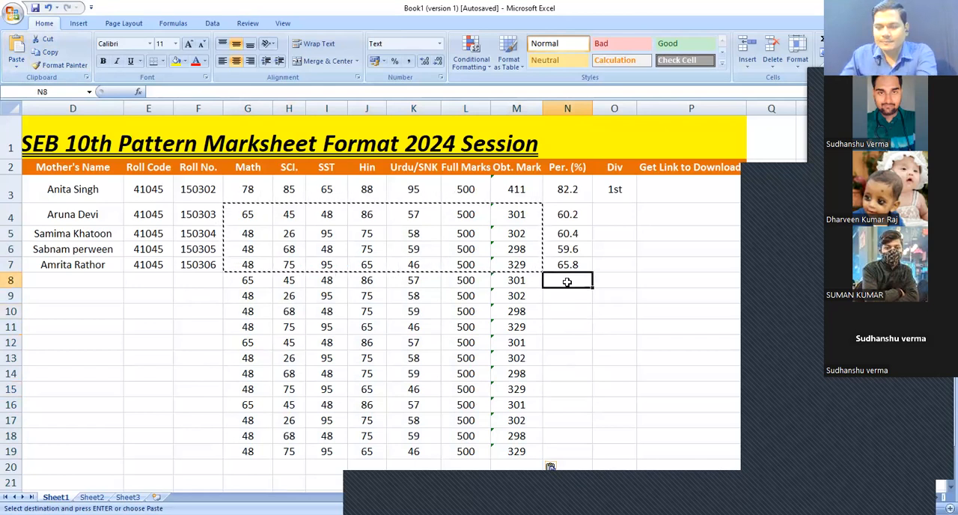
key("Escape")
left_click(608, 219)
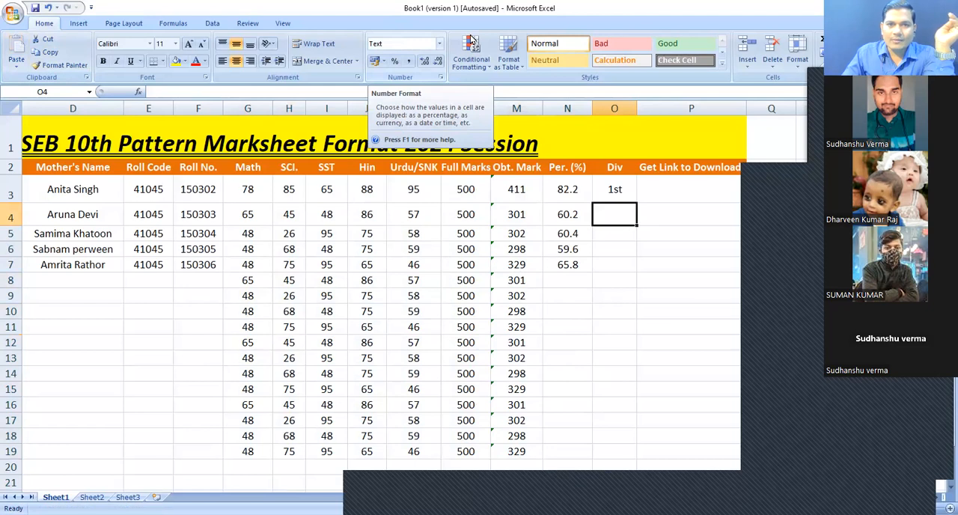
left_click(611, 236)
left_click(618, 253)
left_click(617, 268)
left_click(619, 284)
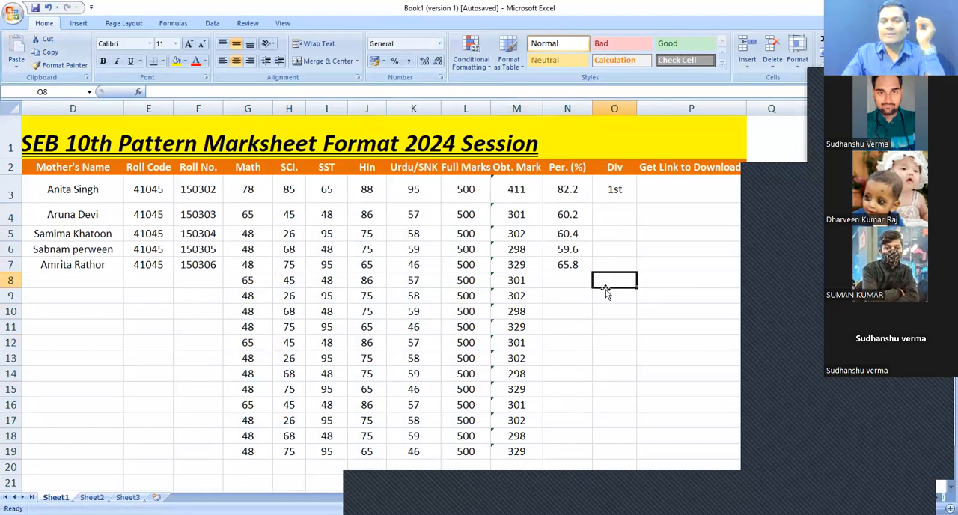
left_click(606, 250)
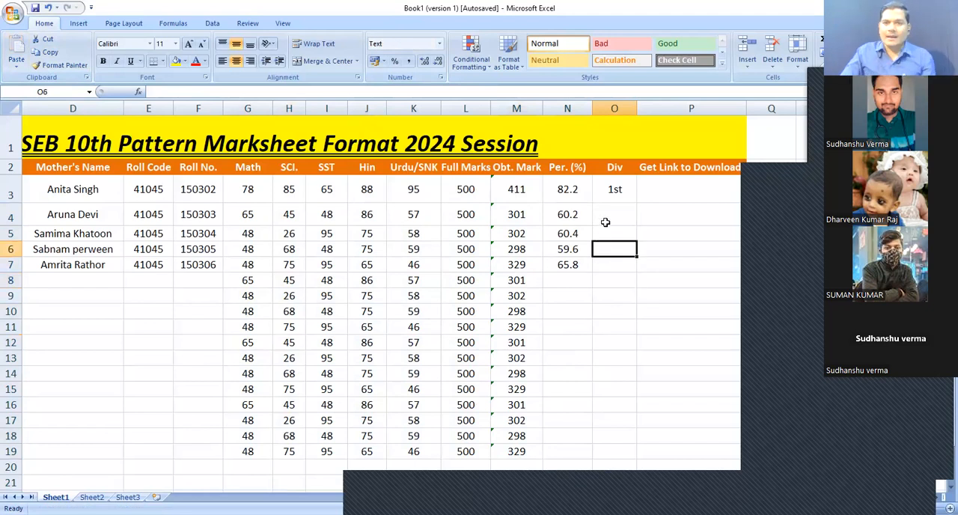
left_click(605, 220)
left_click(622, 189)
left_click_drag(618, 211, 628, 284)
left_click(627, 327)
Start a nested formula in O4 with =if(G4<30,"fail",if and commit it
left_click(616, 219)
type("=")
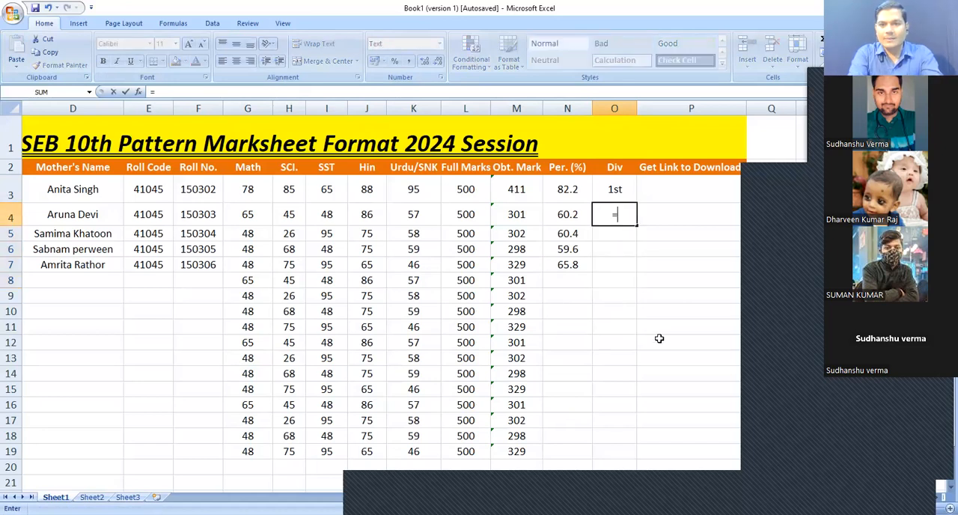
type("if(")
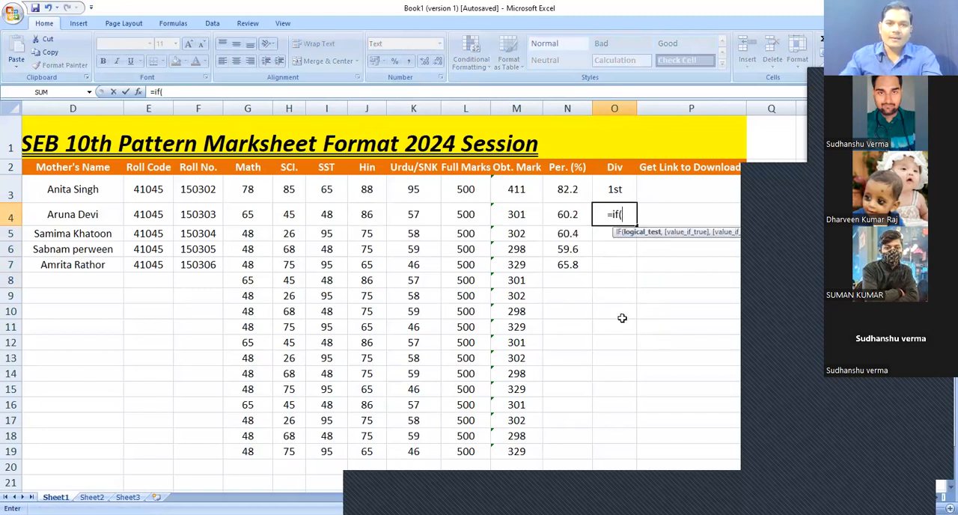
left_click(247, 214)
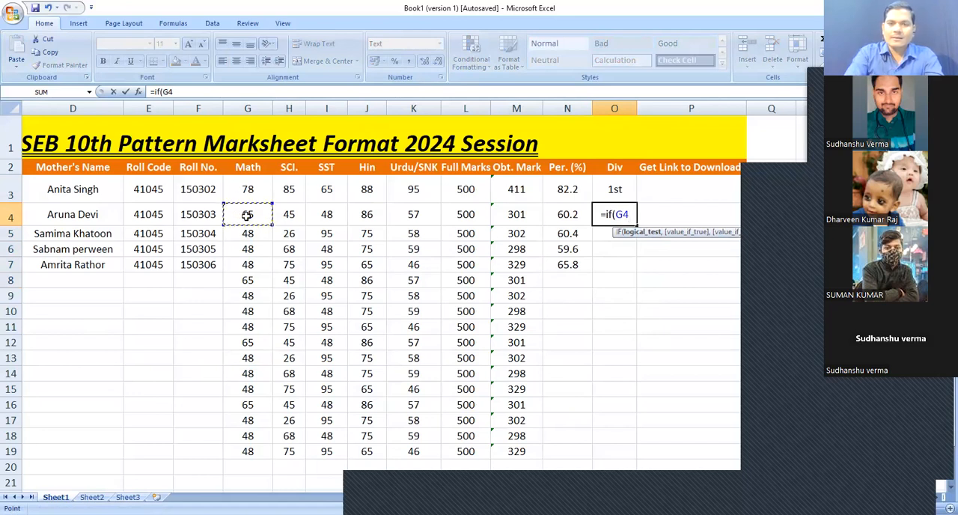
type("<")
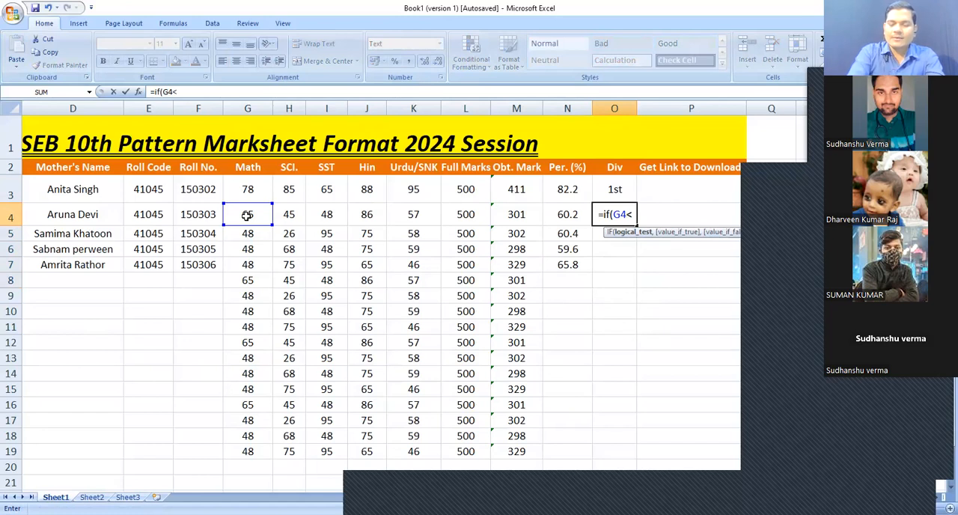
type("30,\"")
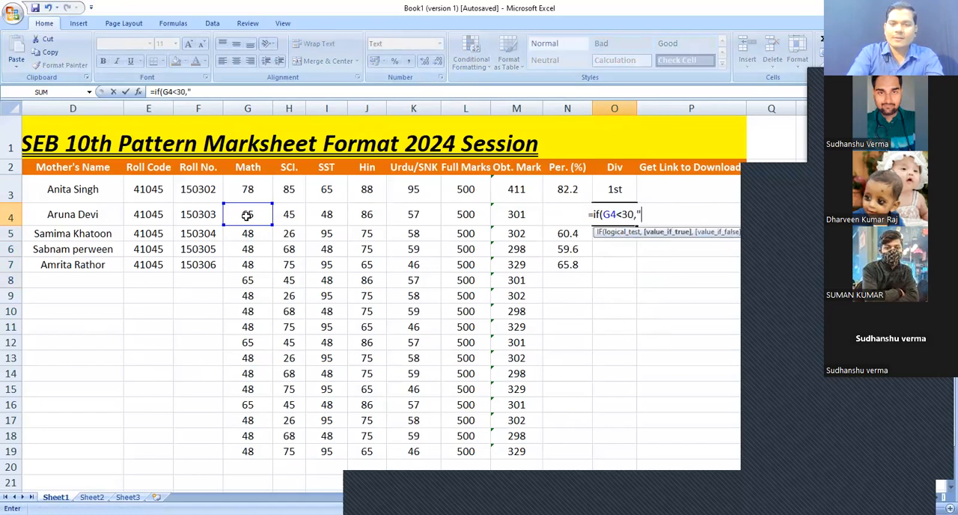
type("fail\",")
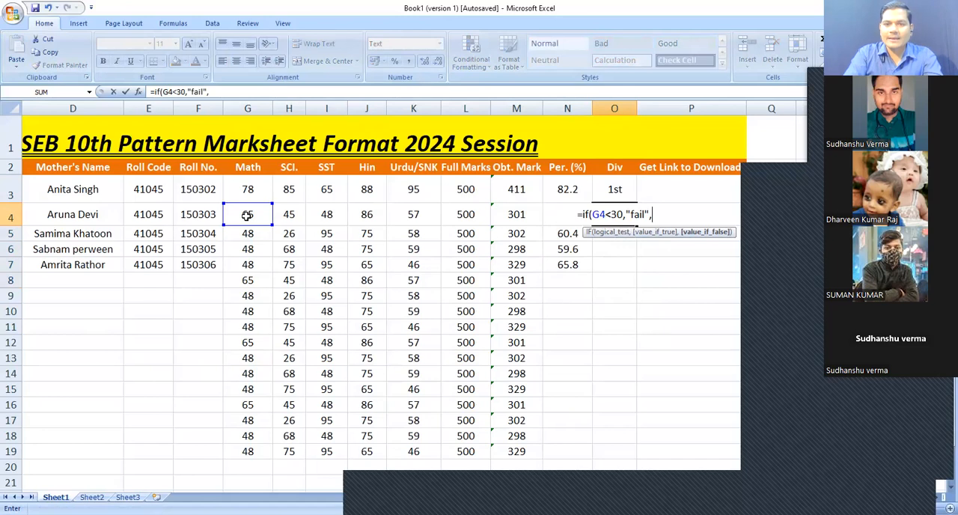
type("if")
key("Return")
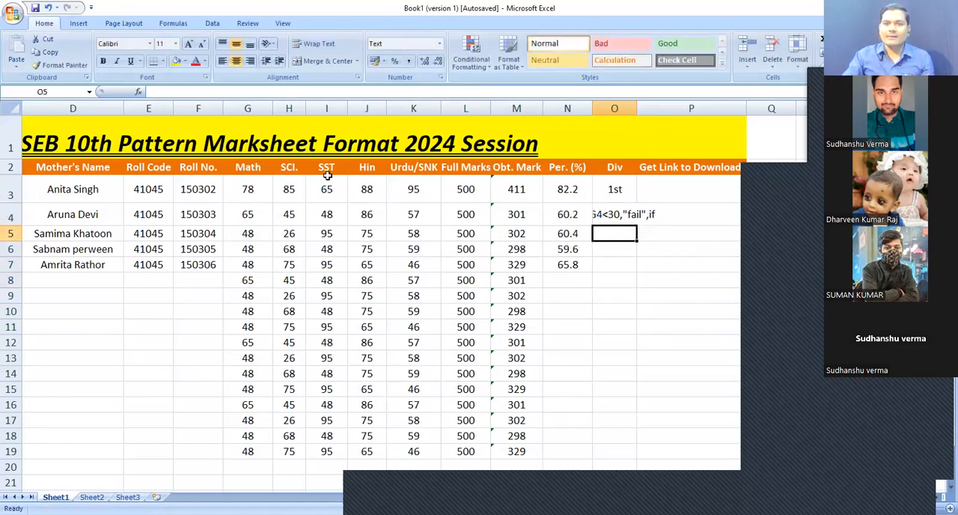
Clear the unfinished formula text from O4
left_click(624, 215)
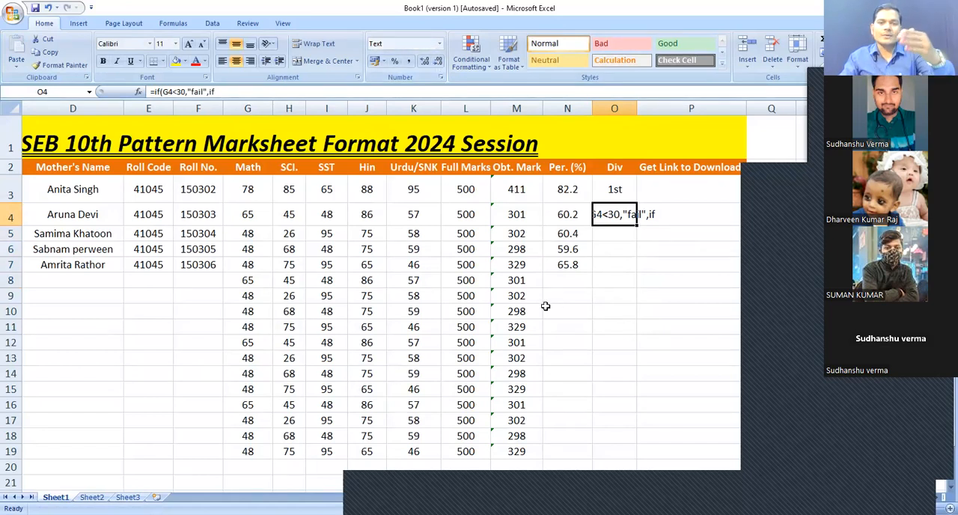
left_click(628, 309)
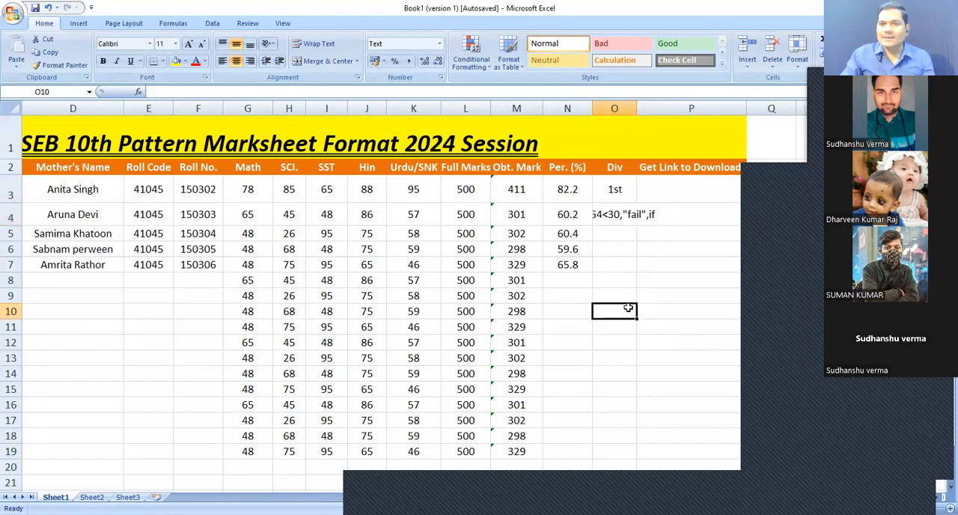
left_click(621, 213)
key("Delete")
Set the number format of the Div cells O4 to O9 to General
left_click_drag(624, 214, 631, 301)
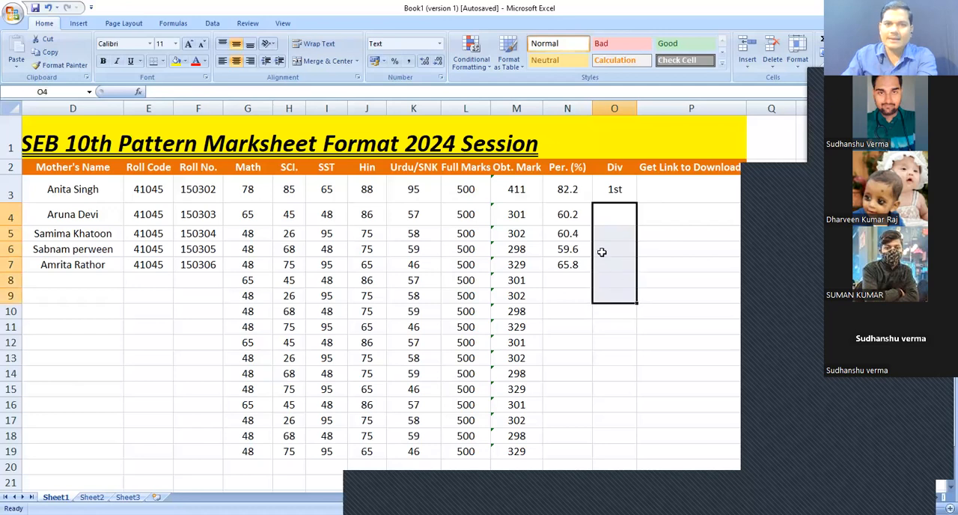
left_click(440, 45)
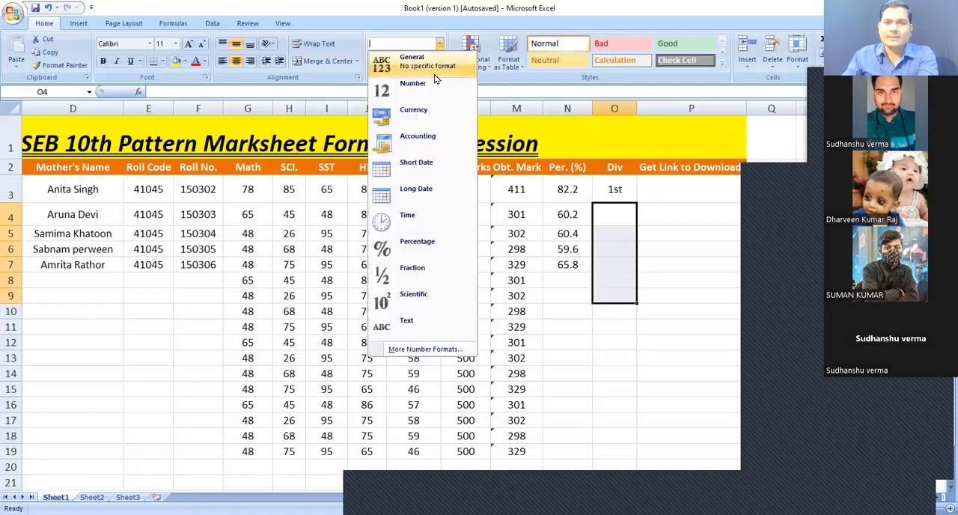
left_click(631, 342)
left_click(605, 279)
left_click(612, 247)
left_click(614, 215)
left_click_drag(623, 268, 619, 286)
left_click(618, 298)
left_click(621, 328)
left_click(622, 344)
left_click(573, 310)
left_click(562, 280)
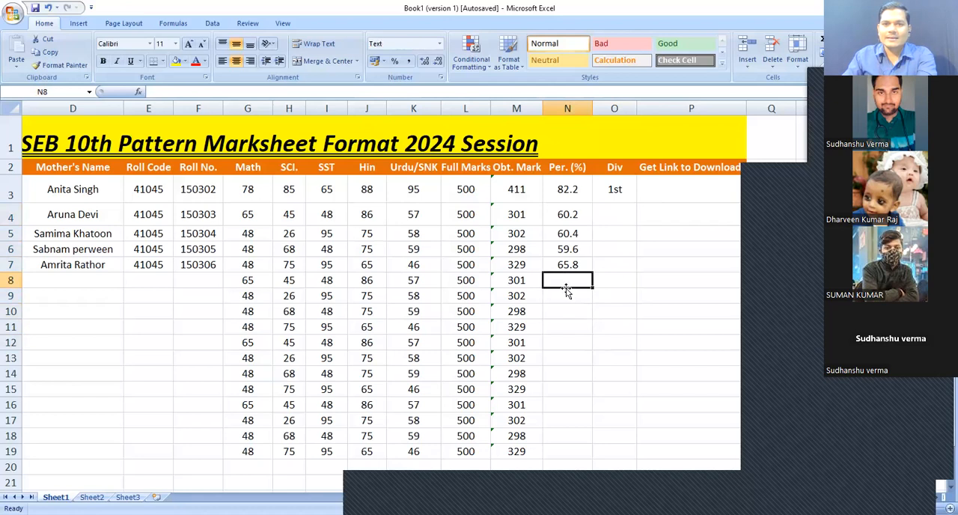
left_click(609, 281)
left_click_drag(577, 277, 587, 384)
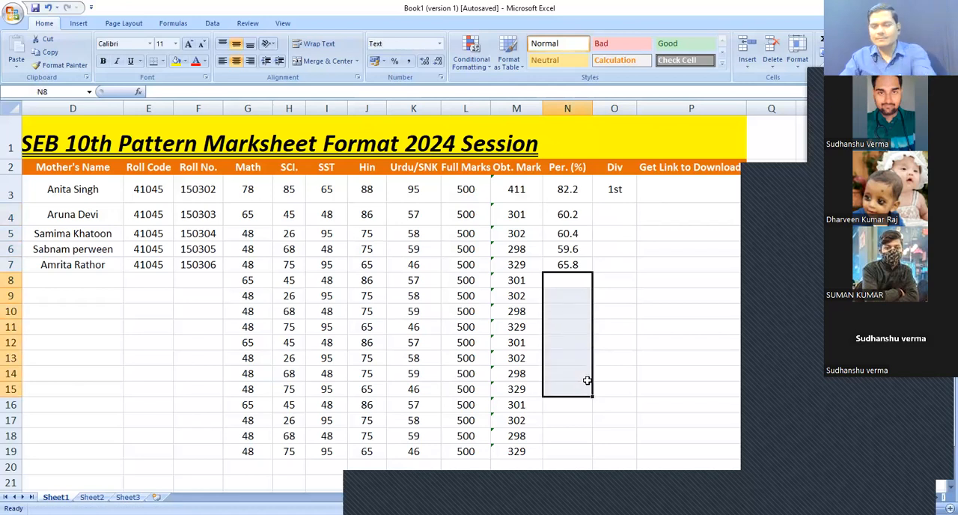
left_click(440, 45)
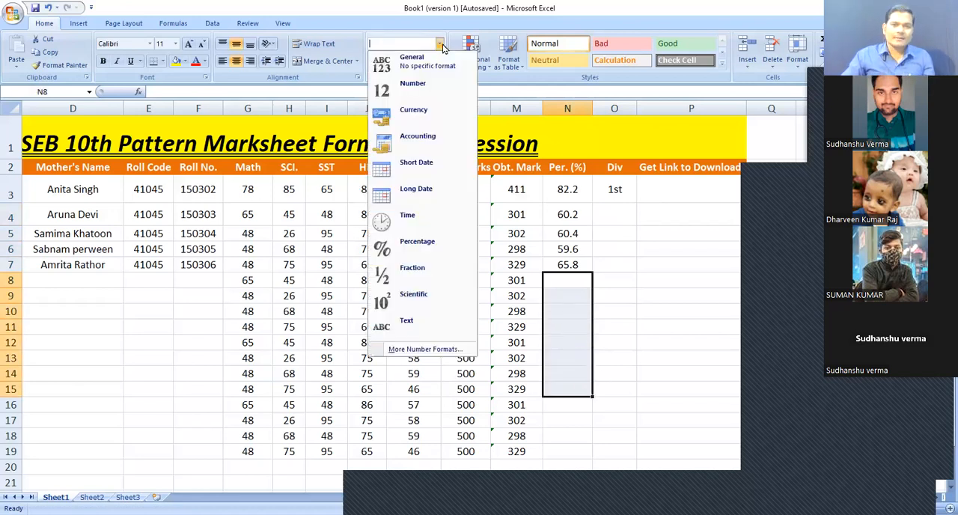
left_click(680, 297)
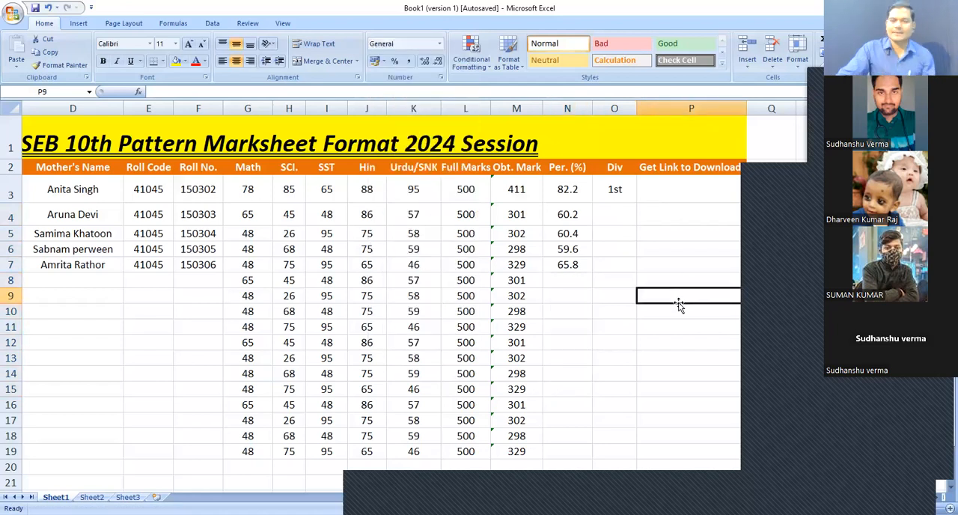
left_click(615, 214)
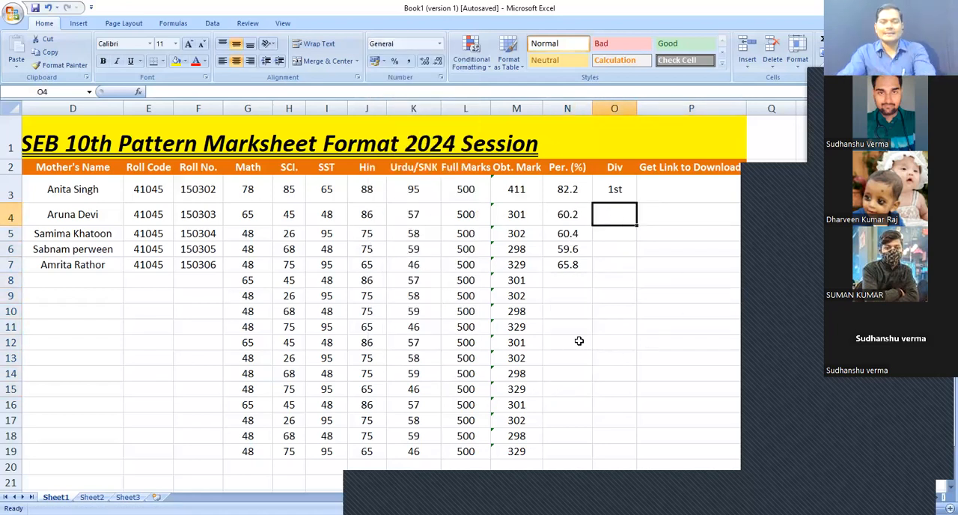
Fill the percentage and division formulas of row 3 down through row 19
left_click_drag(254, 217, 595, 235)
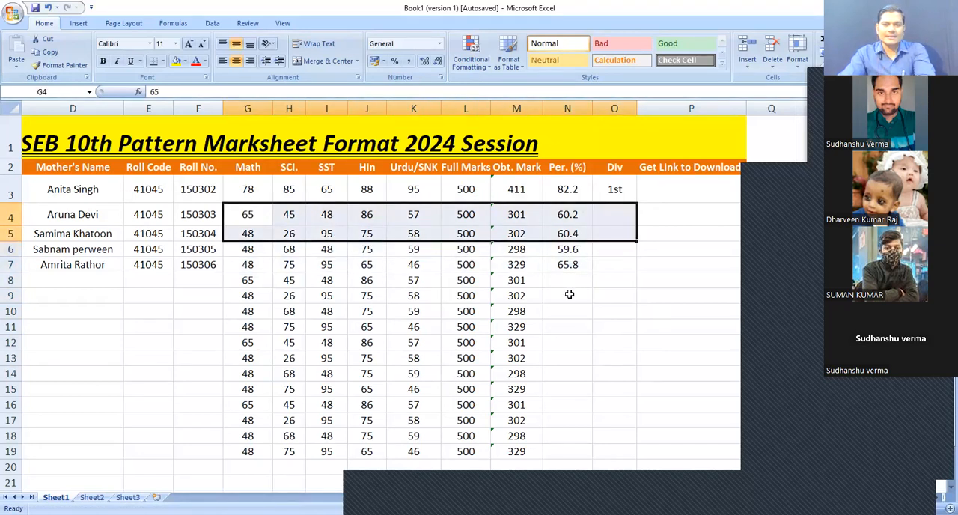
left_click(567, 295)
left_click_drag(263, 189, 622, 193)
left_click(600, 234)
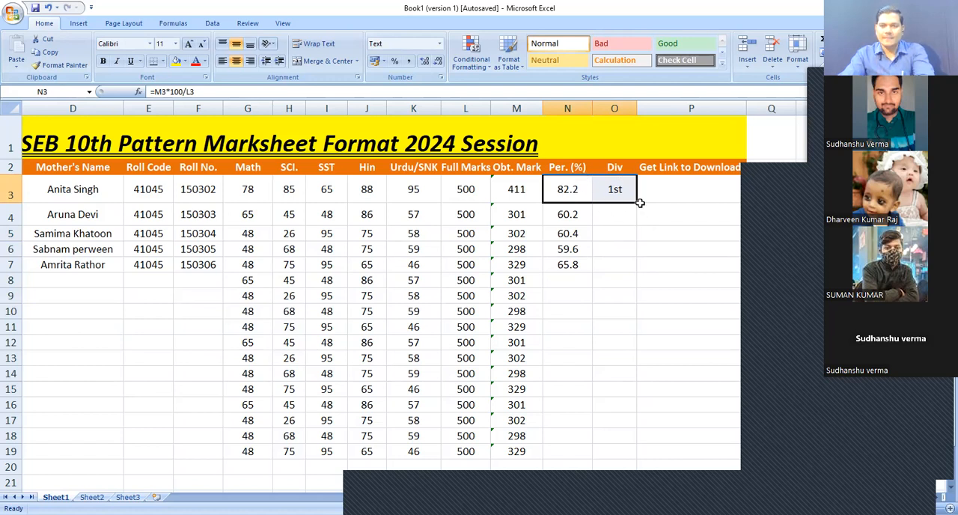
left_click_drag(637, 201, 636, 463)
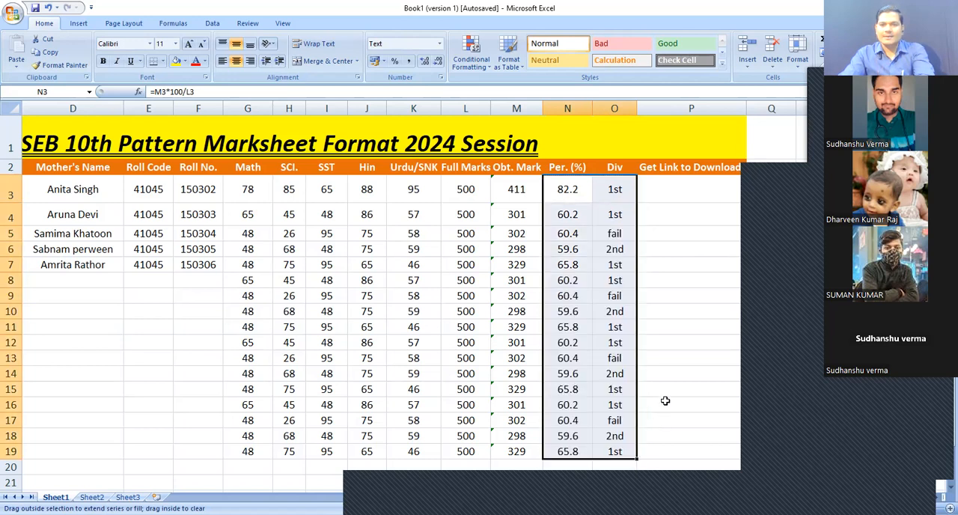
left_click(672, 389)
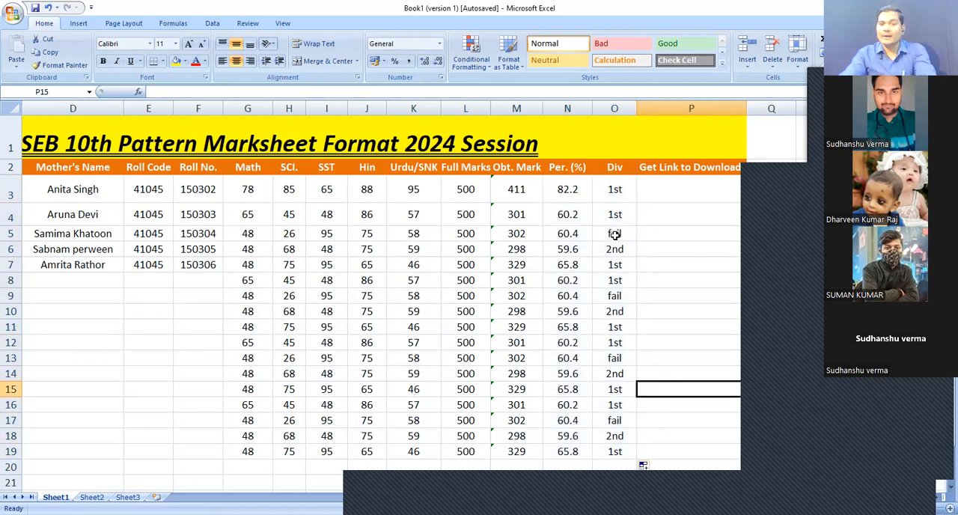
Set the SCI mark of the third student (row 5) to 30
key("Up")
key("Up")
key("Up")
key("Up")
key("Up")
key("Up")
key("Up")
key("Up")
key("Up")
key("Up")
key("Left")
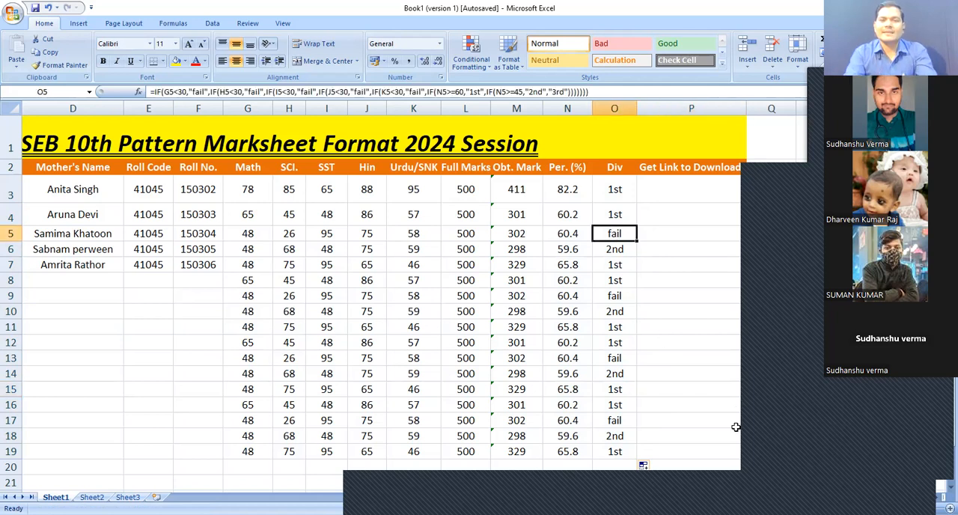
key("Left")
key("Left")
key("Left")
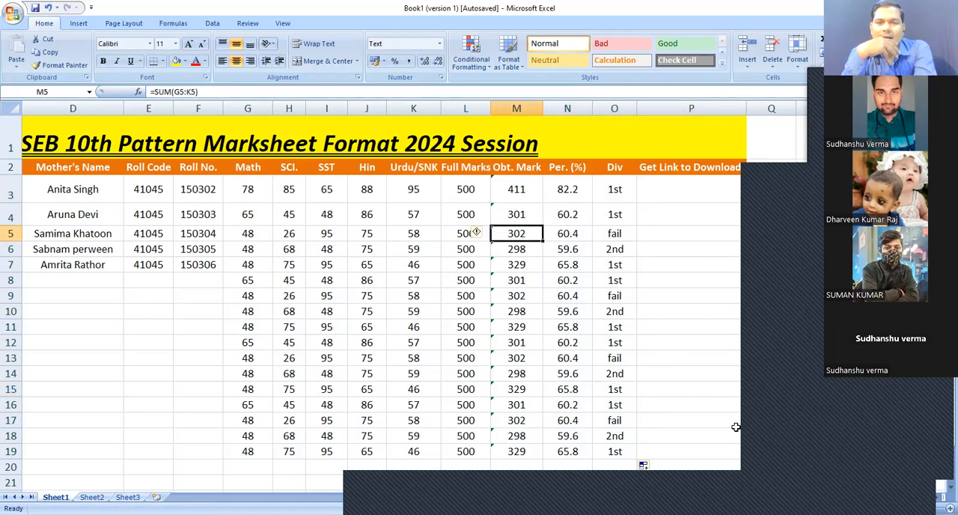
key("Left")
key("Left")
key("Left")
key("Left")
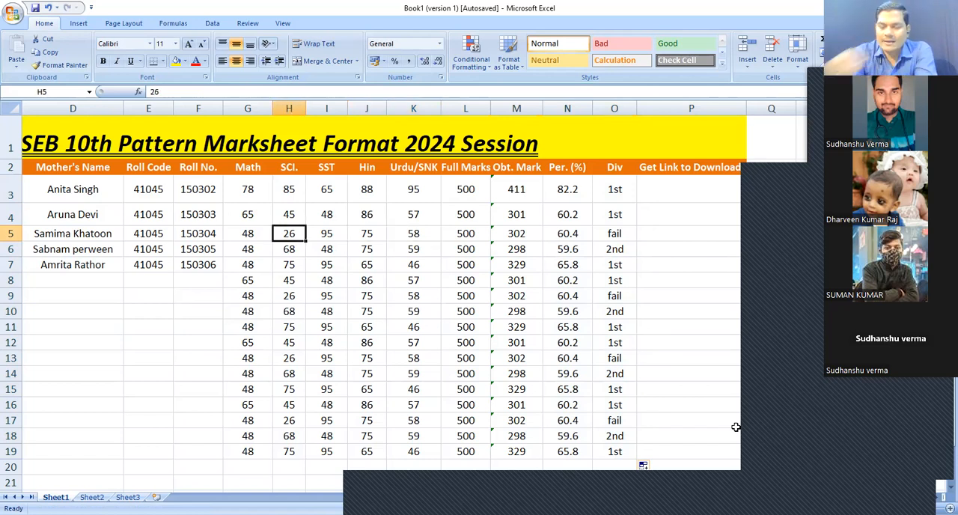
type("30")
key("Return")
Inspect the recalculated total, percentage and division cells for rows 5 to 8
key("Up")
key("Right")
key("Right")
key("Right")
key("Right")
key("Right")
key("Right")
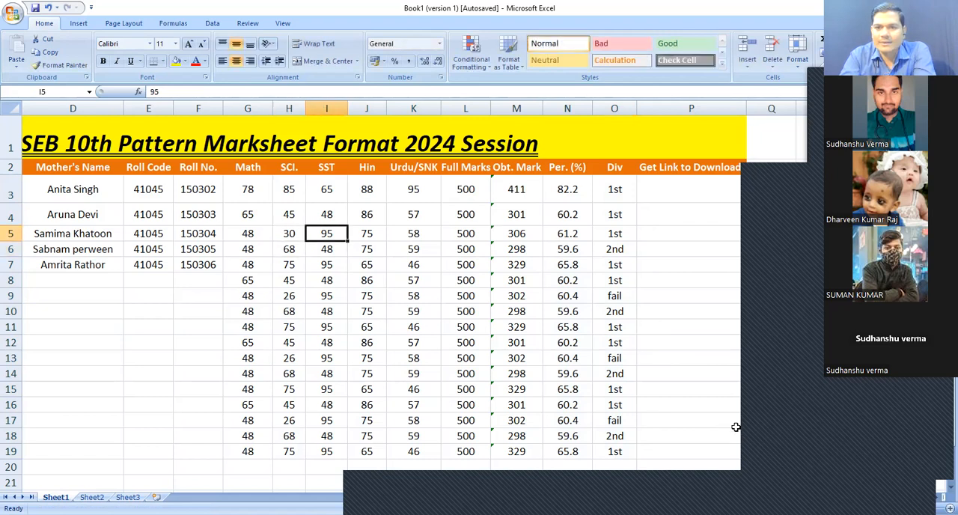
key("Left")
key("Left")
key("Left")
key("Left")
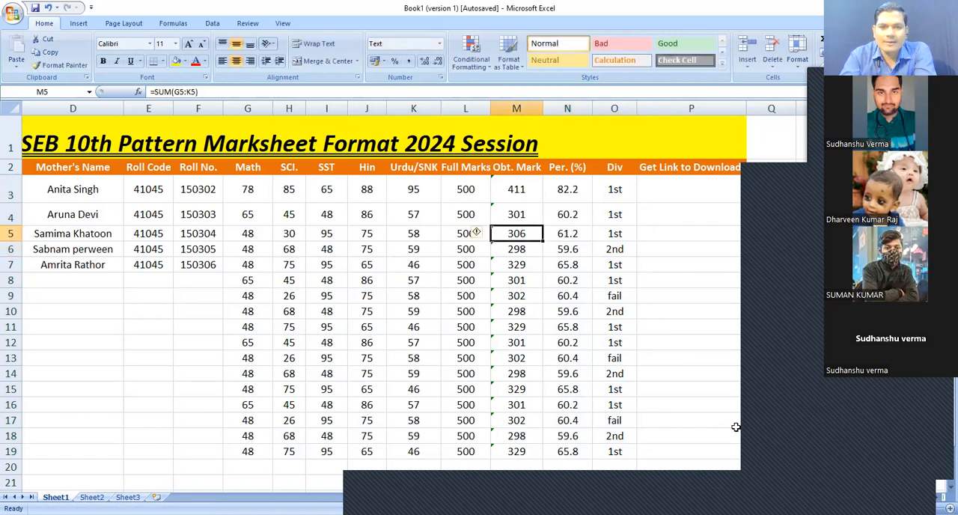
key("Down")
key("Right")
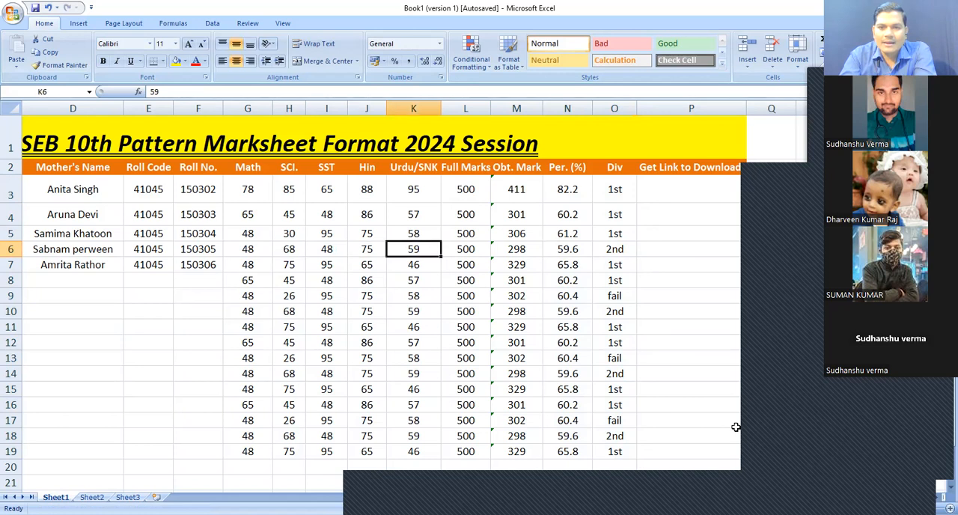
key("Right")
key("Down")
key("Right")
key("Down")
key("Up")
key("Right")
key("Right")
key("Up")
key("Up")
key("Down")
key("Down")
key("Down")
key("Left")
Enter row 8 marks of 30 for Hin and 45 for SST
key("Left")
key("Left")
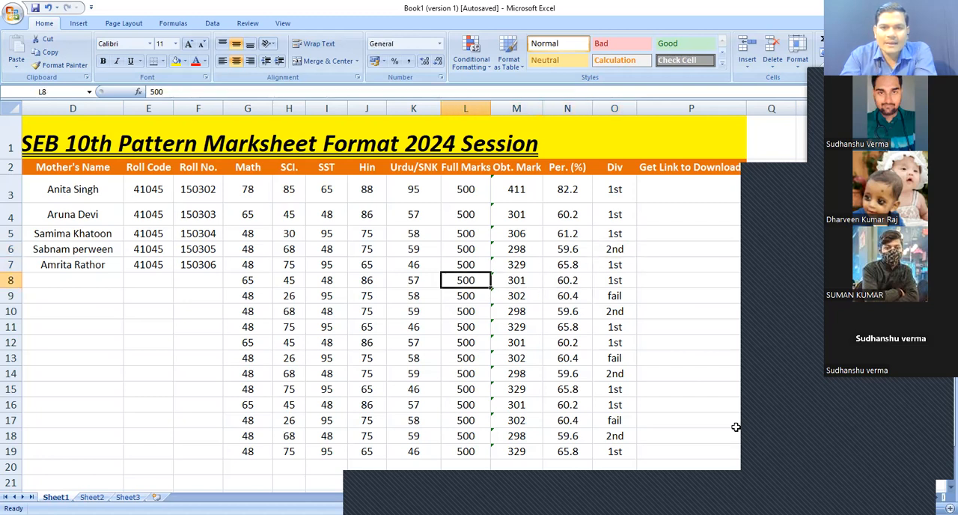
key("Left")
key("Left")
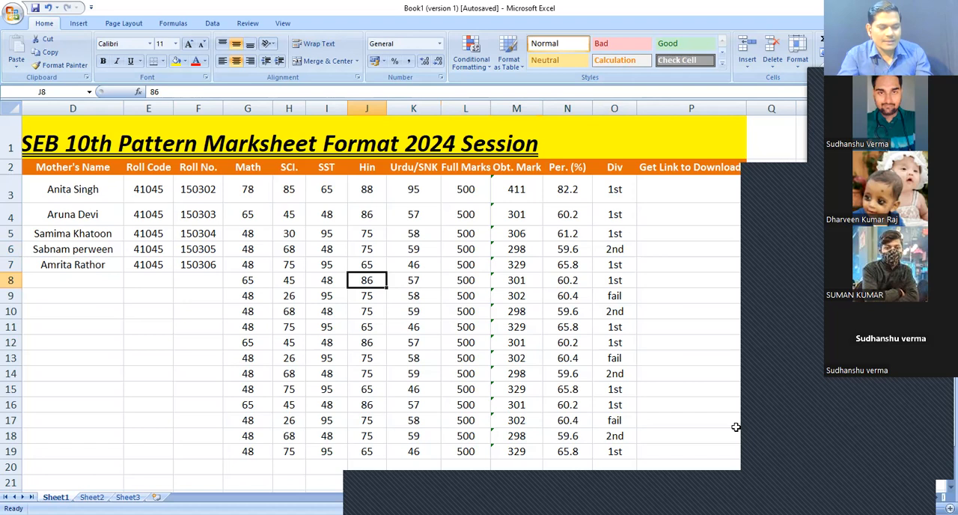
type("30")
key("Left")
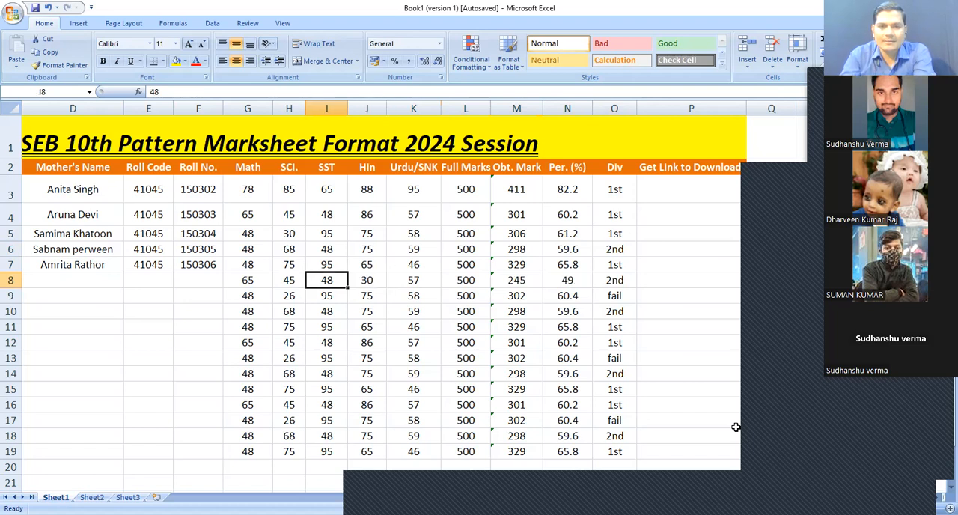
type("45")
key("Left")
Set the SCI mark in row 8 to 30
type("25")
key("Left")
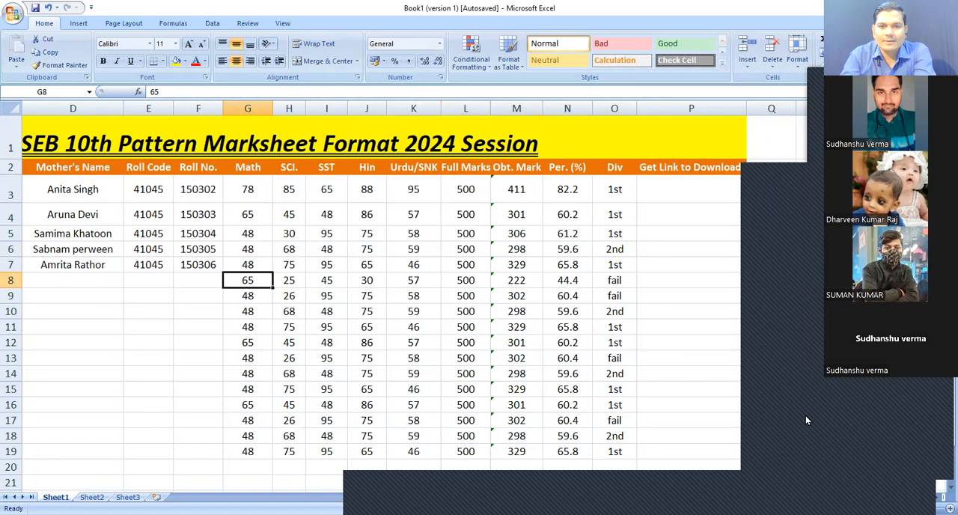
key("Right")
type("30")
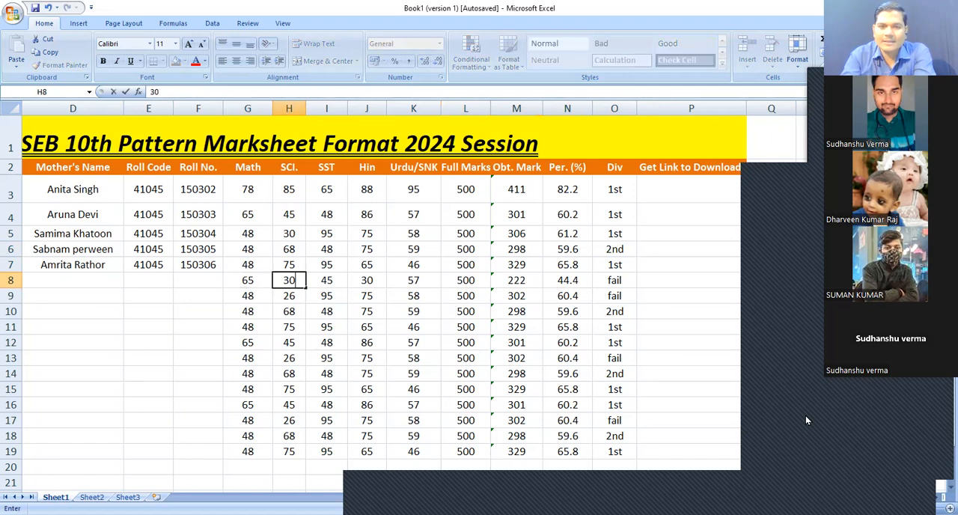
key("Right")
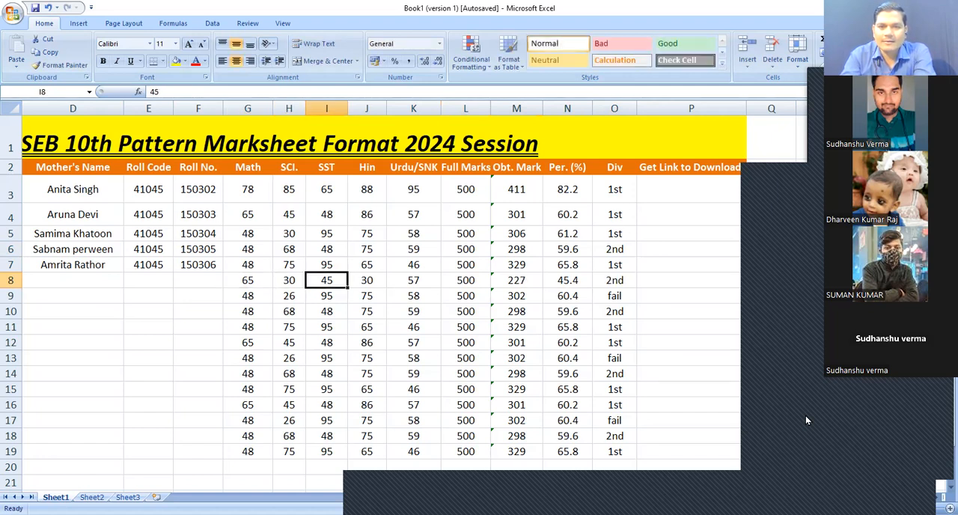
Set the Urdu/SNK mark in row 8 to 31
key("Right")
key("Right")
type("31")
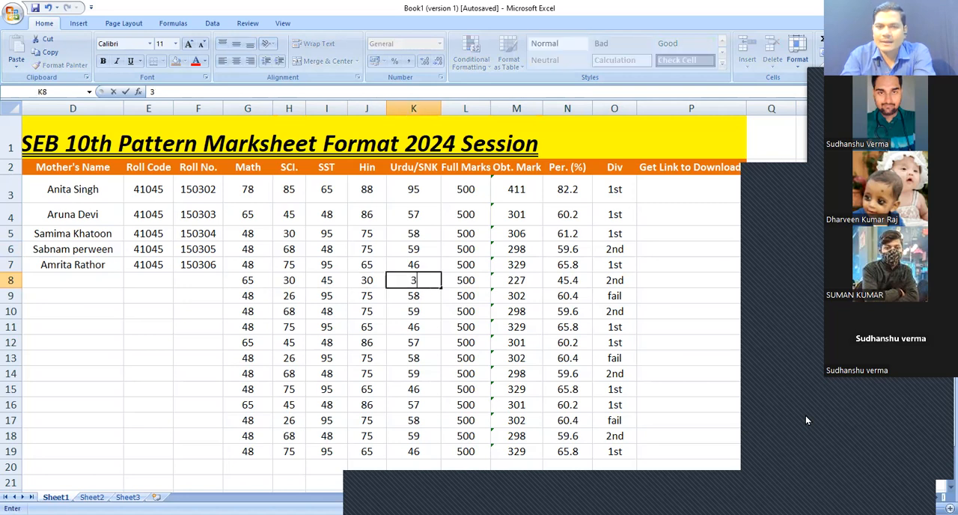
key("Right")
Inspect the division formula in O8 for row 8
key("Left")
key("Right")
key("Right")
key("Right")
key("Right")
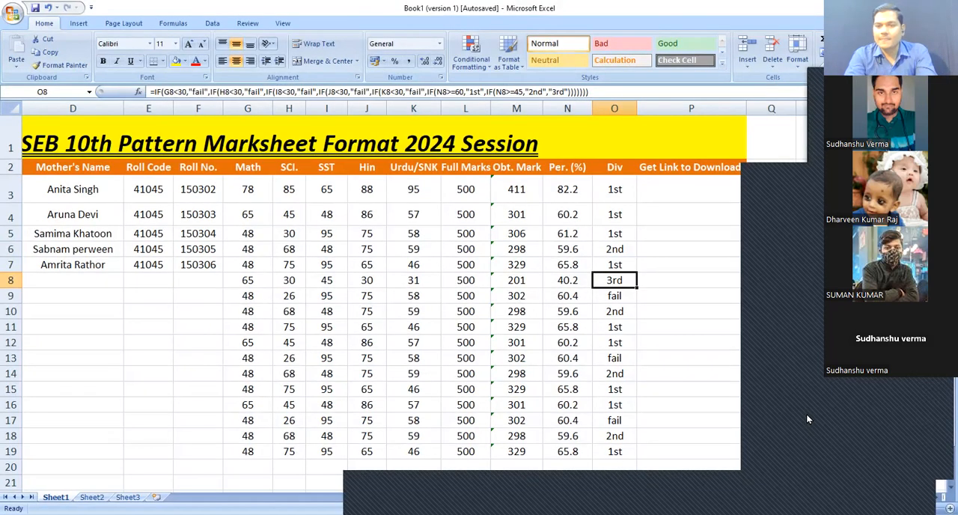
key("Left")
key("Left")
key("Left")
key("Left")
key("Left")
key("Left")
key("Left")
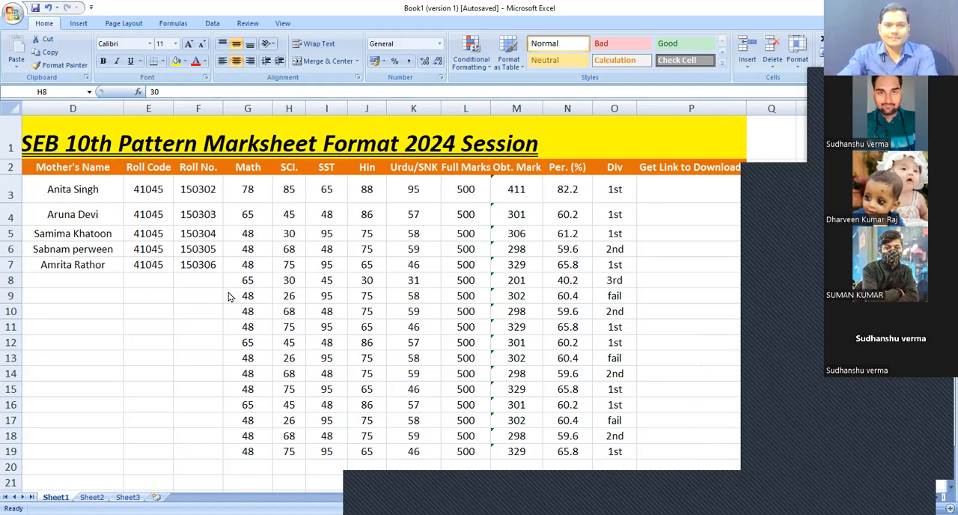
Delete the copied sample rows 8 to 19 below the five students
left_click(217, 316)
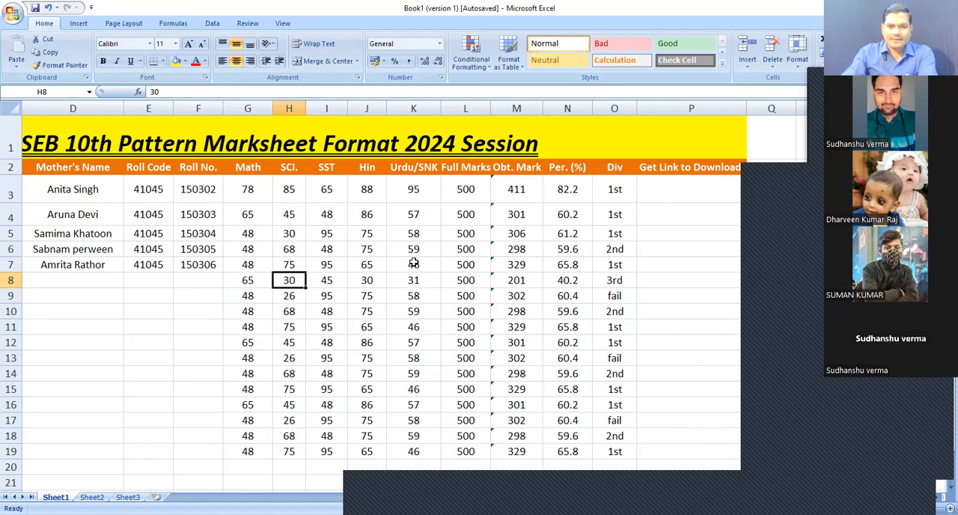
scroll(413, 263, "down", 1)
left_click_drag(413, 263, 807, 419)
key("Delete")
Move to the Div column and inspect the formula in O4
key("Right")
key("Right")
key("Right")
key("Right")
key("Right")
key("Right")
key("Right")
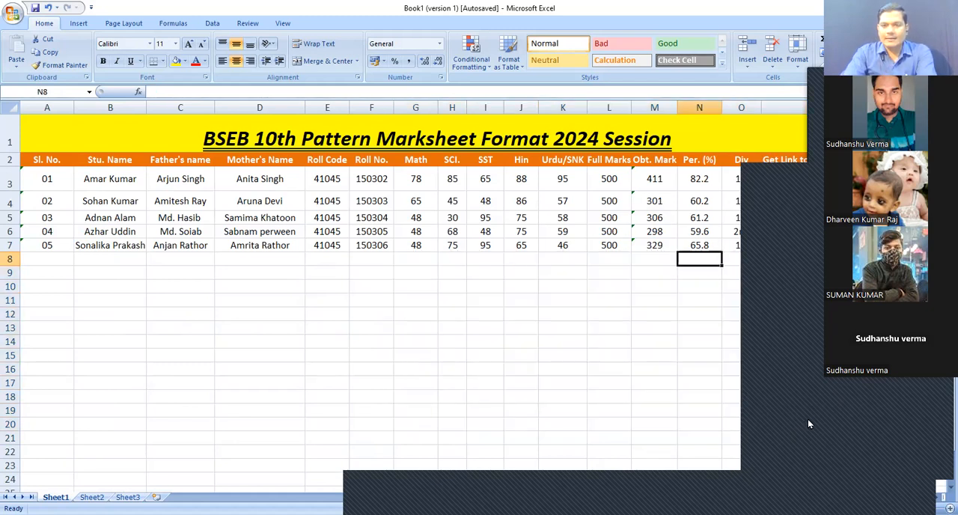
key("Right")
key("Up")
key("Up")
key("Up")
key("Up")
key("Up")
key("Down")
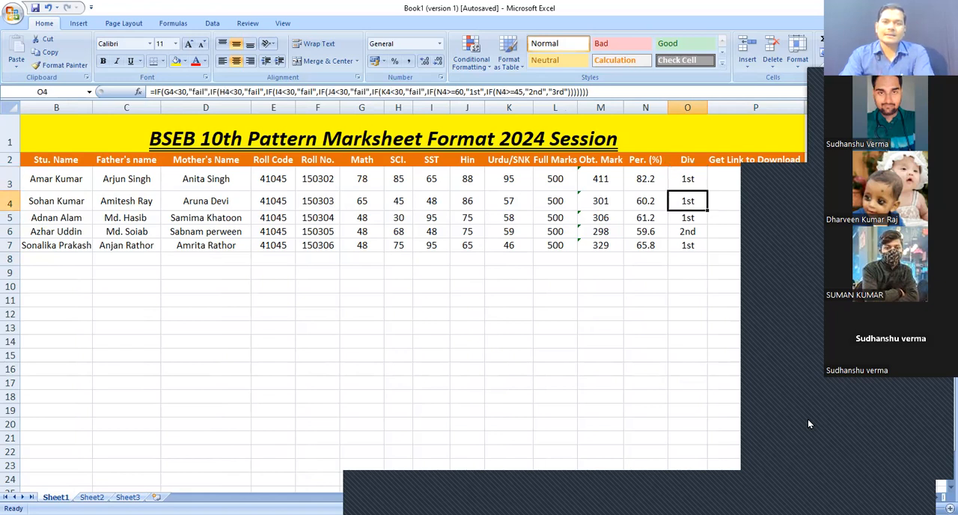
Inspect the total, percentage and division formulas across rows 4 to 7
left_click(685, 231)
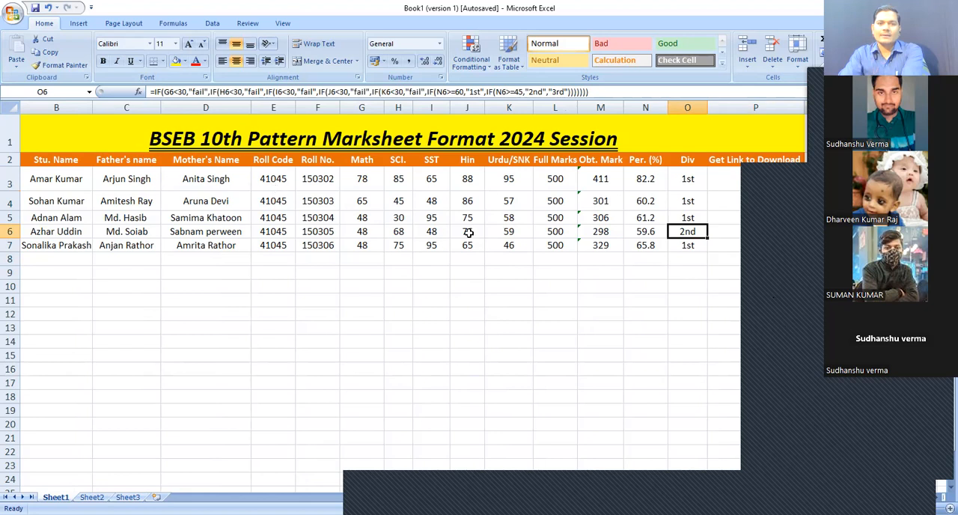
left_click(605, 216)
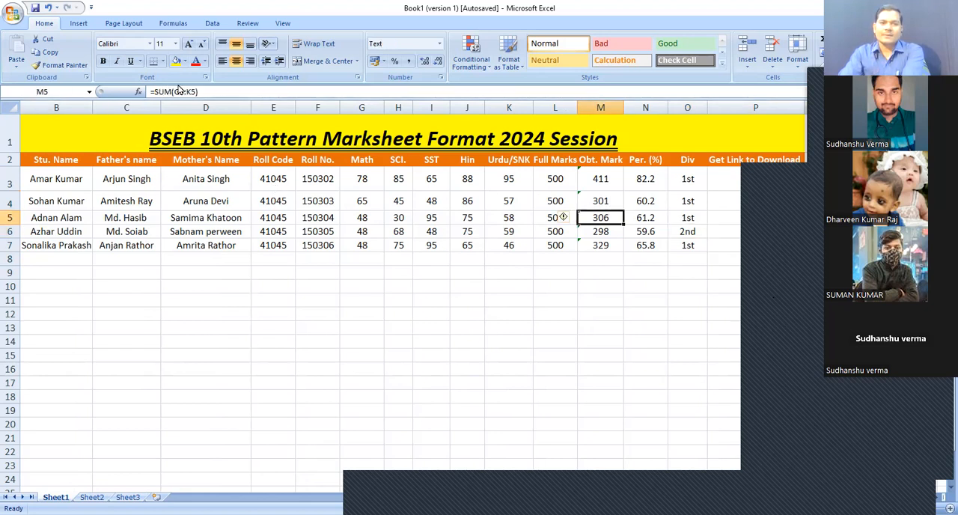
left_click(637, 202)
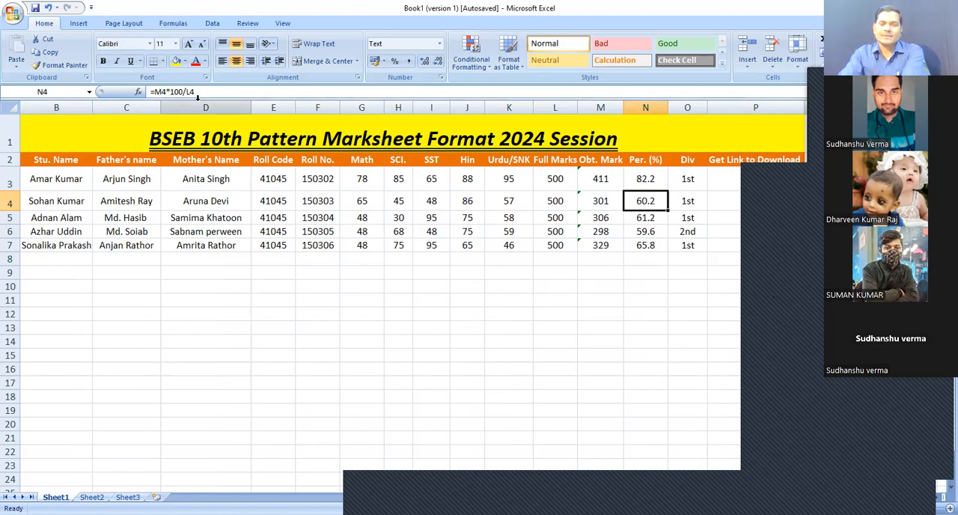
left_click(641, 247)
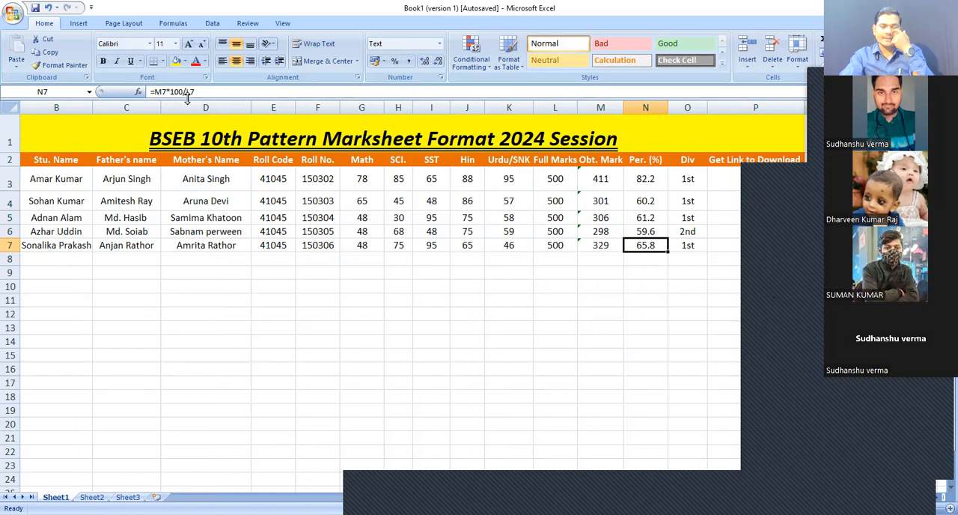
left_click(687, 234)
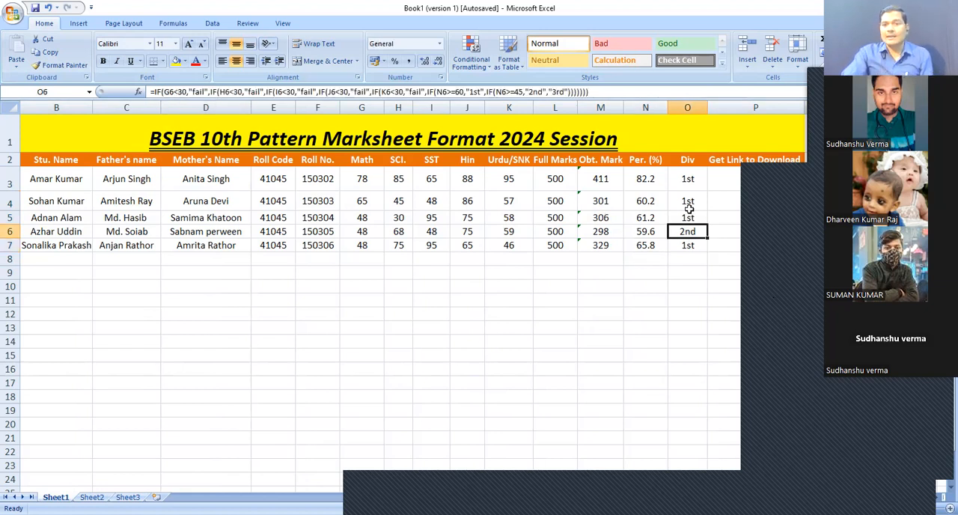
left_click(688, 205)
left_click(689, 218)
left_click(693, 233)
left_click(693, 245)
left_click(673, 289)
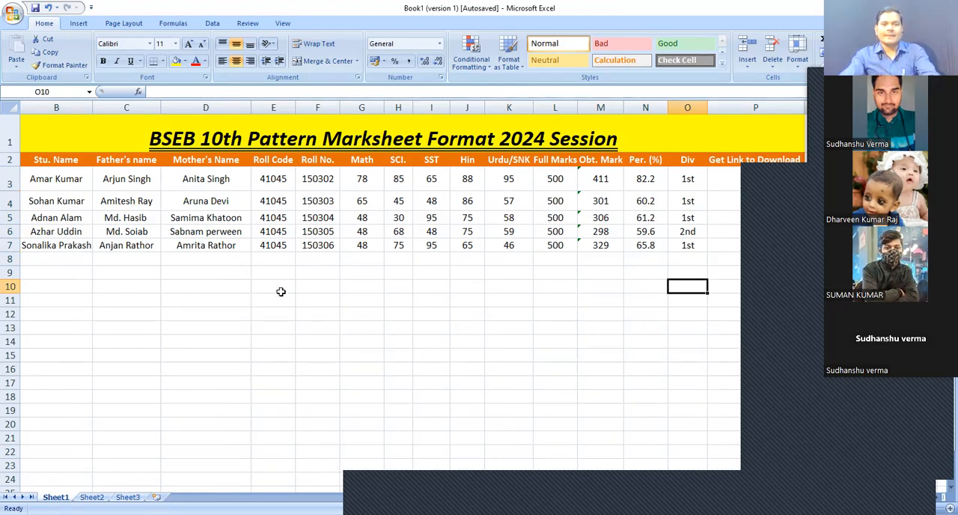
Enter the heading Home Work in cell D9
left_click(153, 273)
left_click(187, 277)
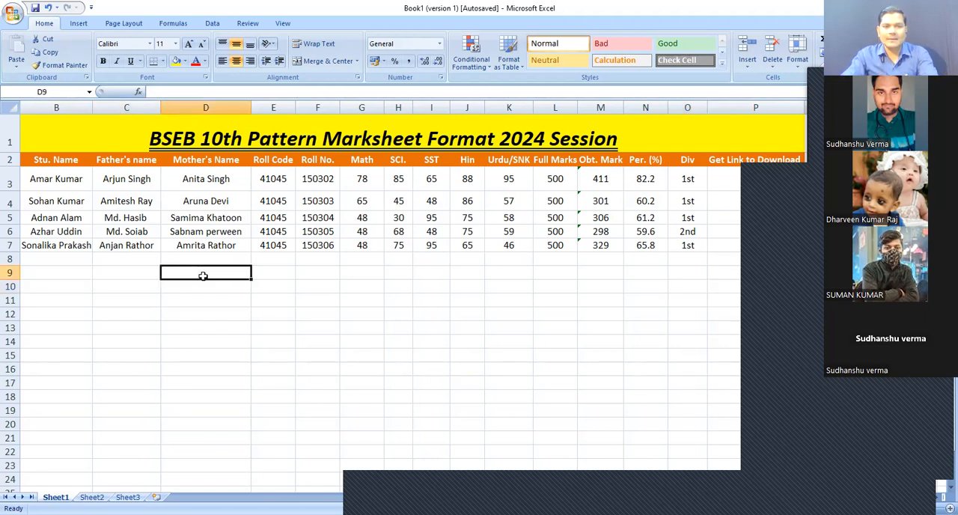
type("Home")
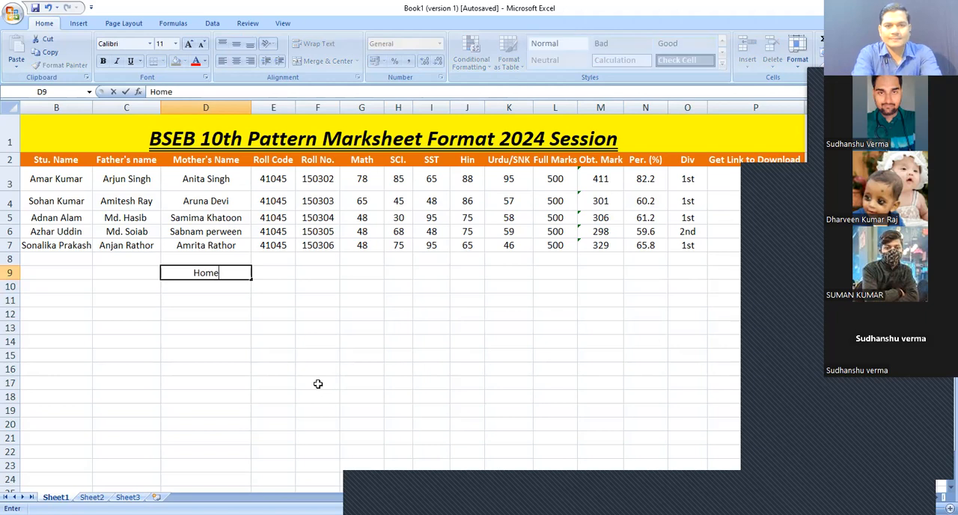
type(" Work")
key("Return")
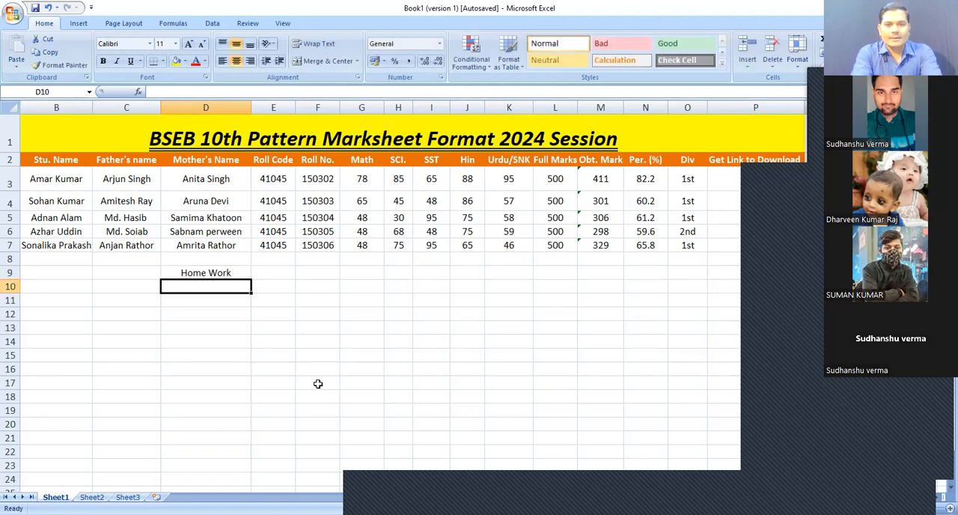
List BSEB, CBSE and BNMU in cells D10 to D12 beneath the heading
type("BSEB")
key("Return")
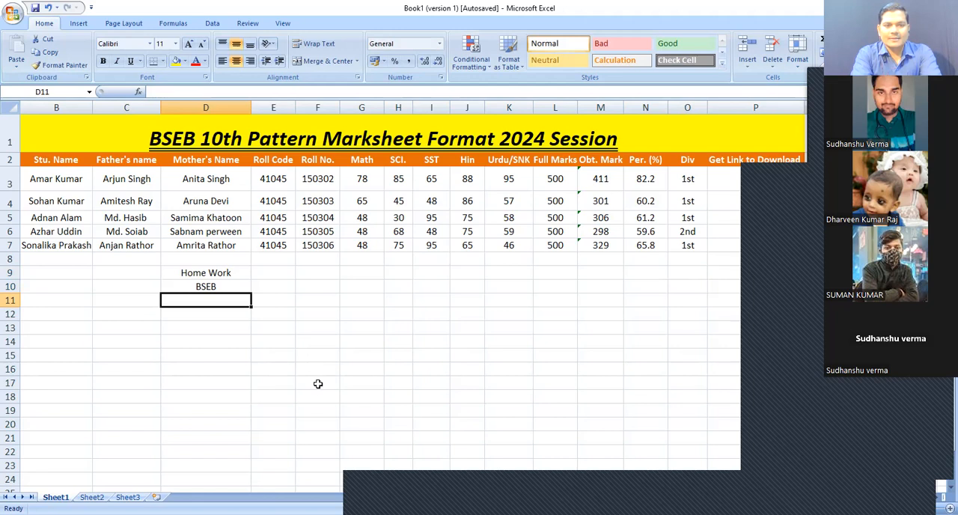
type("CBSE")
key("Return")
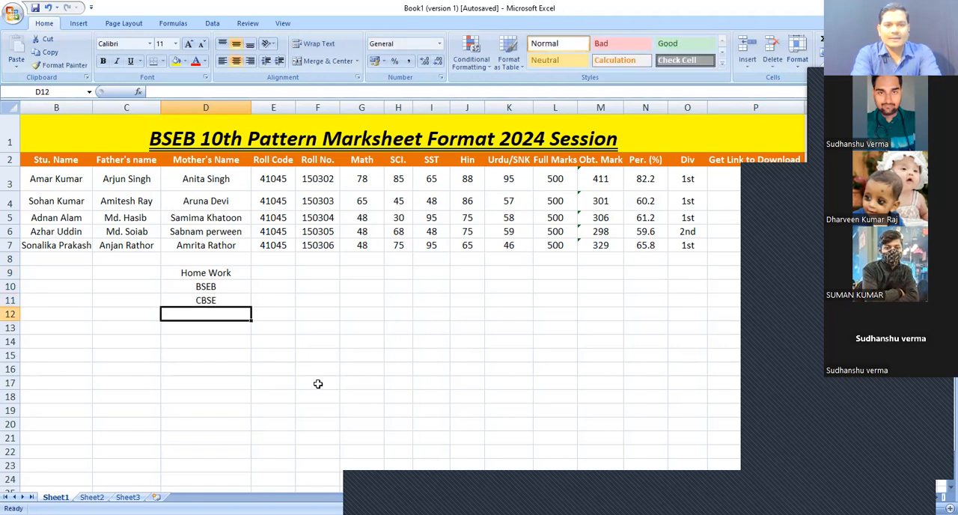
type("BNMU")
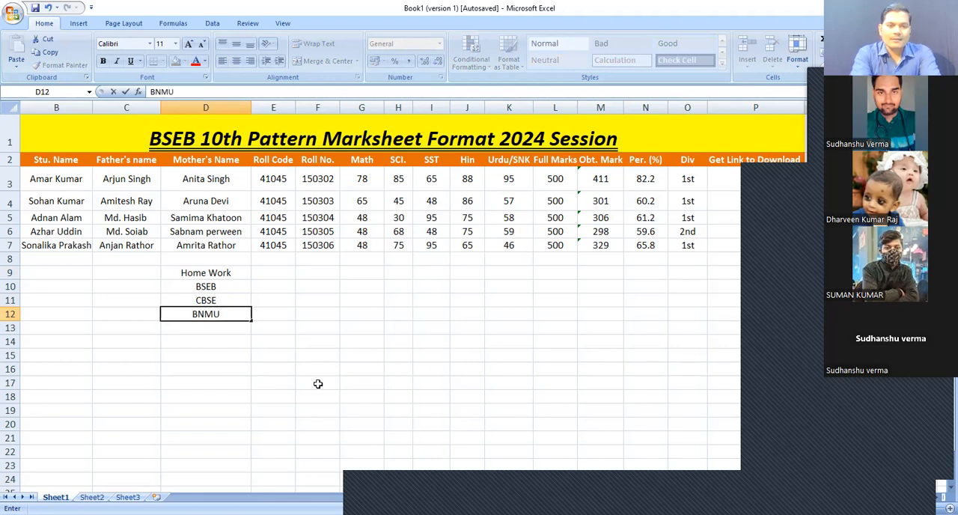
key("Return")
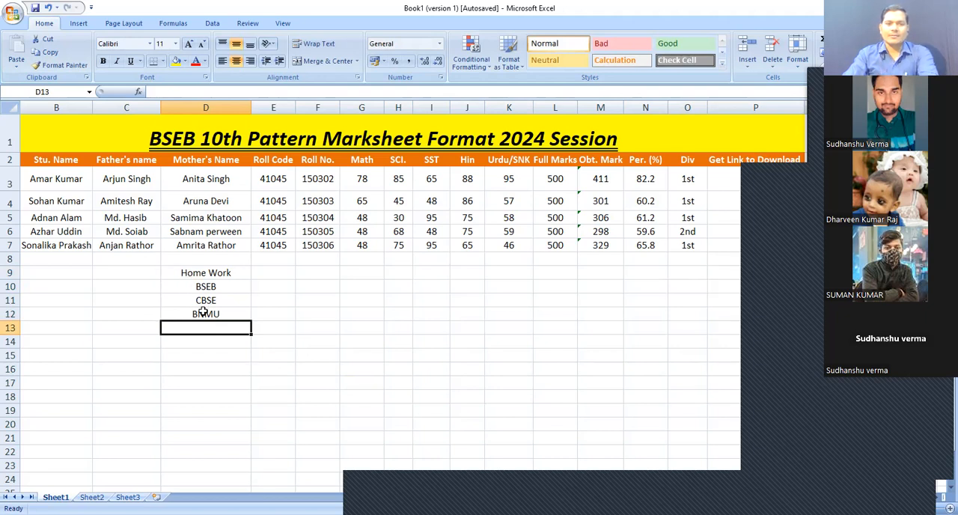
Enlarge the font of the board names in cells D10 to D13 to 20 pt
left_click_drag(205, 285, 205, 327)
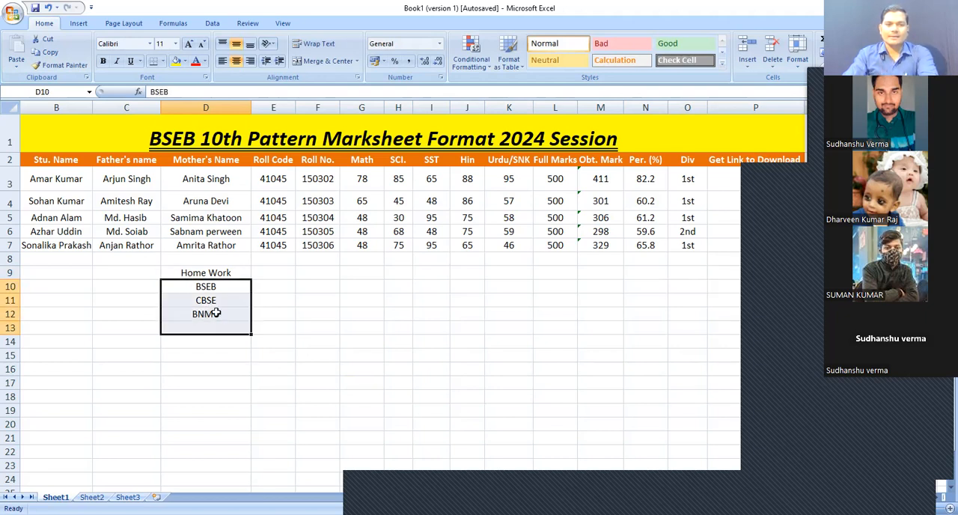
left_click(189, 43)
left_click(190, 43)
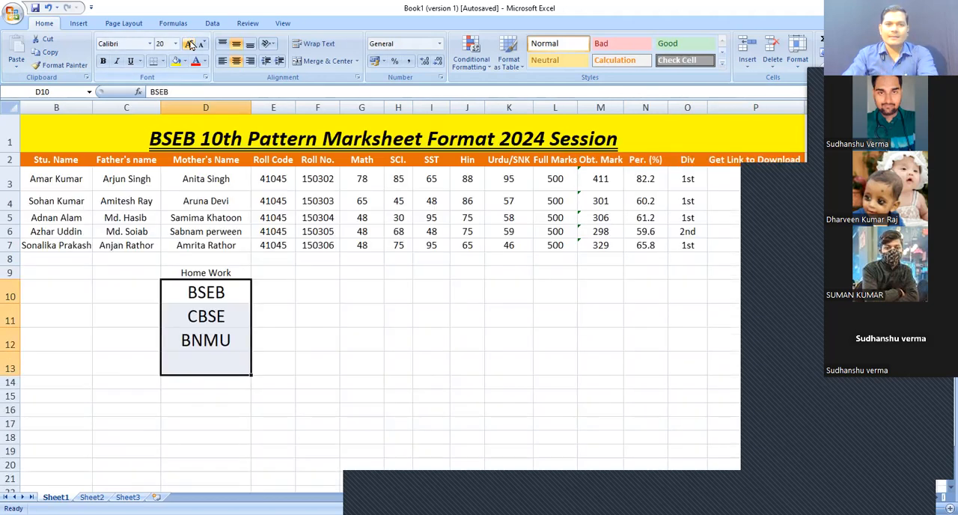
left_click(337, 341)
left_click(265, 297)
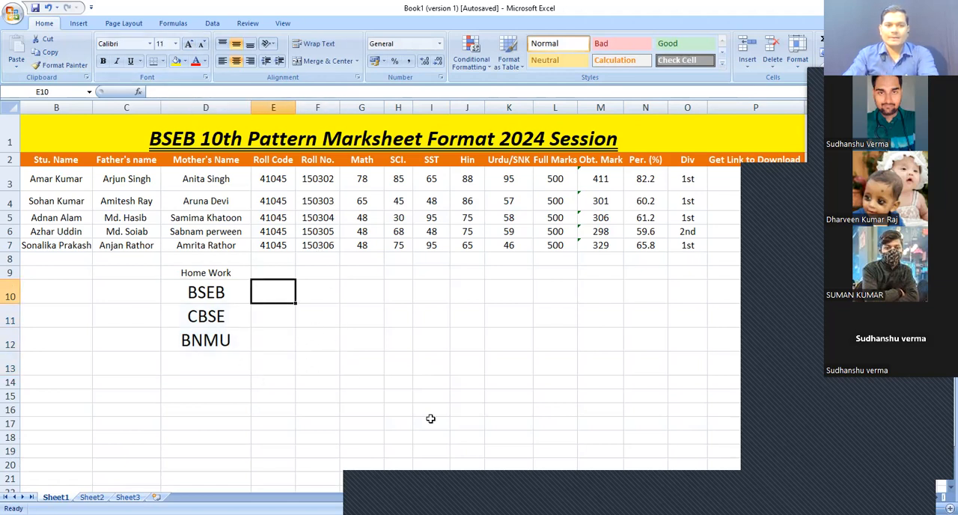
left_click_drag(432, 419, 648, 468)
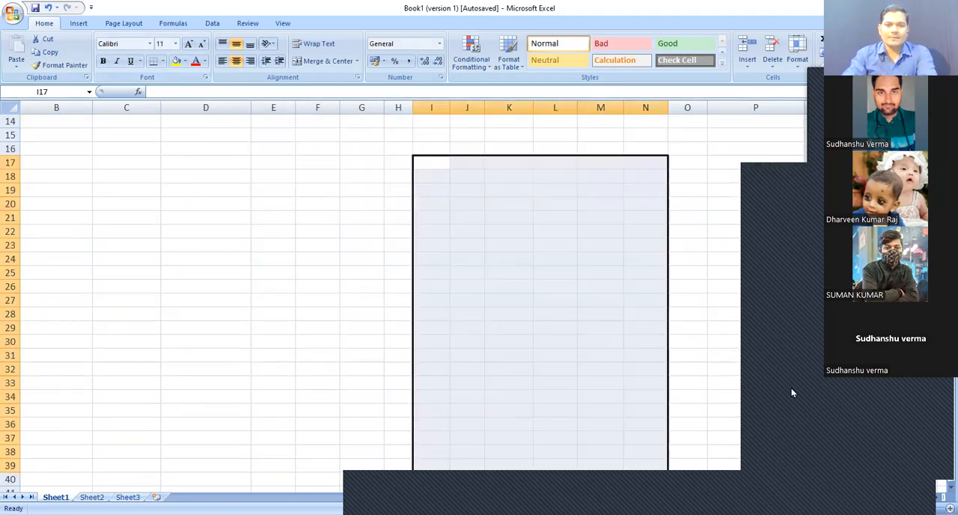
left_click(432, 287)
scroll(292, 263, "up", 3, "ctrl")
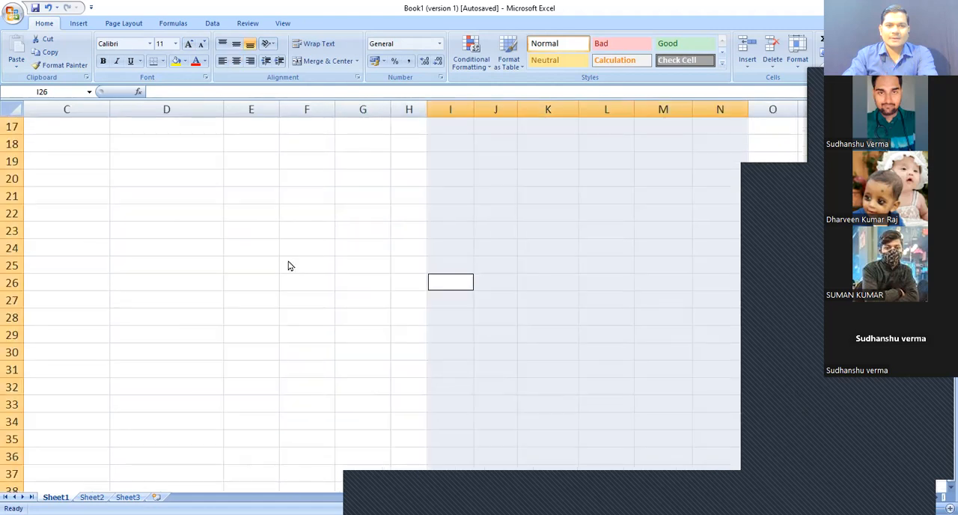
scroll(195, 274, "up", 5)
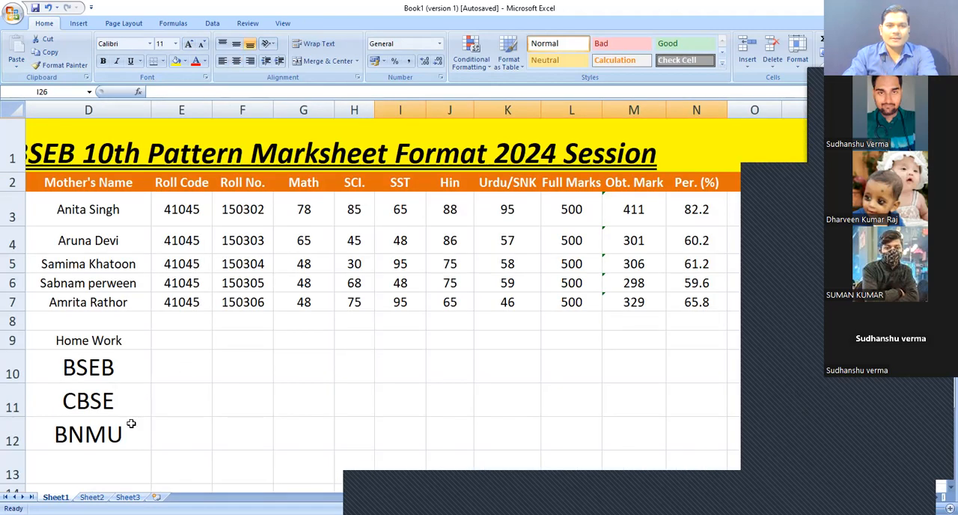
scroll(131, 423, "down", 2, "ctrl")
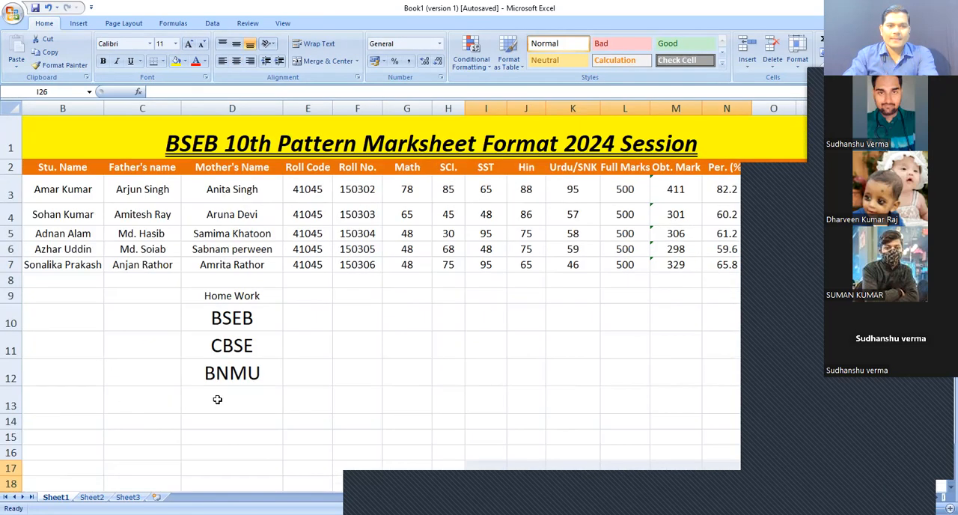
Enter 10-15 as the BSEB homework in cell E10
left_click(299, 323)
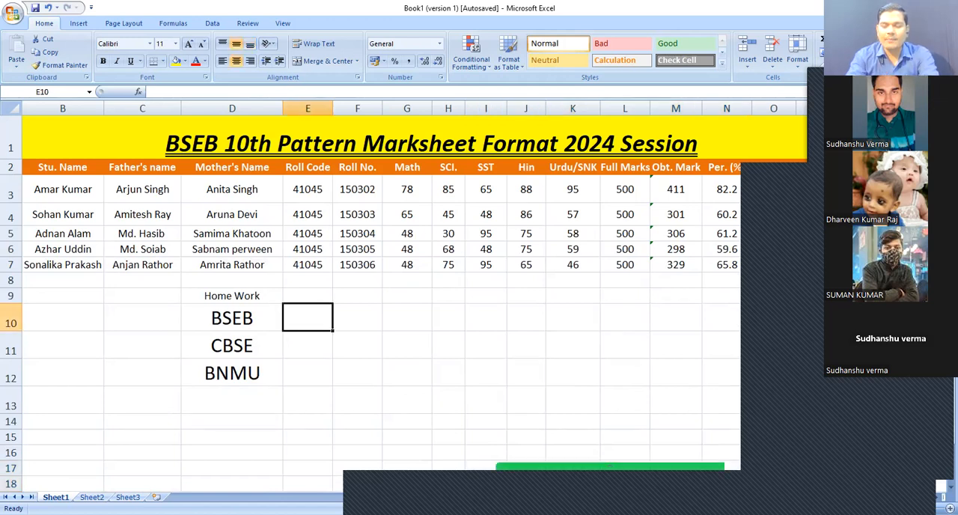
type("10")
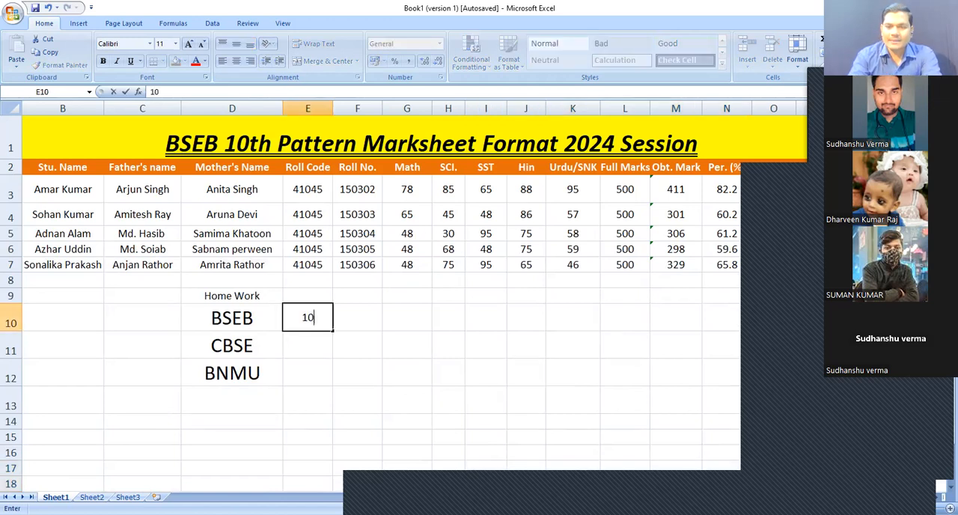
type("-15")
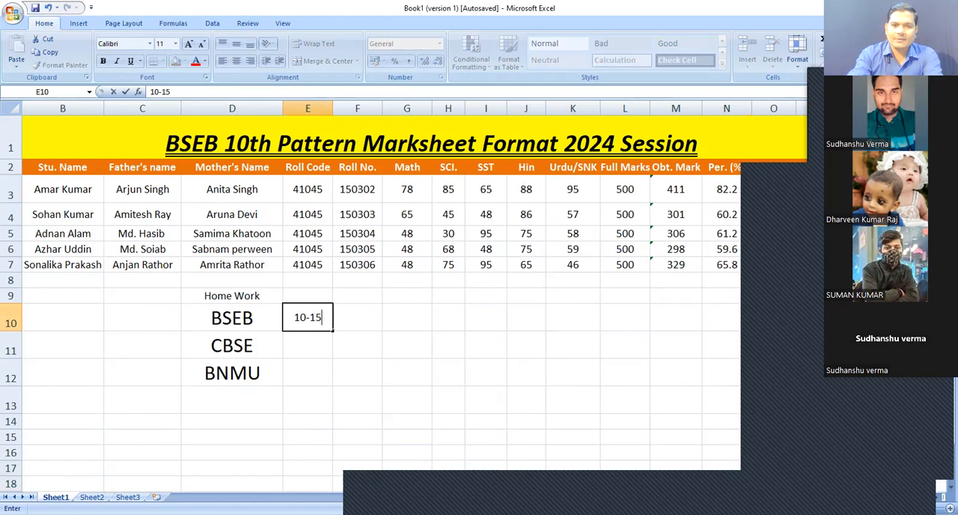
key("ctrl+Return")
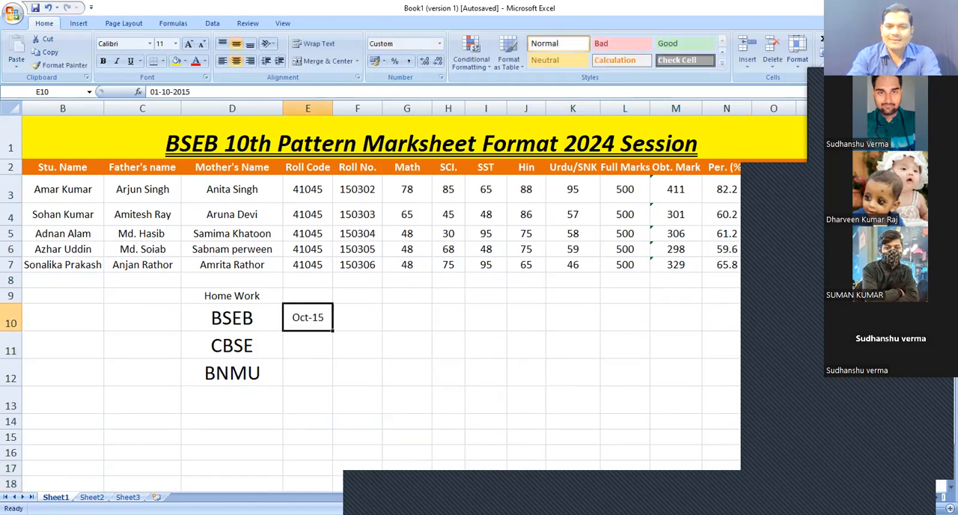
Re-enter the BSEB homework in cell E10 as 10 To 15 R
type("10")
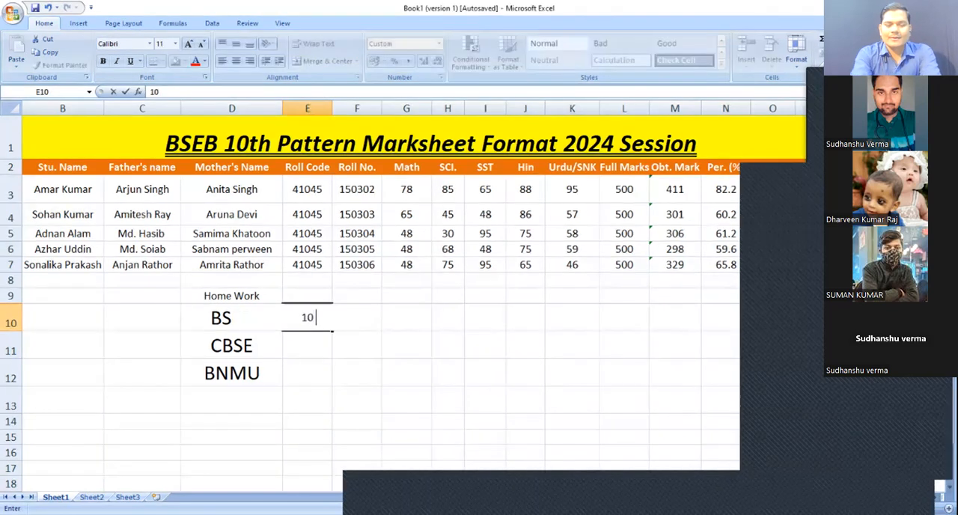
type(" To 15")
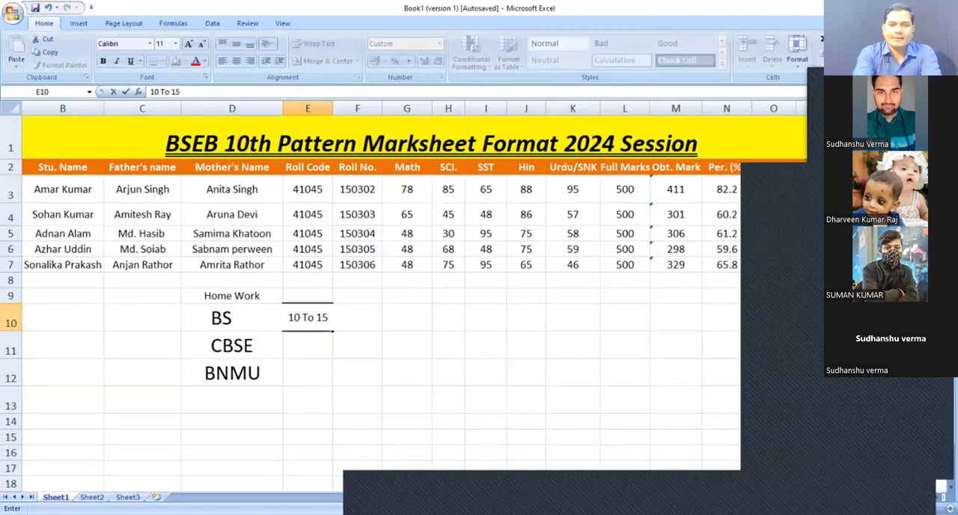
type(" R")
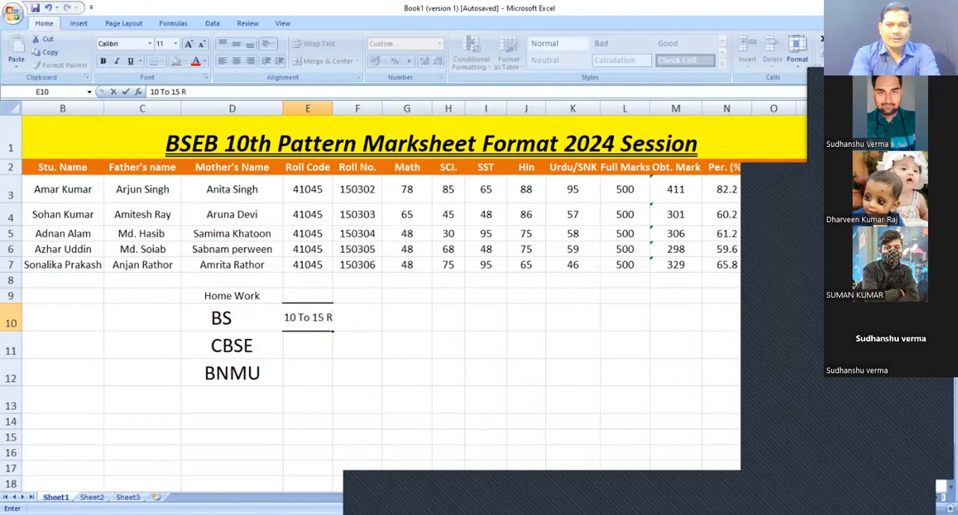
key("Return")
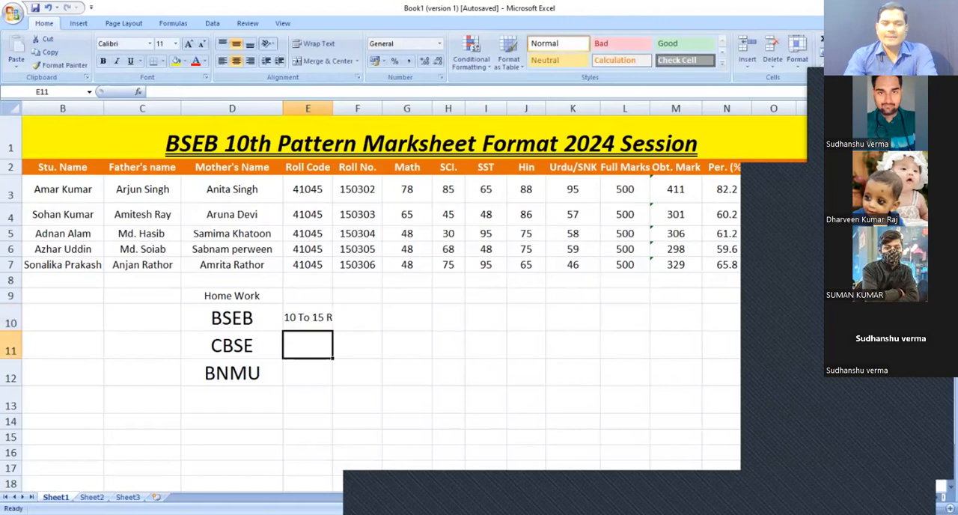
Enter 10 as the homework for CBSE in E11 and for BNMU in E12
type("10")
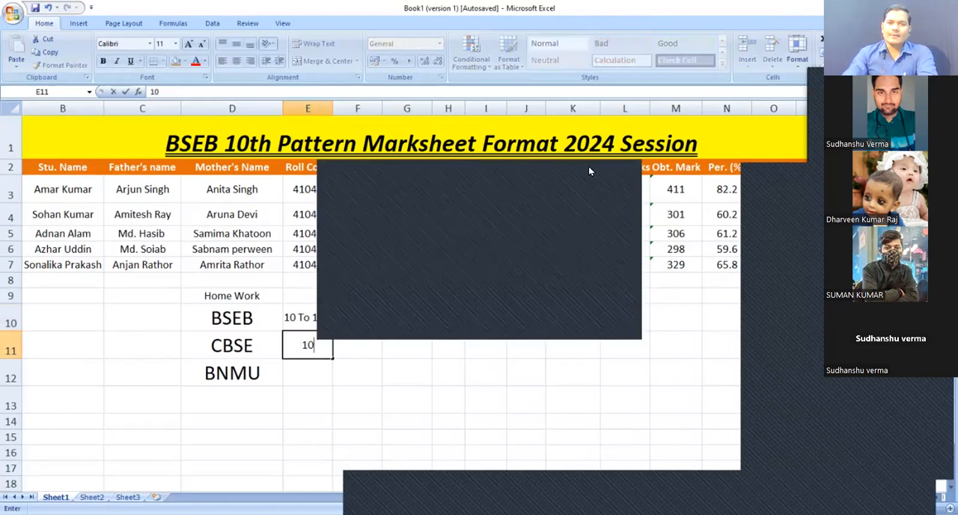
left_click(307, 374)
type("10")
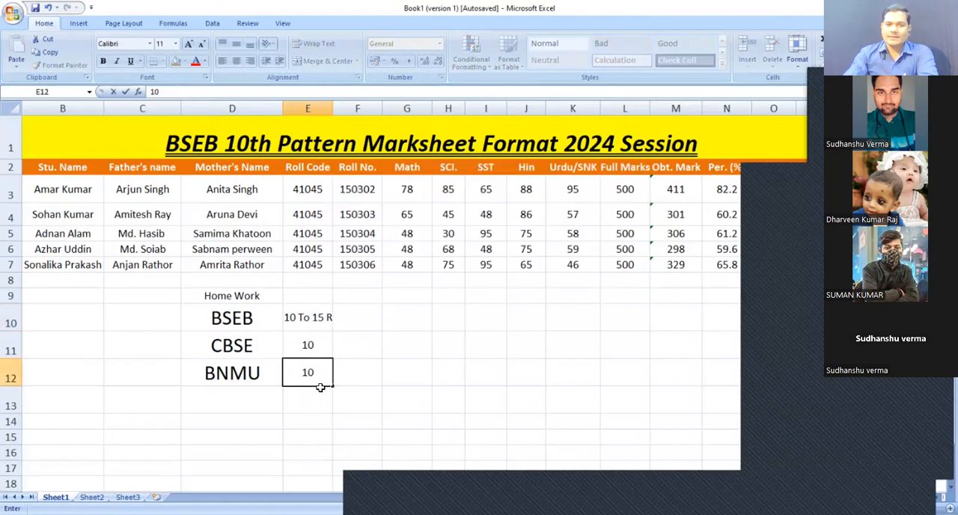
left_click(374, 372)
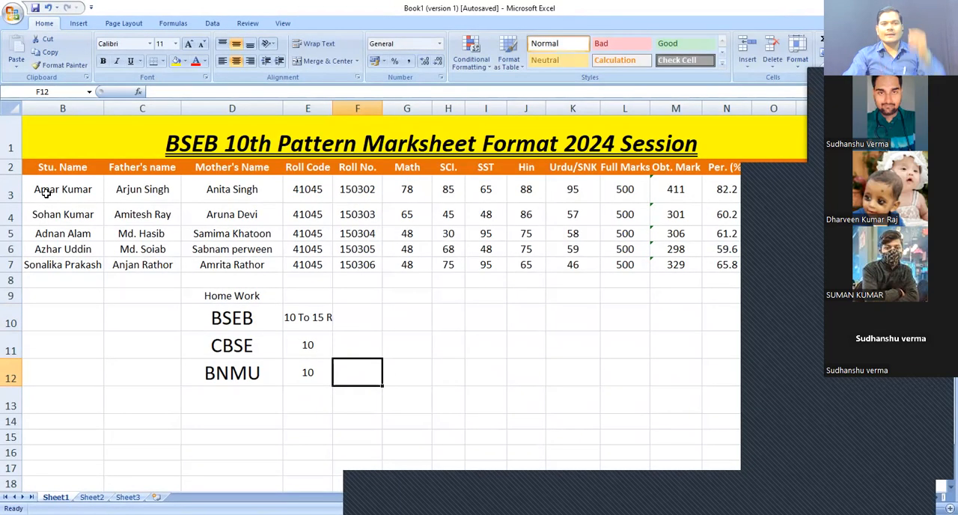
Look over the serial number and student name columns of the marksheet rows
key("ctrl+Home")
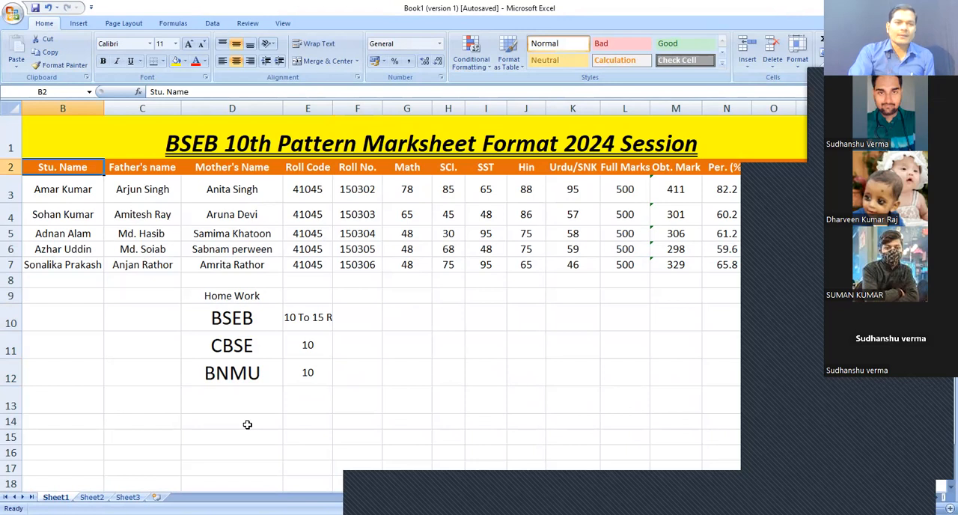
key("Left")
key("Down")
key("Down")
key("Down")
key("Down")
key("Down")
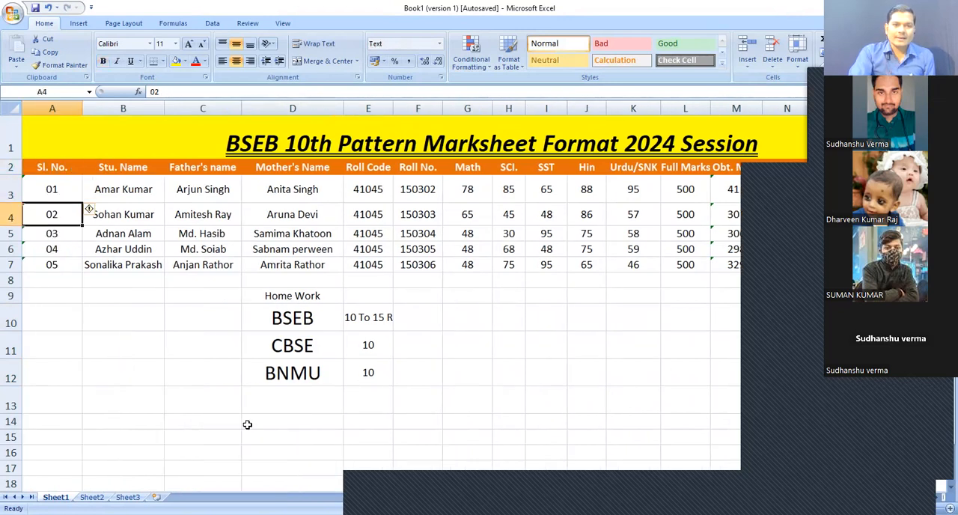
key("Up")
key("Up")
key("Up")
key("Up")
key("Right")
key("Down")
key("Down")
key("Down")
key("Down")
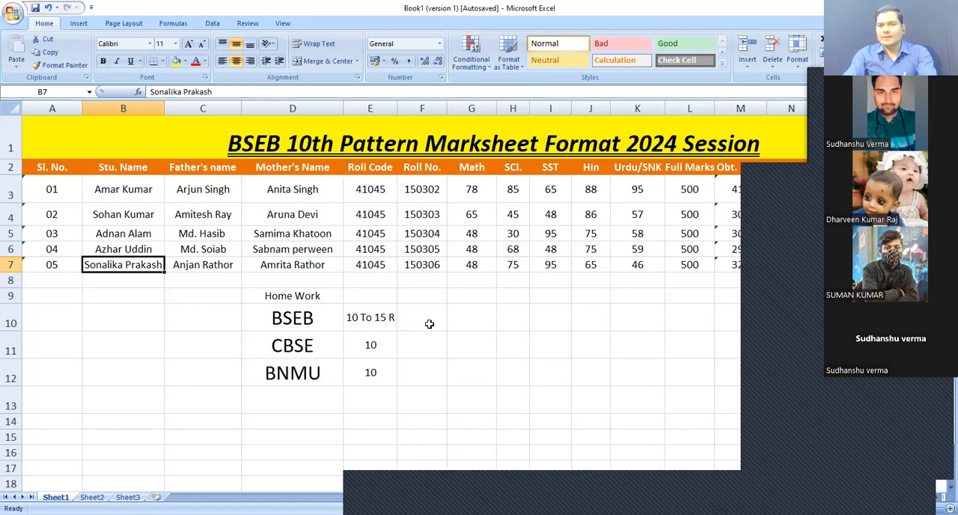
left_click(482, 319)
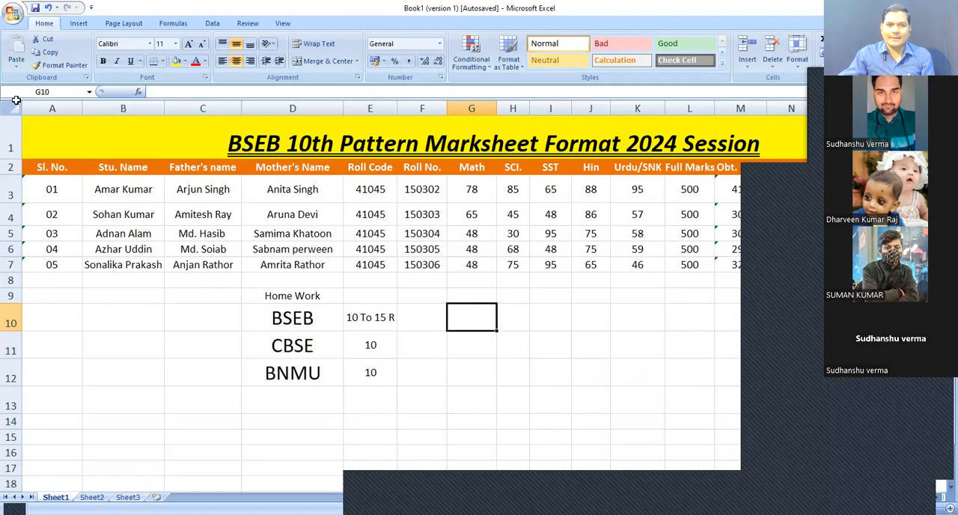
Open the recent workbook Class time Table and switch to its Time Table sheet
left_click(12, 17)
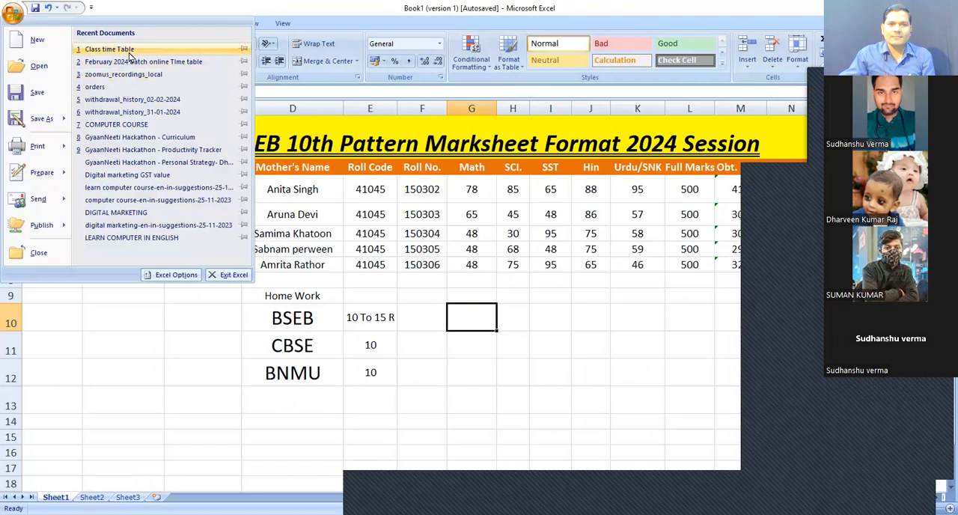
left_click(123, 49)
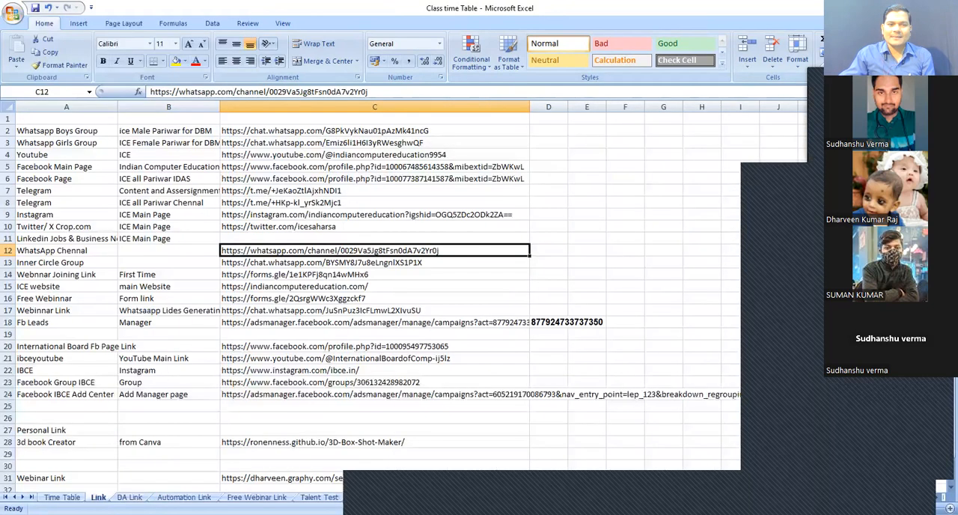
key("ctrl+Page_Up")
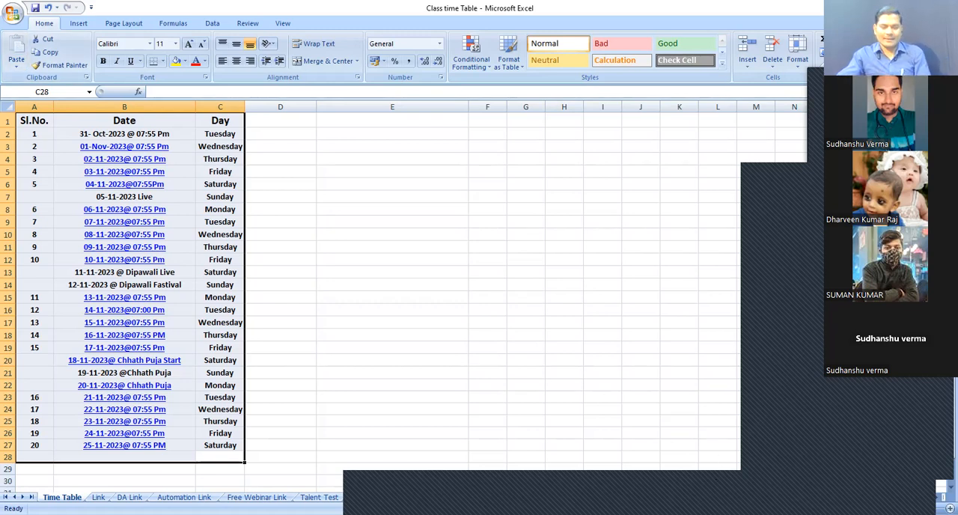
Open the recent workbook February 2024 batch online Time table and review the March Online schedule
left_click(23, 18)
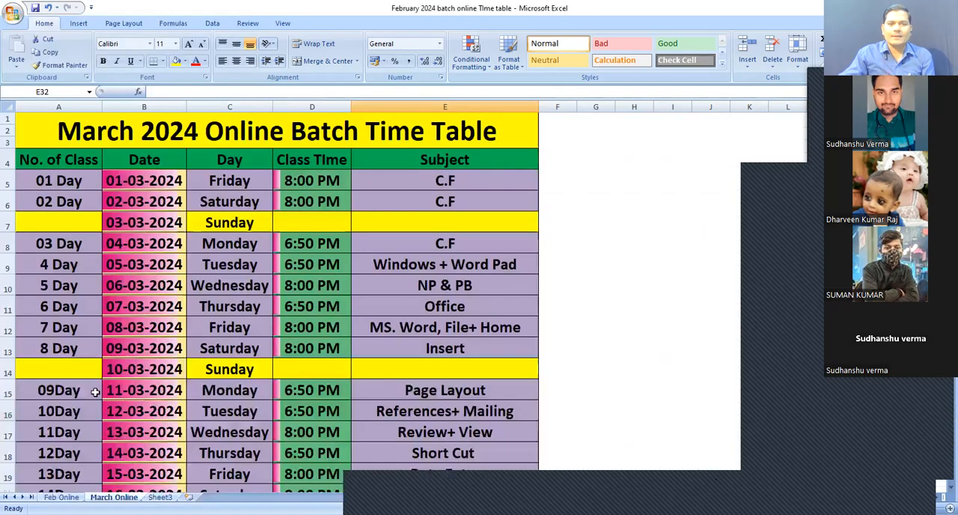
left_click(95, 390)
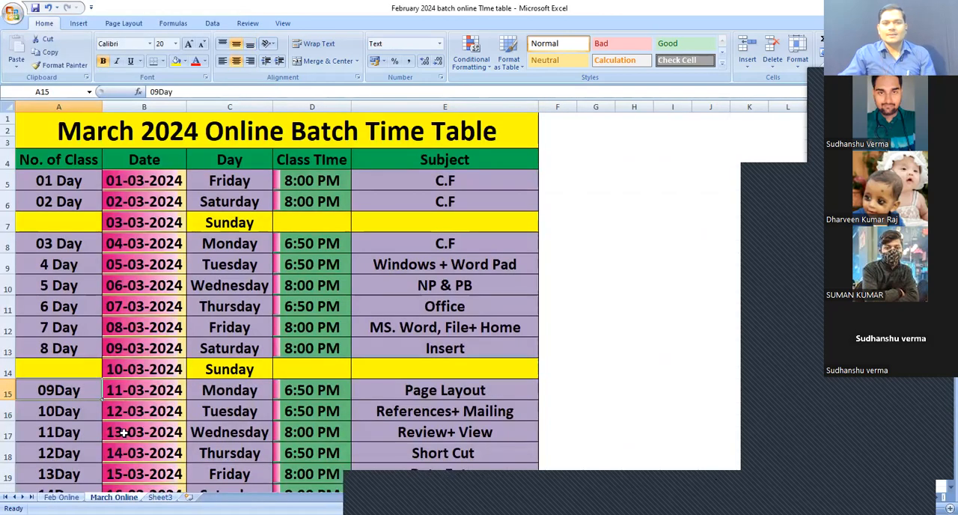
key("Down")
key("Down")
key("Down")
key("Down")
key("Down")
key("Down")
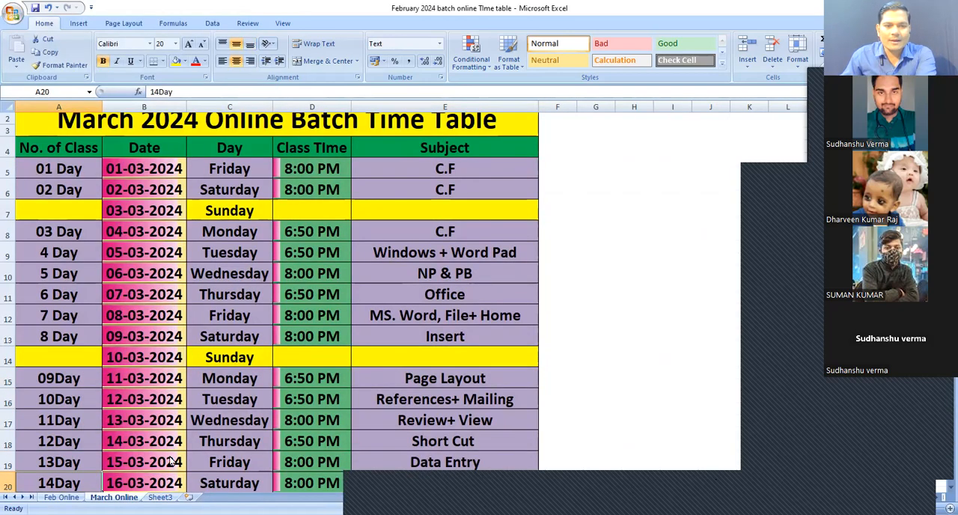
key("Down")
key("Down")
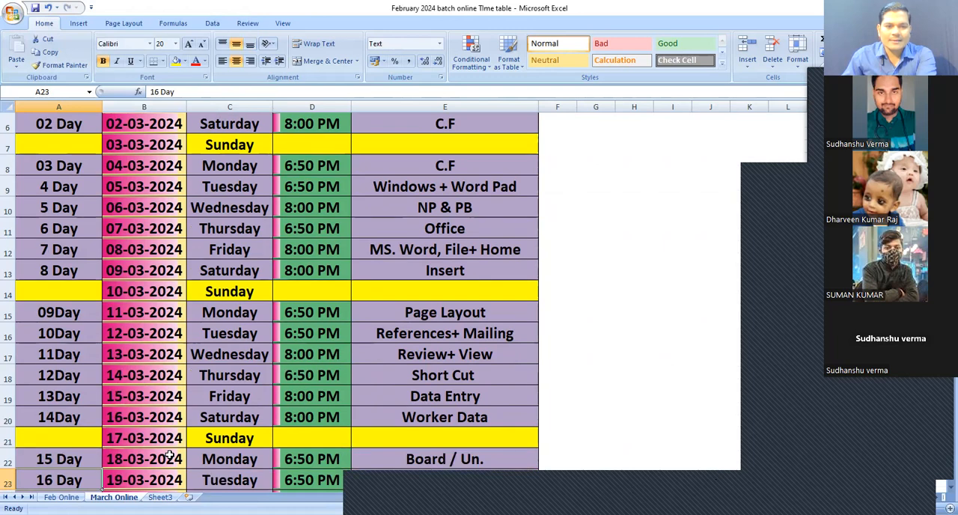
key("Up")
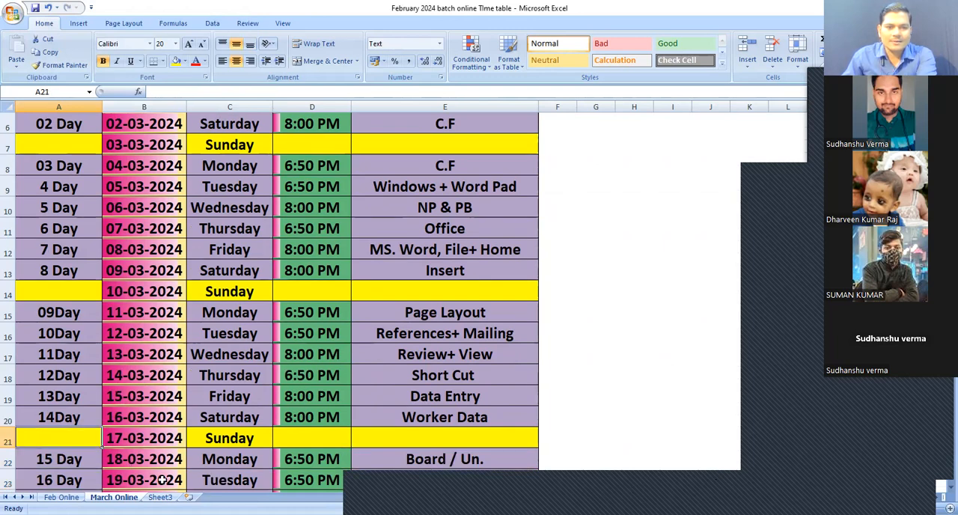
key("Up")
key("Right")
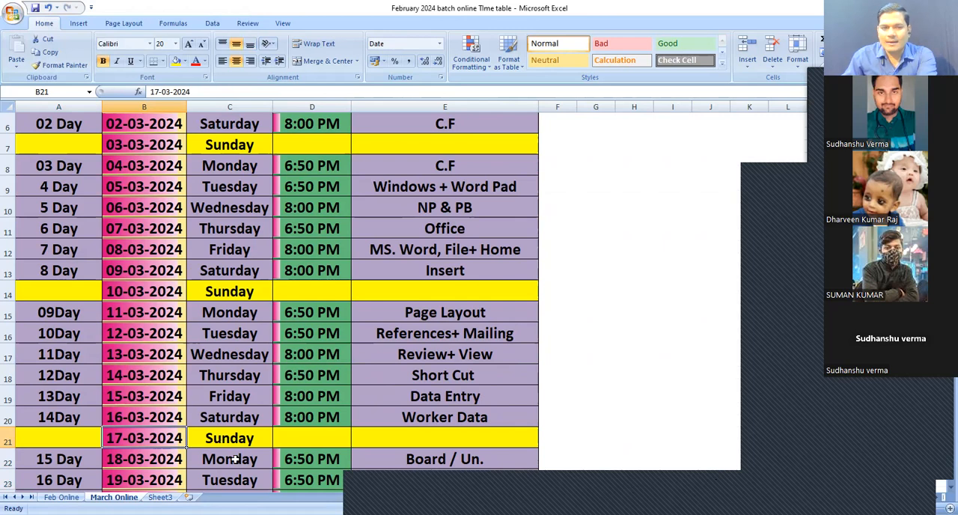
key("Down")
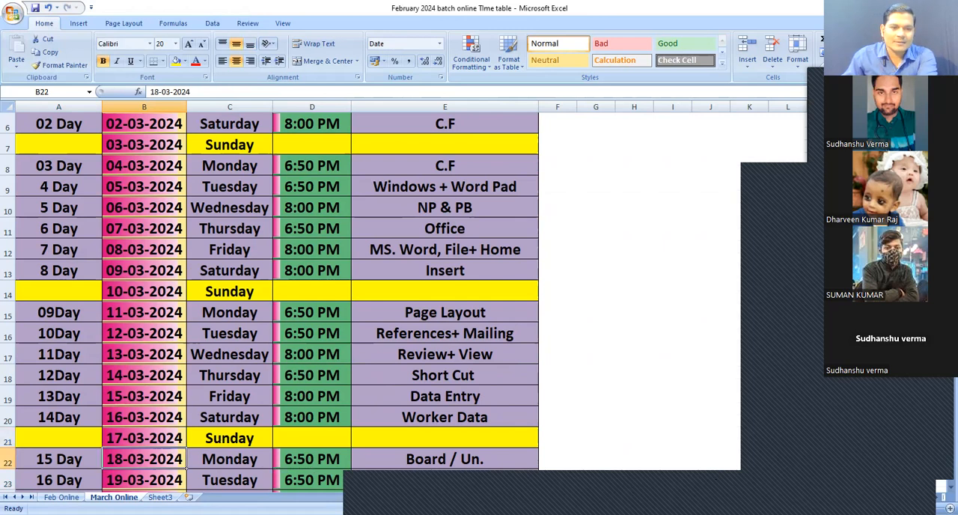
Switch to the Feb Online sheet and review the class dates, days and subjects
left_click(60, 497)
left_click(36, 449)
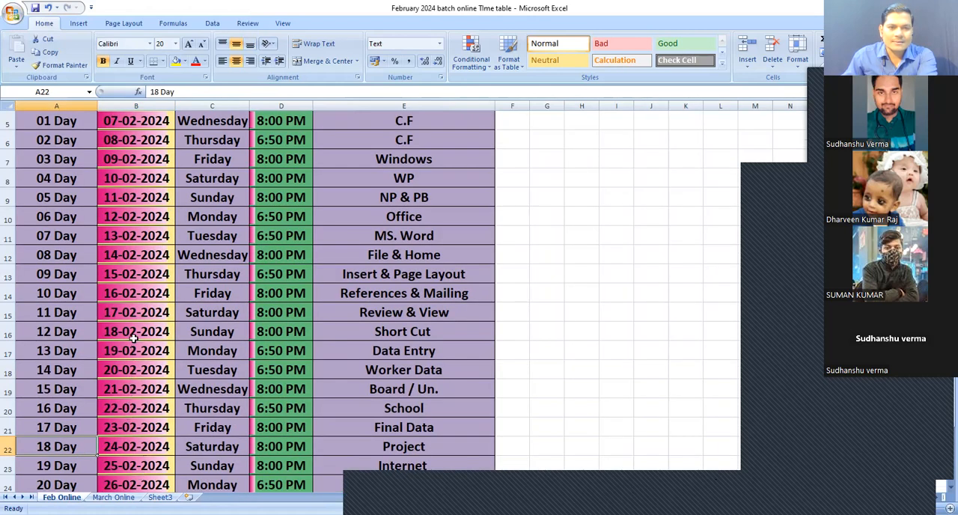
left_click(196, 334)
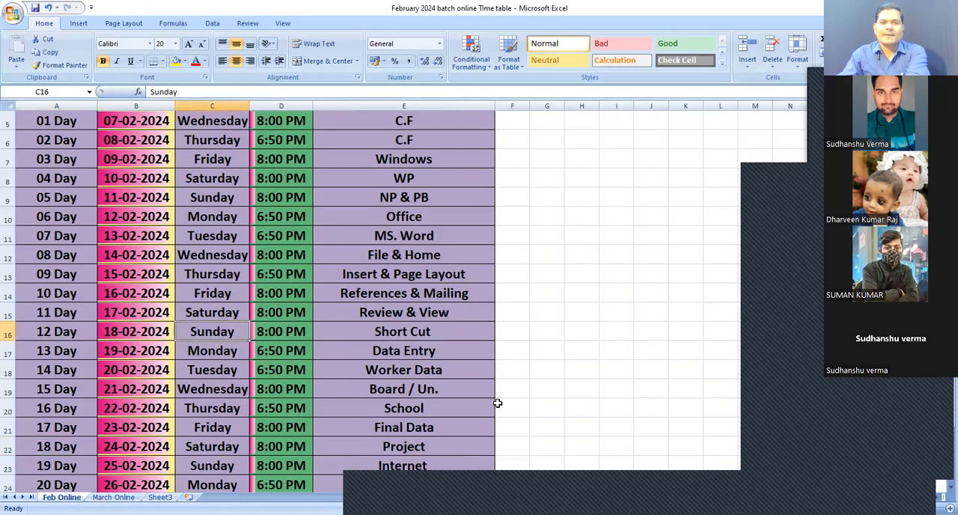
key("Right")
key("Right")
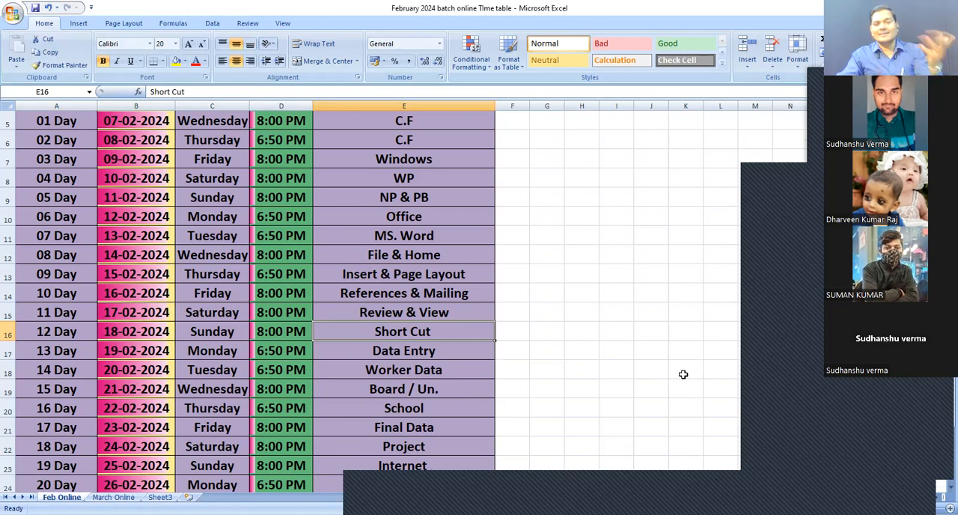
left_click_drag(464, 331, 465, 355)
left_click(481, 335)
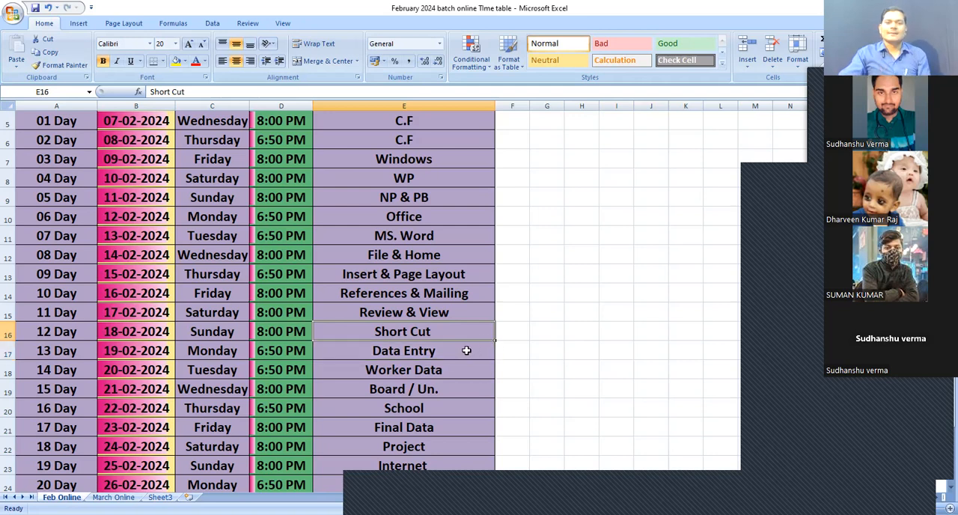
left_click(442, 393)
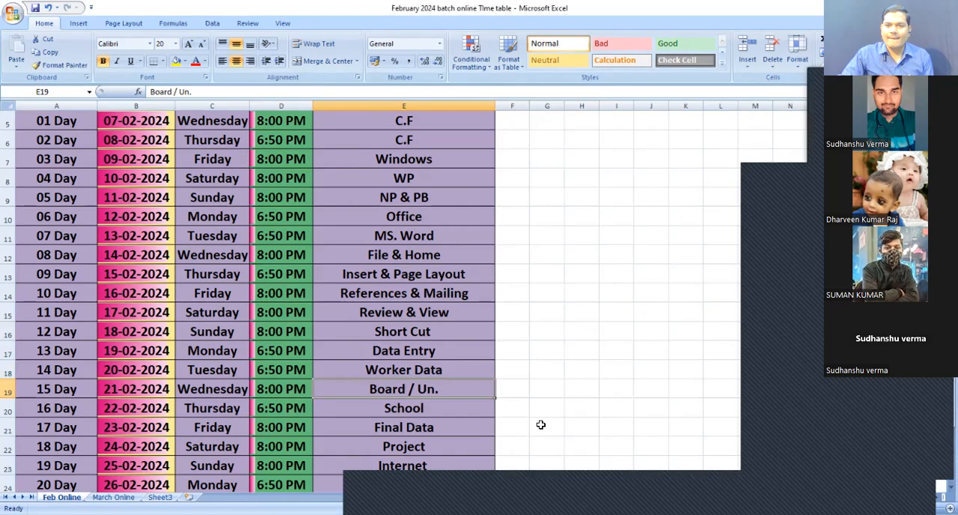
left_click(542, 424)
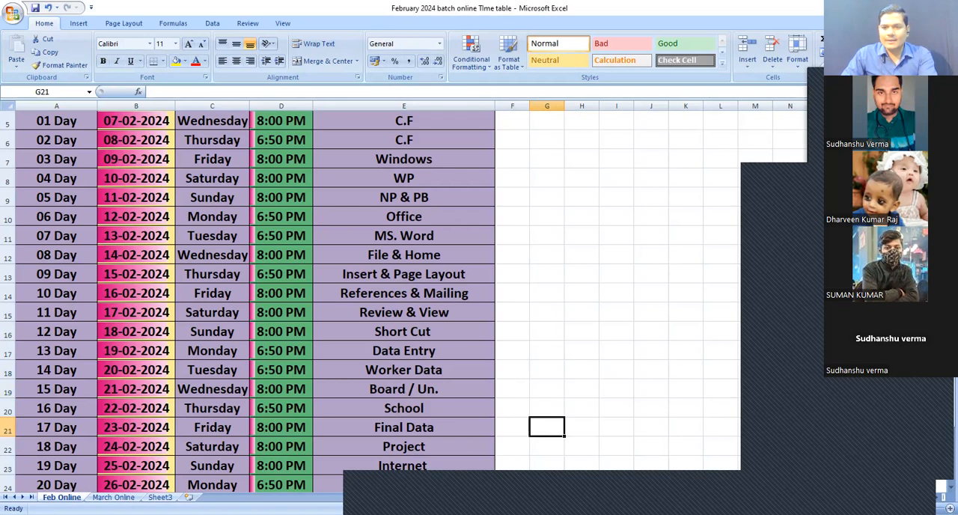
left_click(845, 492)
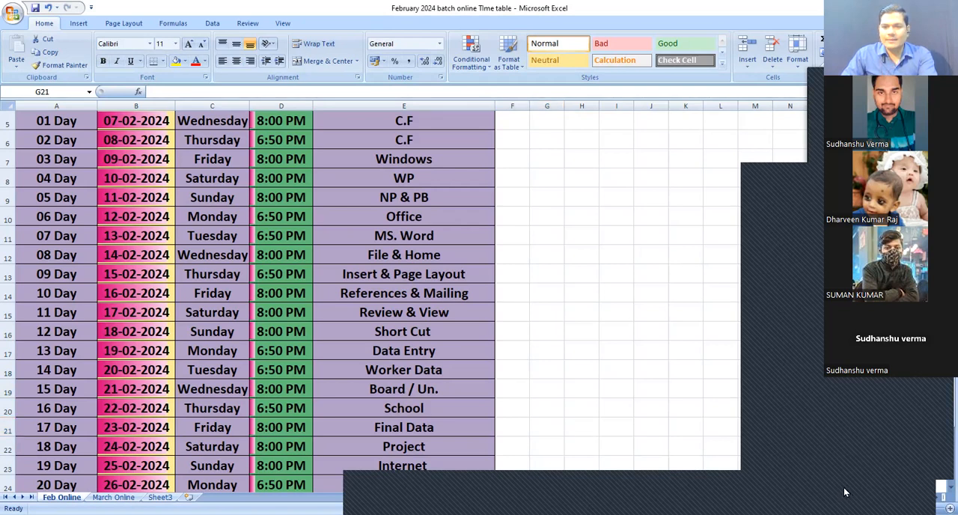